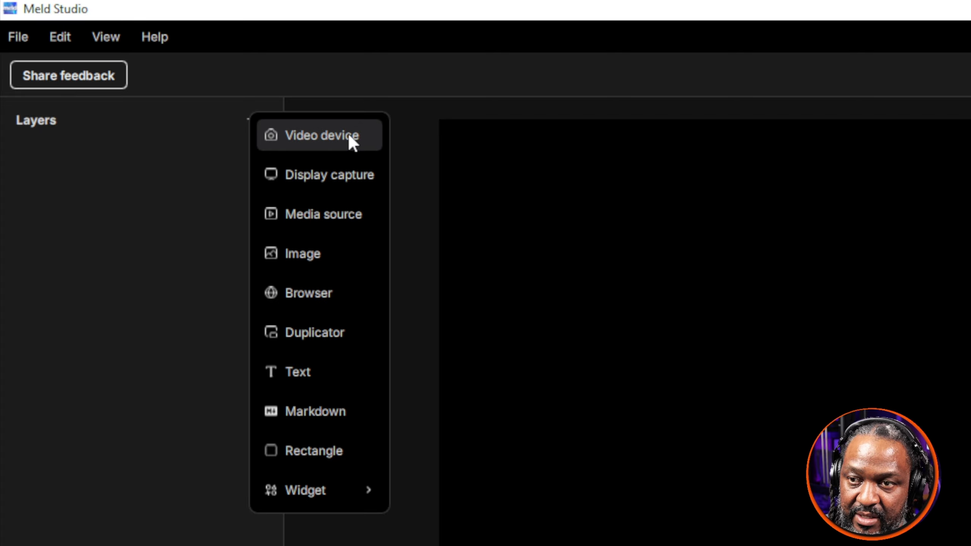
Step: Add a video device layer that captures from OBS Virtual Camera
left_click(350, 142)
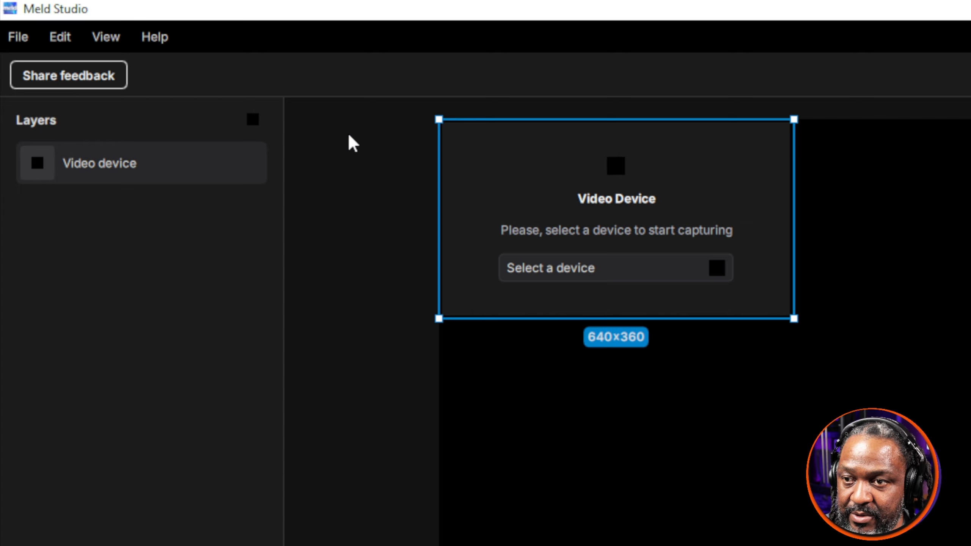
left_click(614, 273)
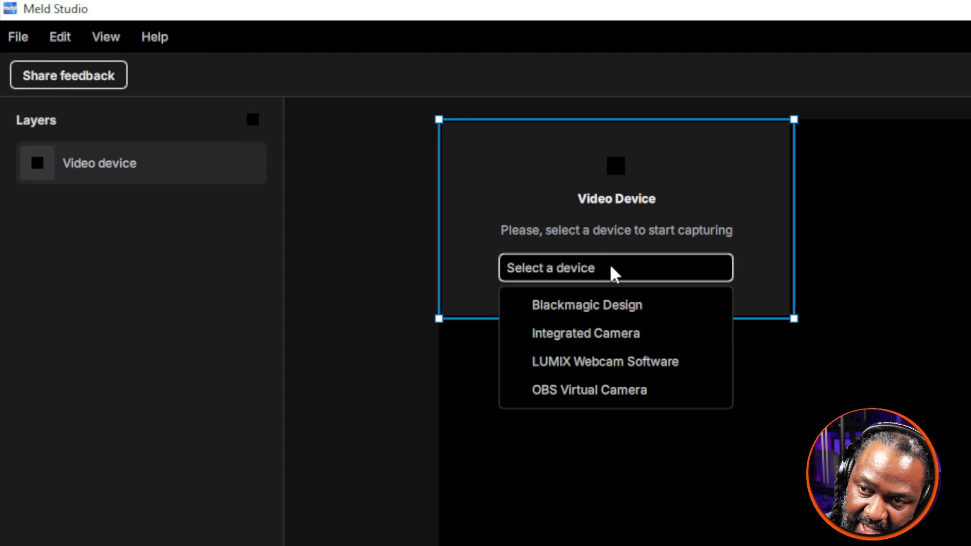
left_click(576, 397)
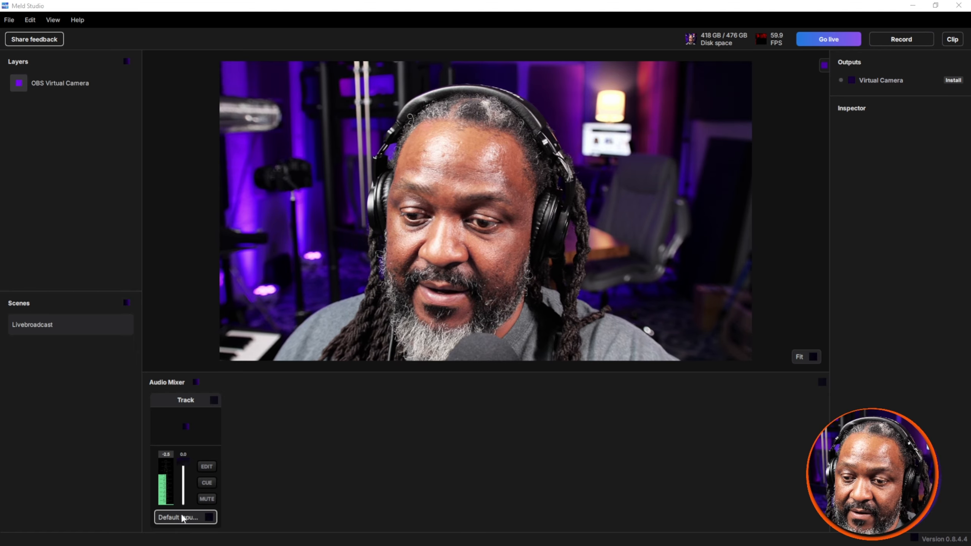
Step: Try the canvas preview at 100% zoom, and set it to 50%
left_click(815, 359)
left_click(807, 405)
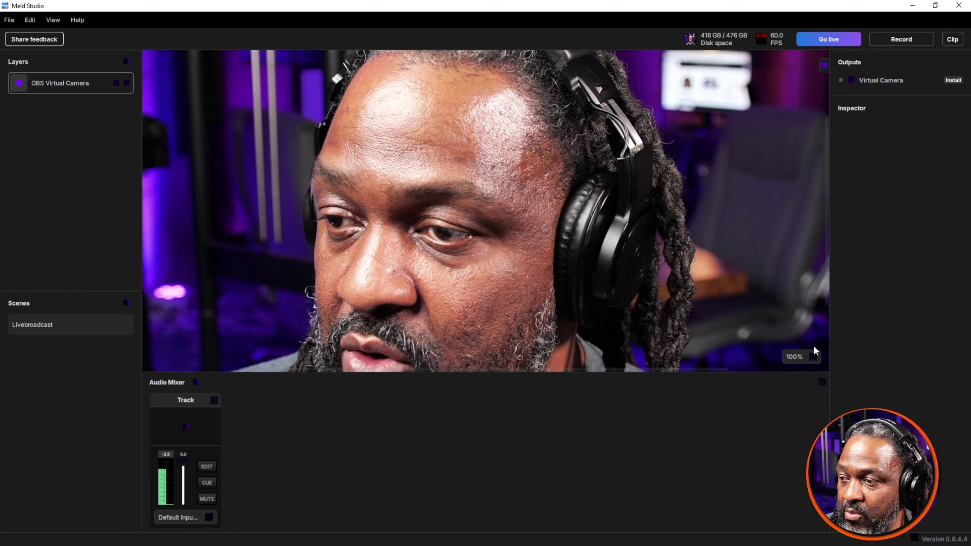
left_click(803, 356)
left_click(803, 426)
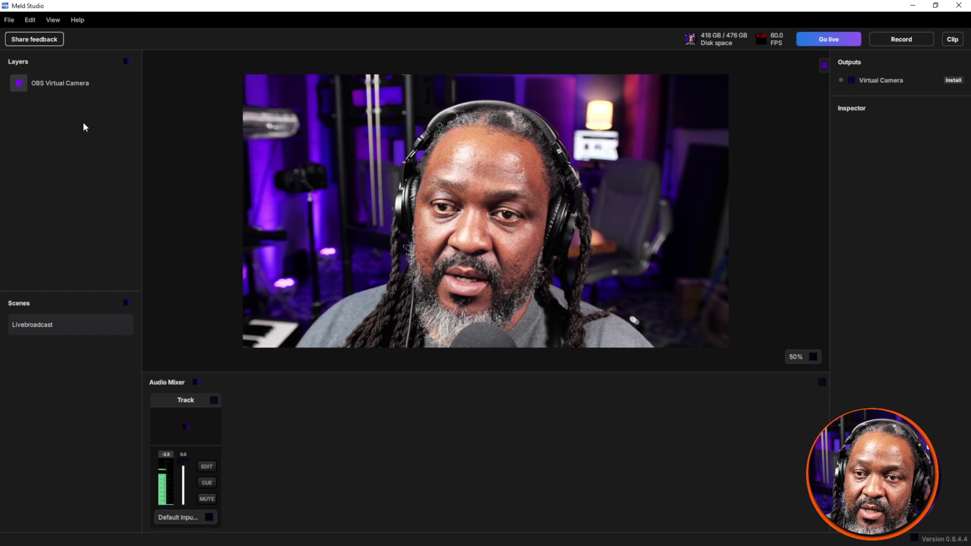
left_click(126, 62)
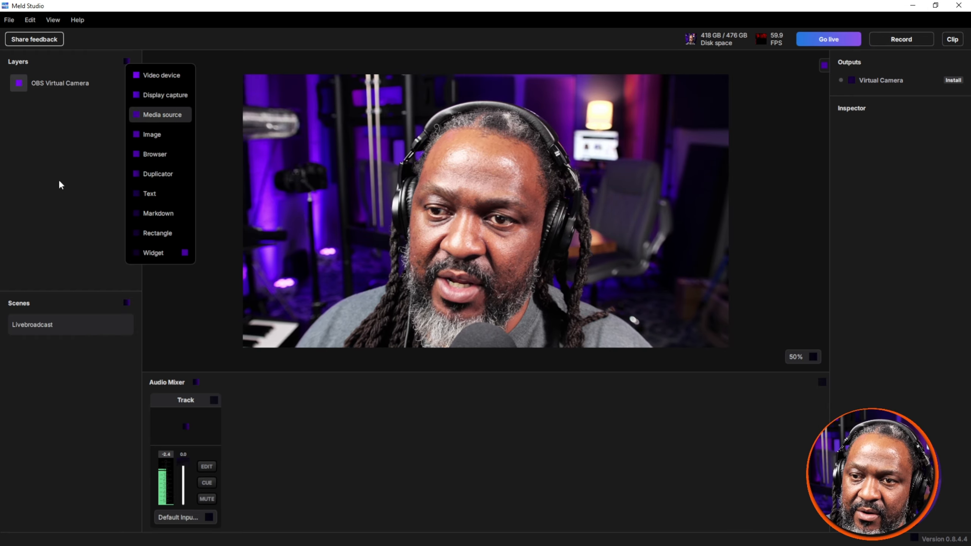
left_click(52, 154)
left_click(127, 62)
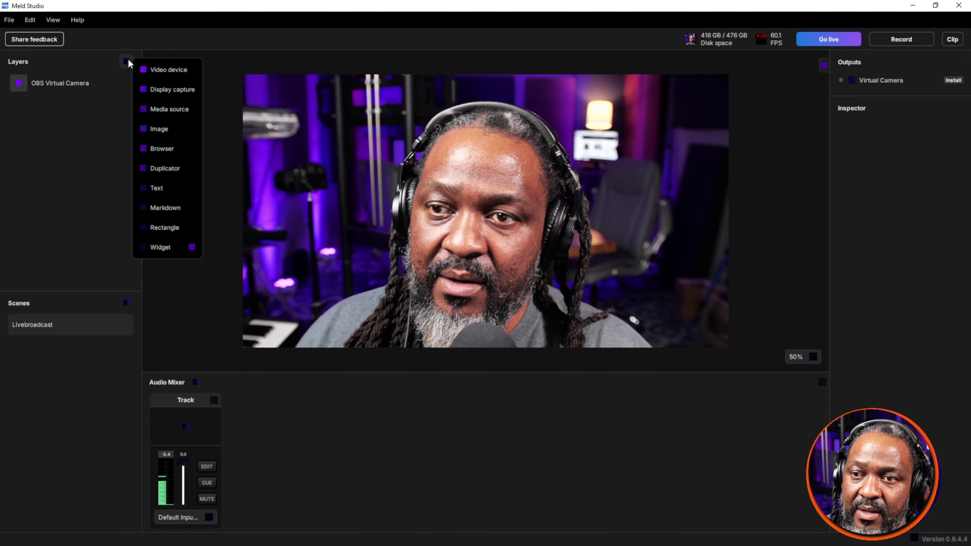
left_click(160, 111)
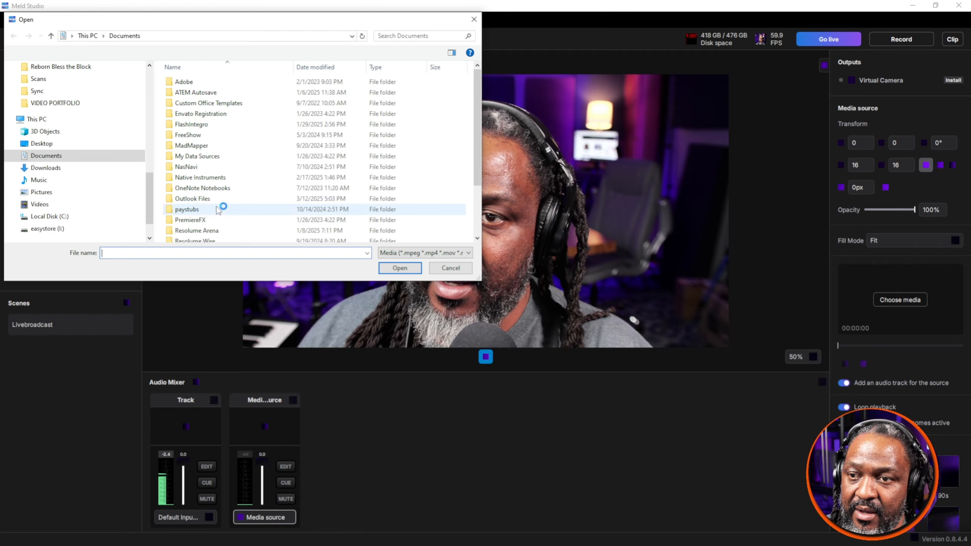
left_click(84, 91)
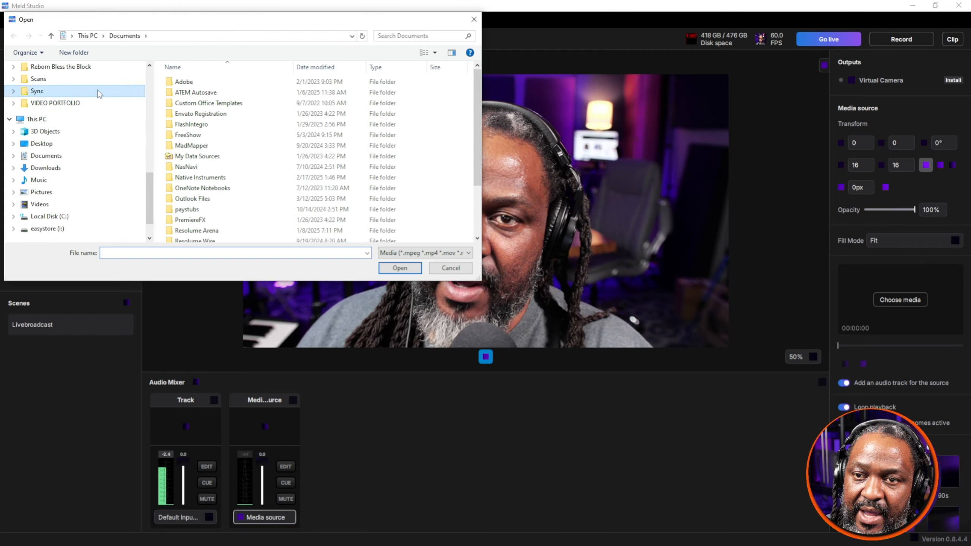
scroll(81, 94, "up", 10)
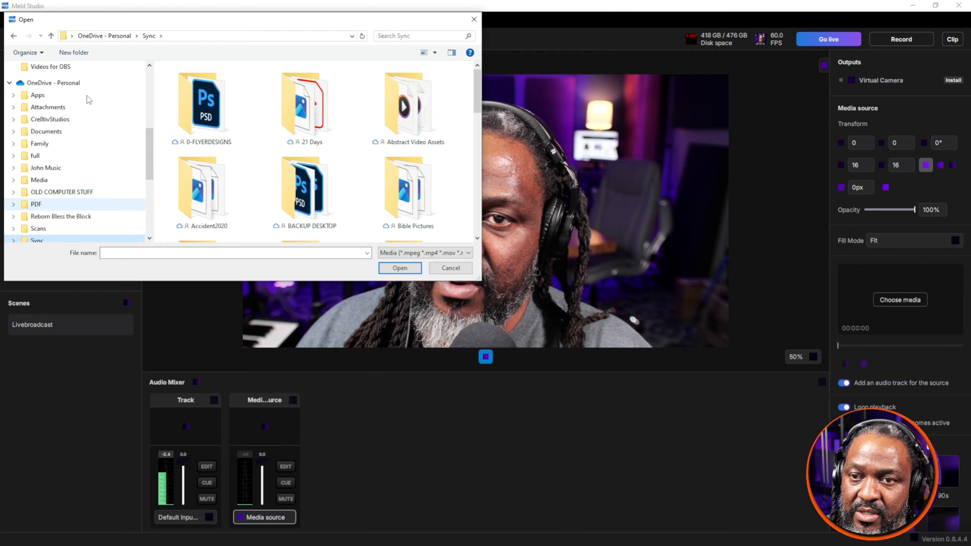
left_click(42, 159)
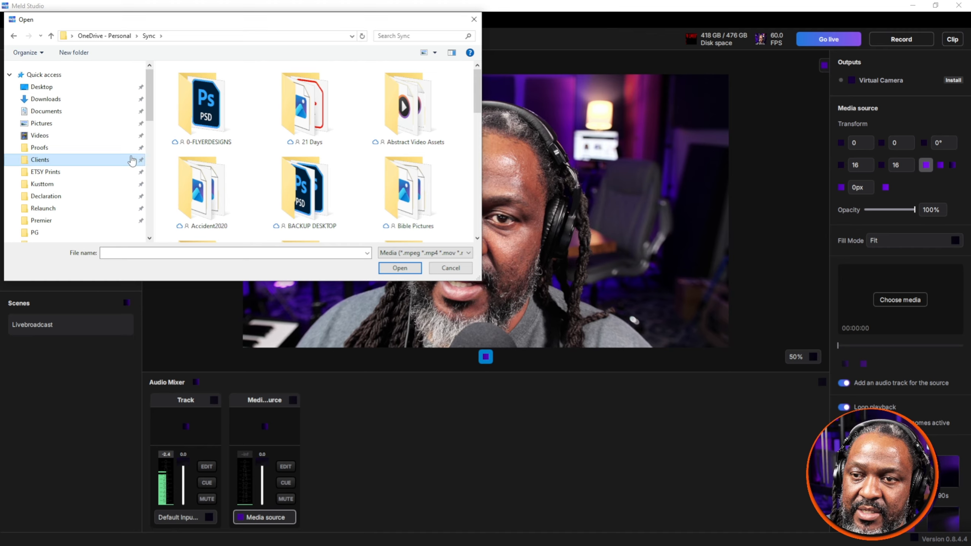
scroll(310, 149, "down", 3)
scroll(310, 150, "down", 3)
left_click(214, 36)
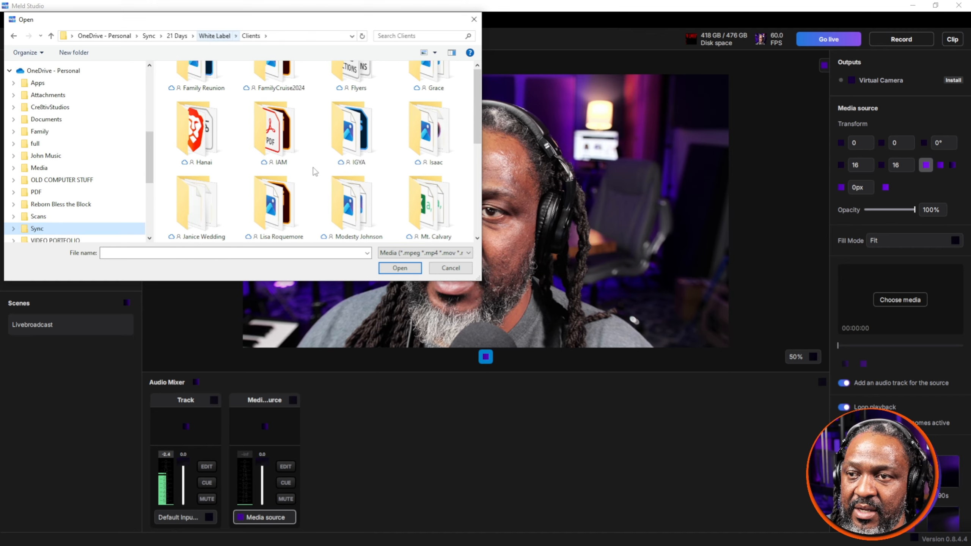
scroll(300, 165, "down", 3)
scroll(301, 169, "up", 3)
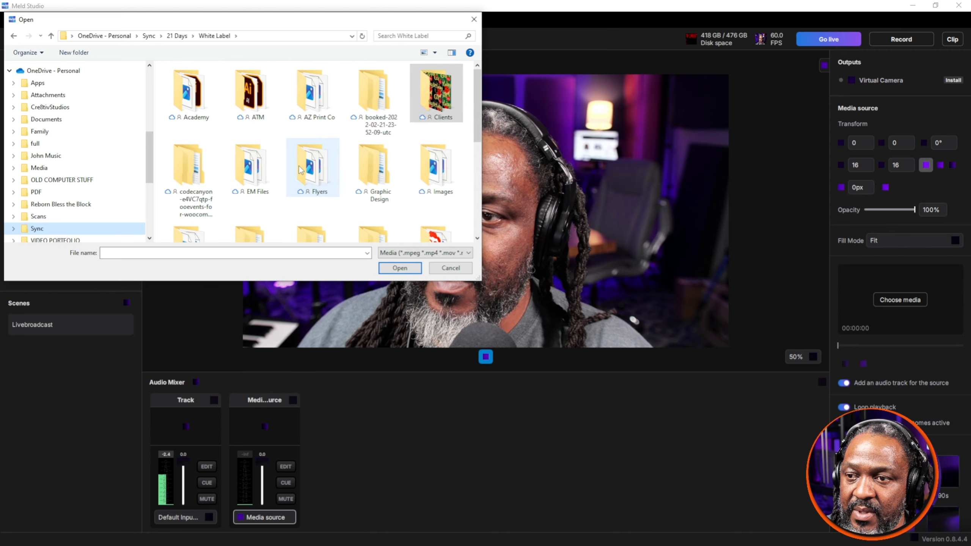
scroll(301, 169, "down", 3)
left_click(177, 36)
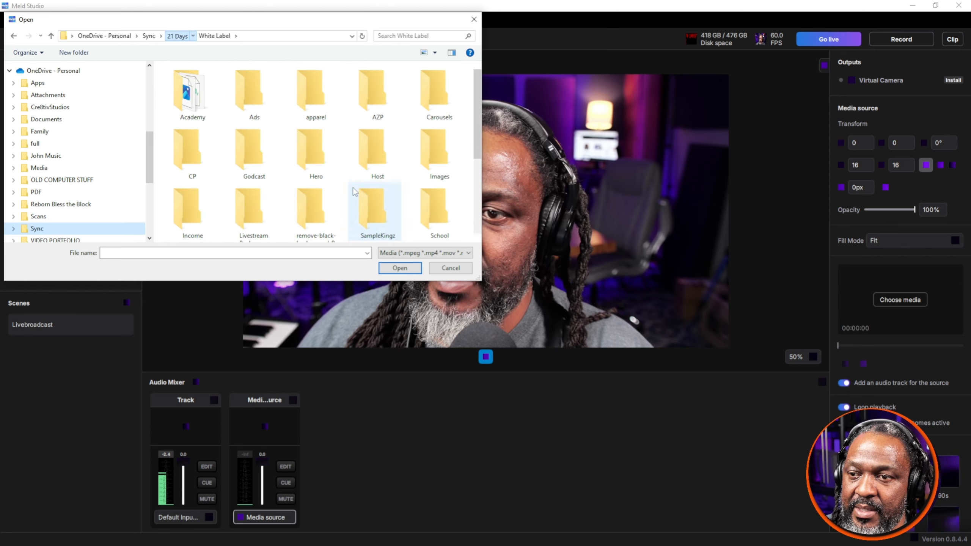
scroll(310, 161, "down", 3)
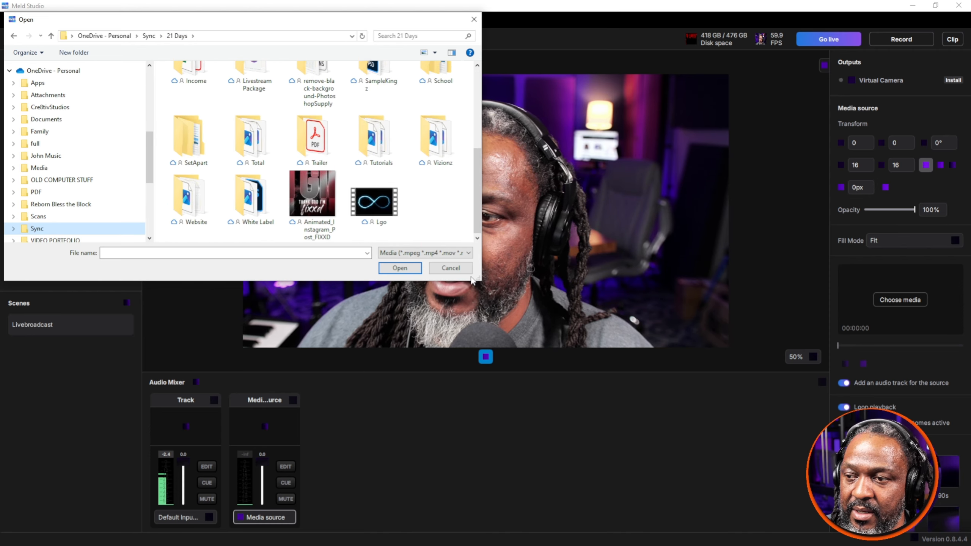
left_click_drag(476, 276, 728, 480)
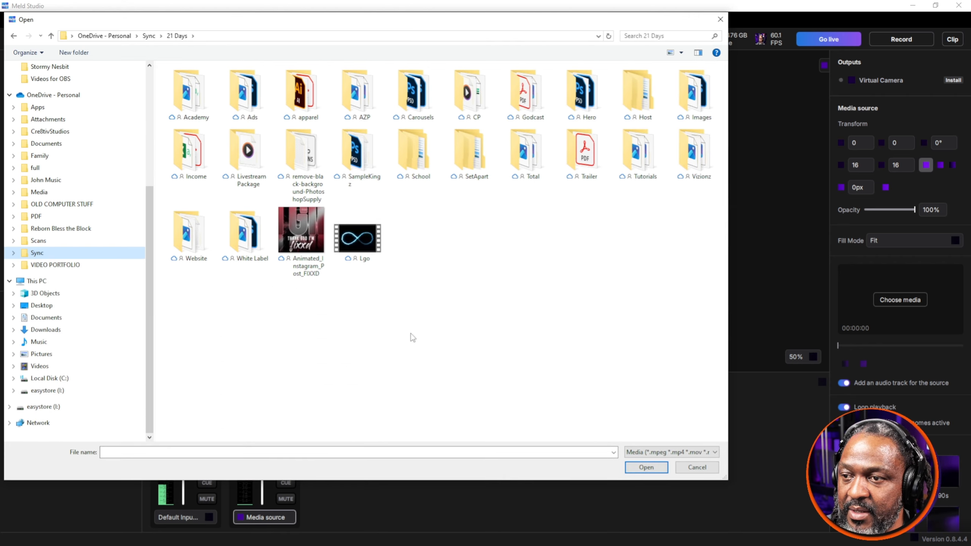
double_click(252, 226)
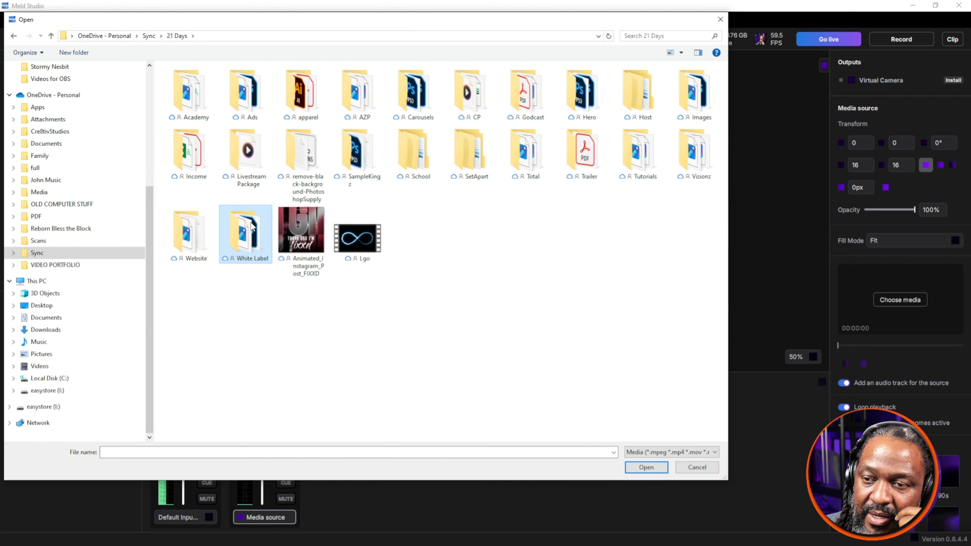
left_click(660, 453)
left_click(659, 455)
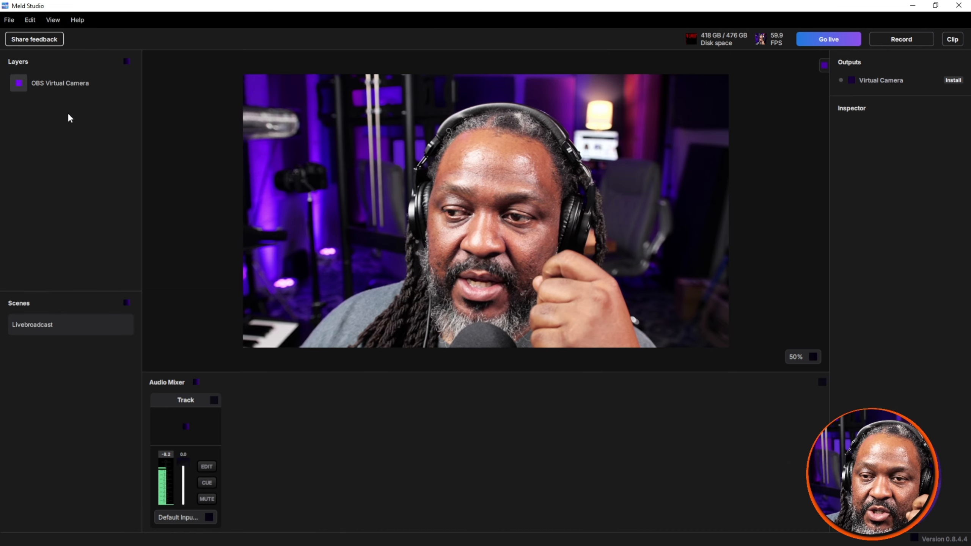
Step: Add the WLC2 logo from the 21 Days folder as an image layer, scaled to 200×200 in the canvas's upper-right corner
left_click(124, 61)
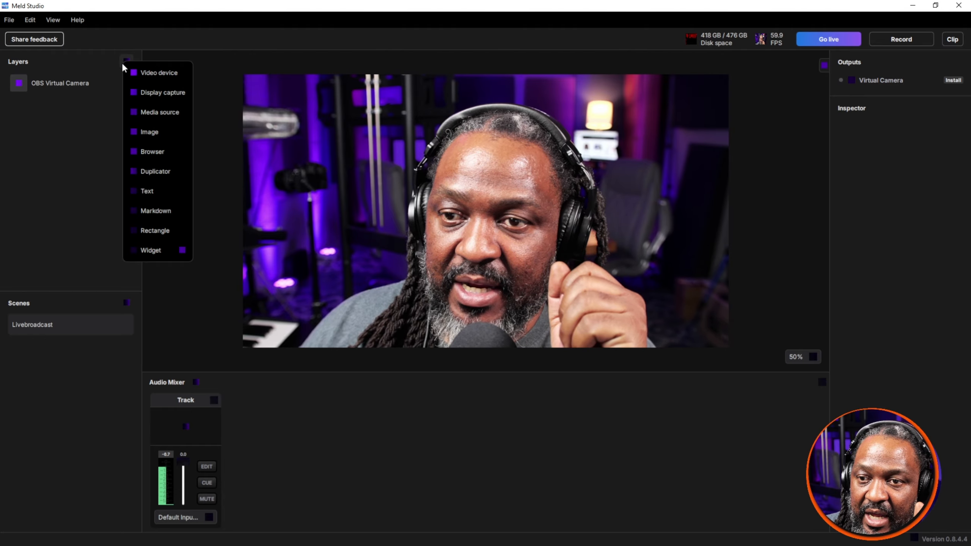
left_click(151, 133)
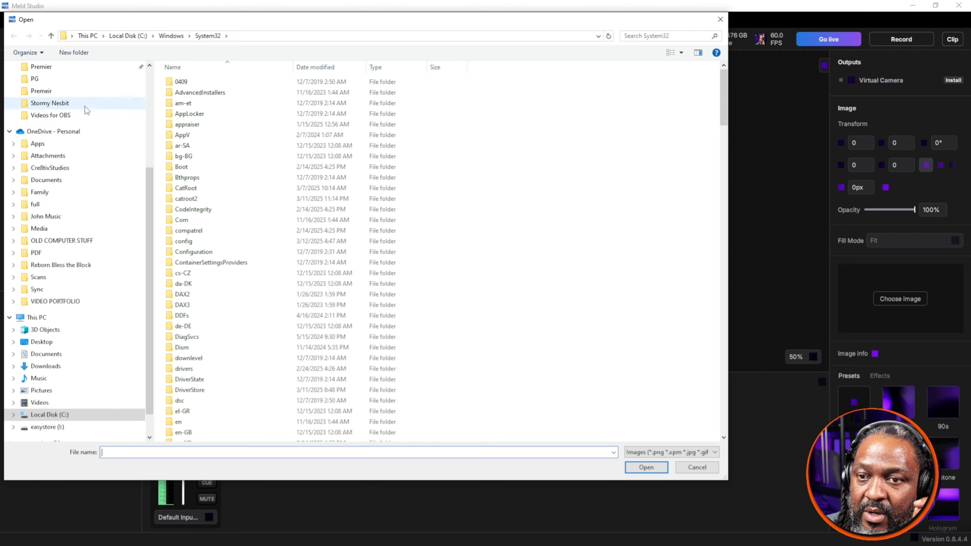
scroll(85, 106, "up", 4)
left_click(67, 161)
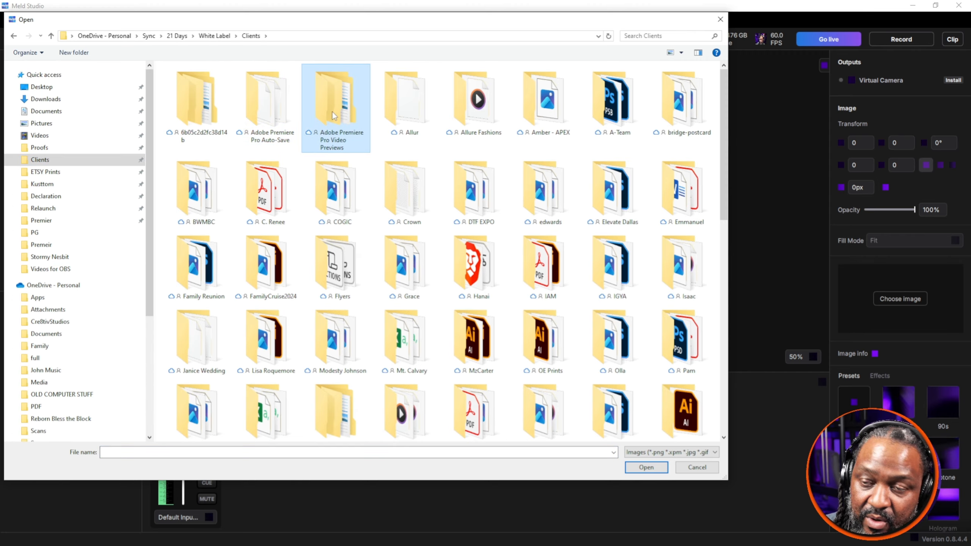
scroll(334, 116, "down", 5)
left_click(265, 111)
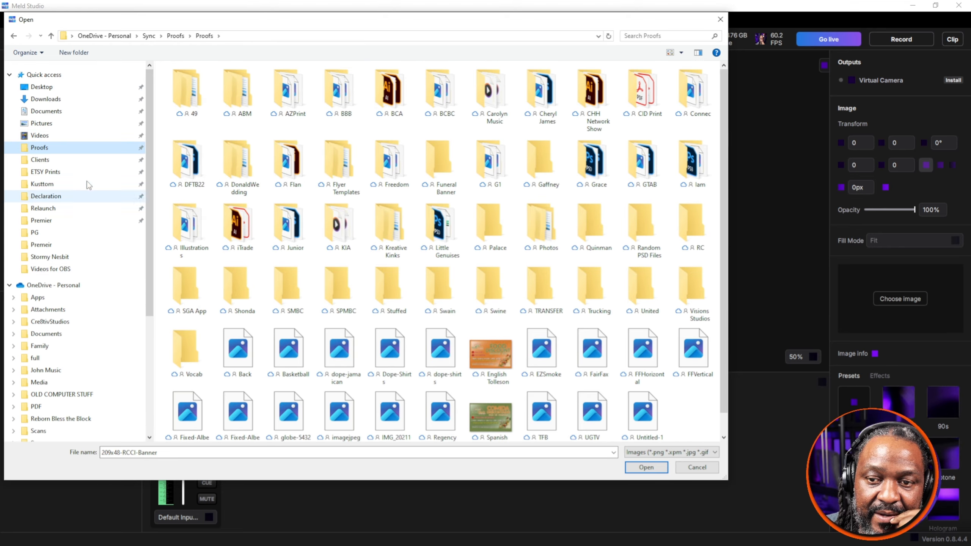
left_click(57, 160)
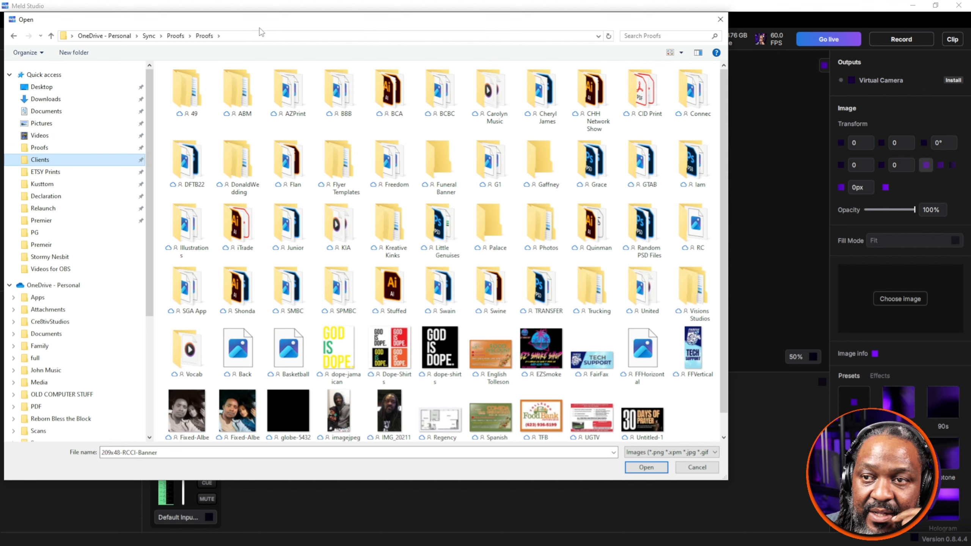
left_click(214, 36)
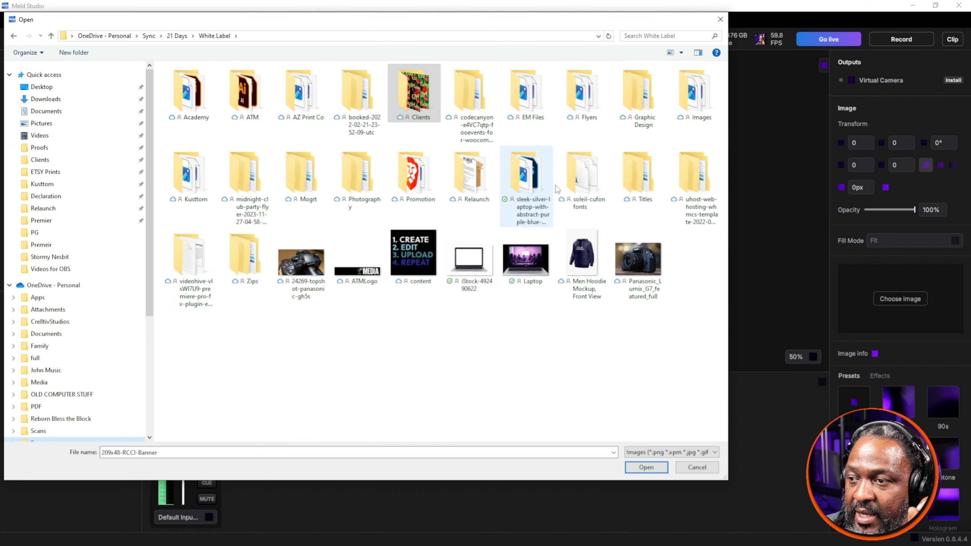
left_click(183, 36)
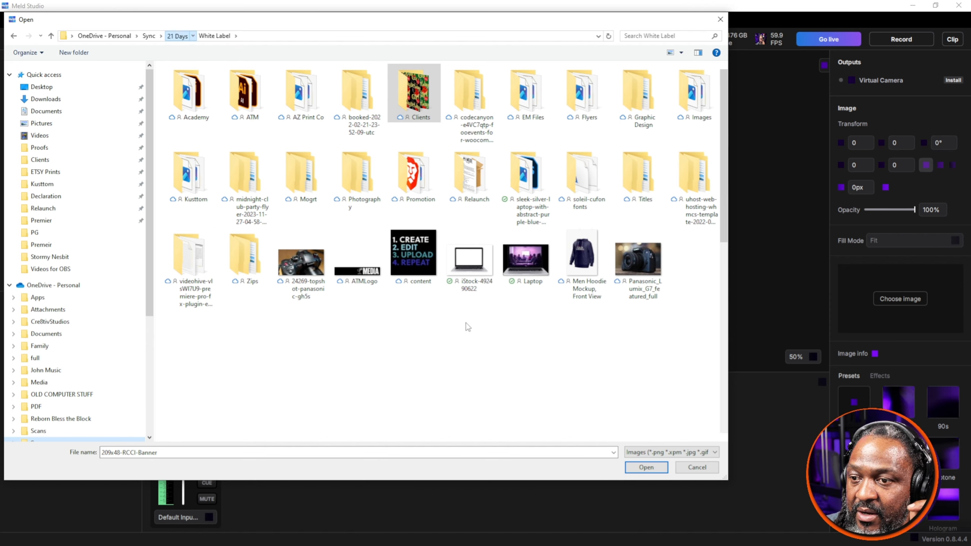
scroll(466, 325, "down", 10)
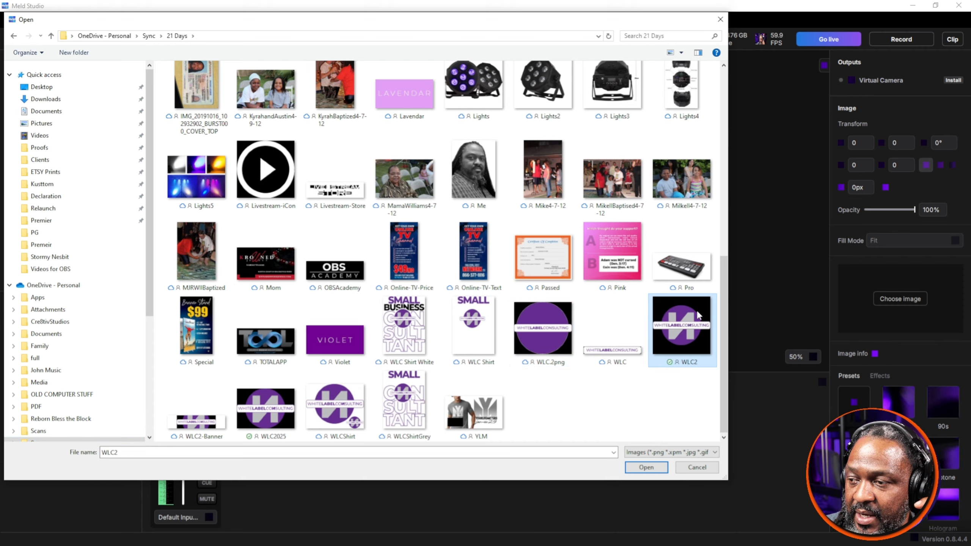
double_click(682, 325)
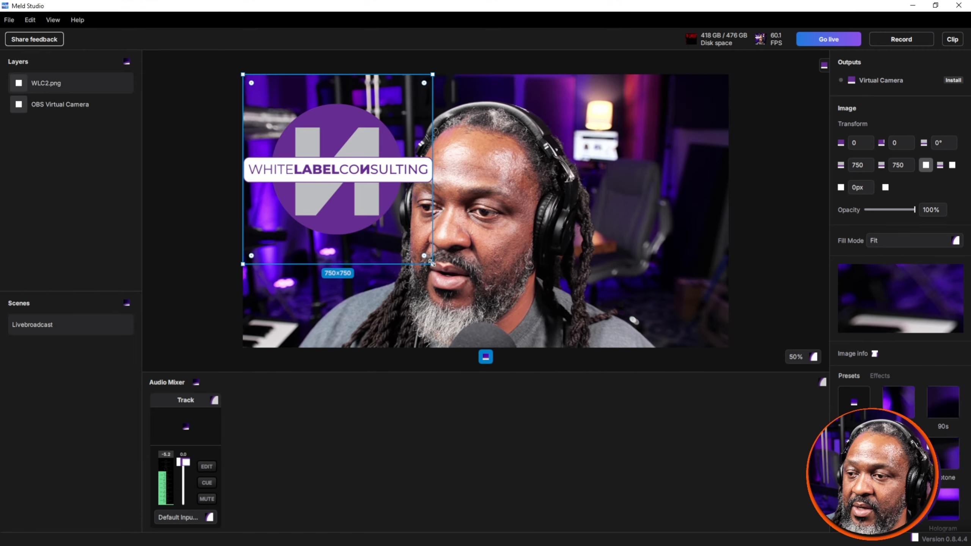
left_click_drag(432, 264, 688, 109)
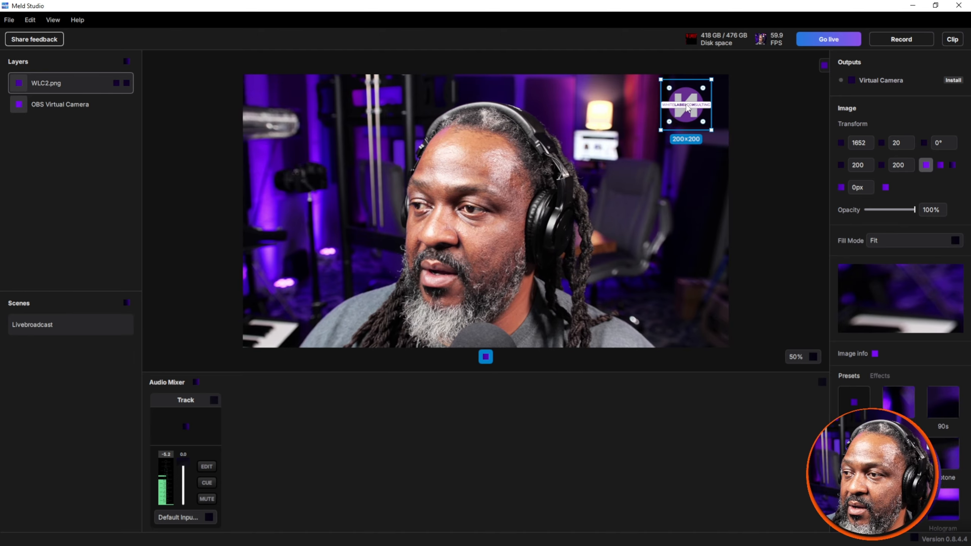
Step: Add a rectangle layer shaped into a 666×88 bar with 44px rounded corners, running off the canvas's lower-left edge at about -58, 942
left_click(126, 62)
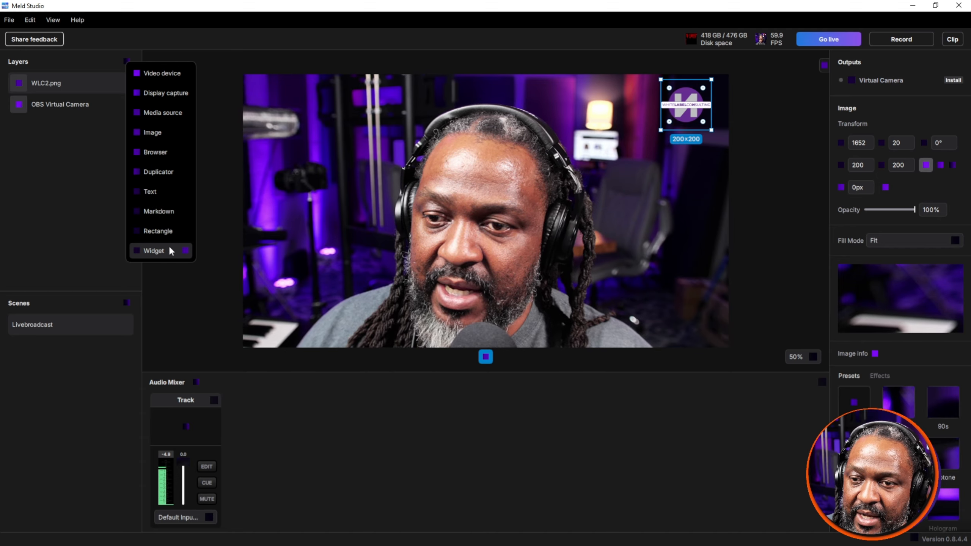
left_click(172, 231)
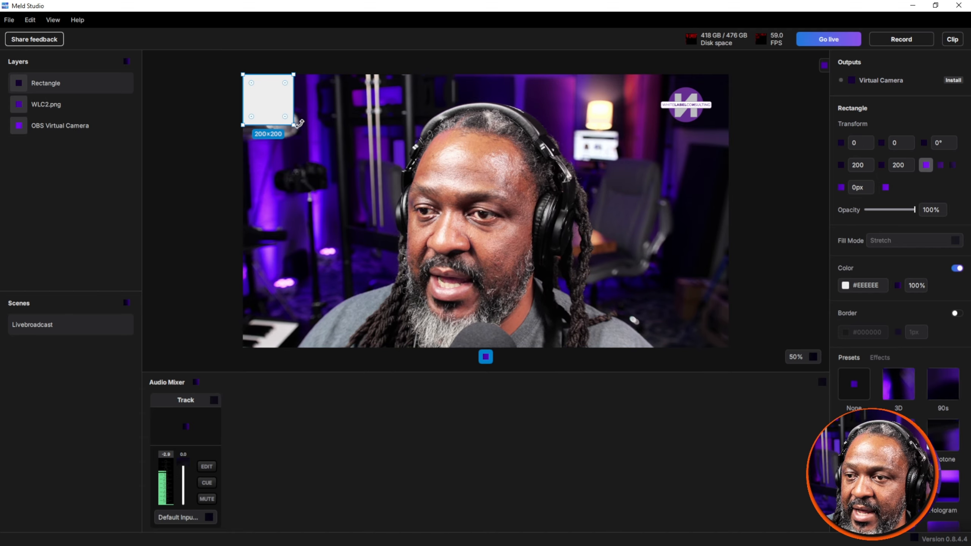
left_click_drag(293, 124, 411, 242)
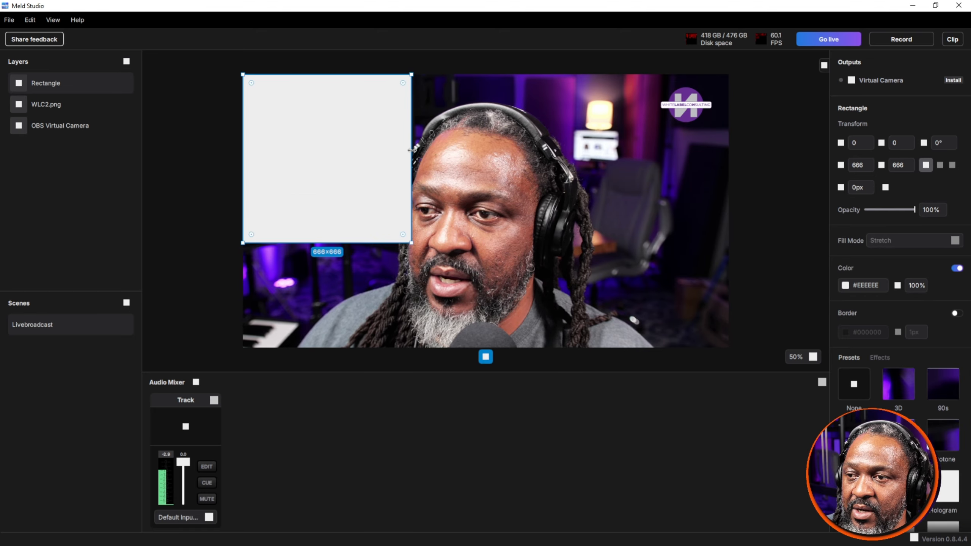
left_click_drag(349, 77, 317, 335)
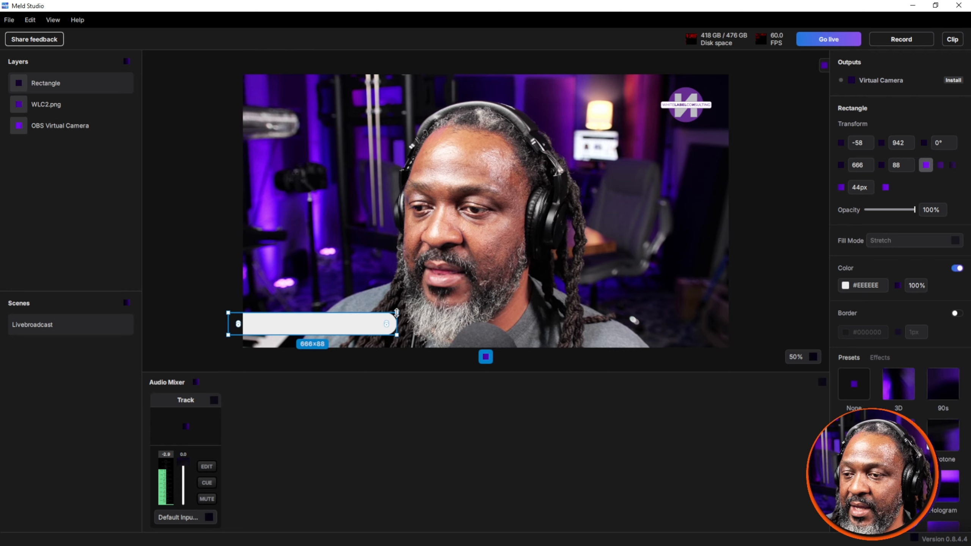
left_click(191, 237)
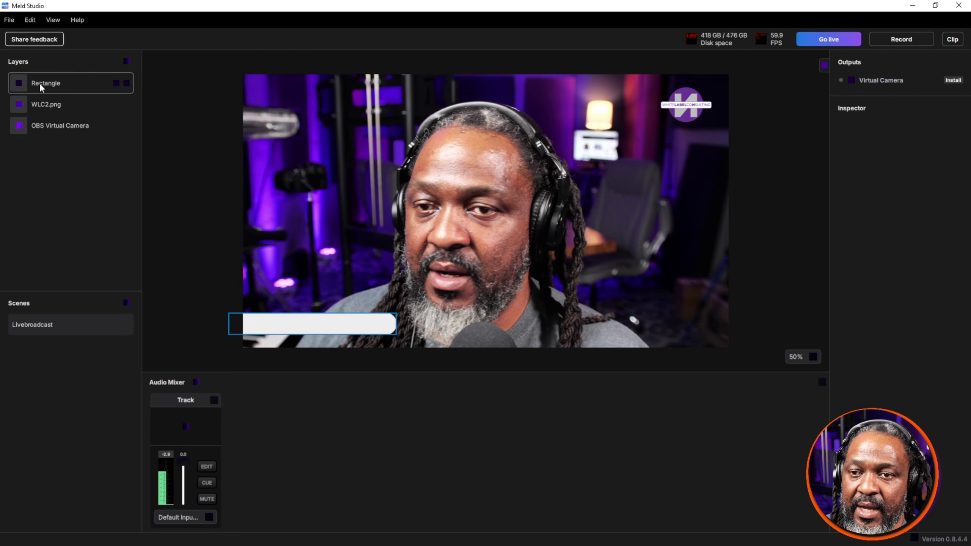
Step: Add a text layer to the Livebroadcast scene
left_click(127, 62)
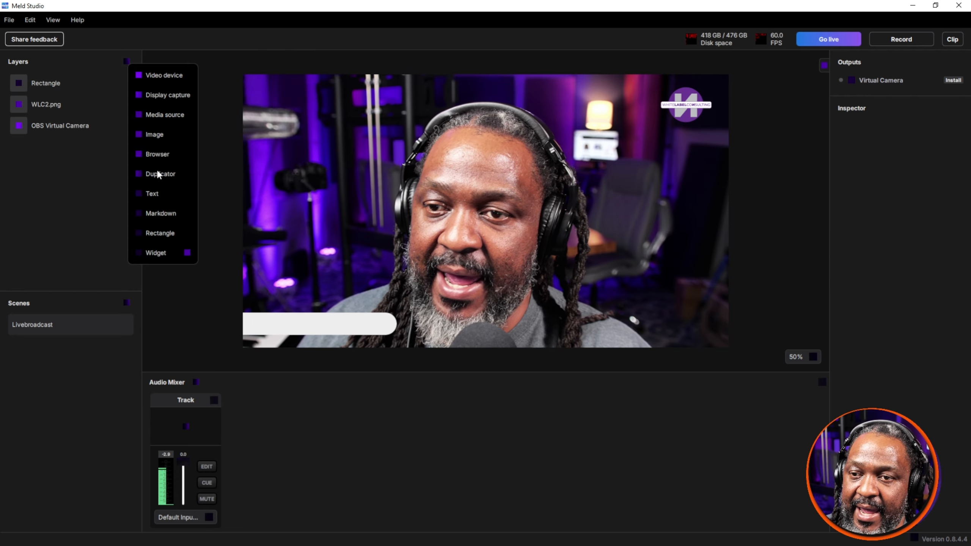
left_click(163, 196)
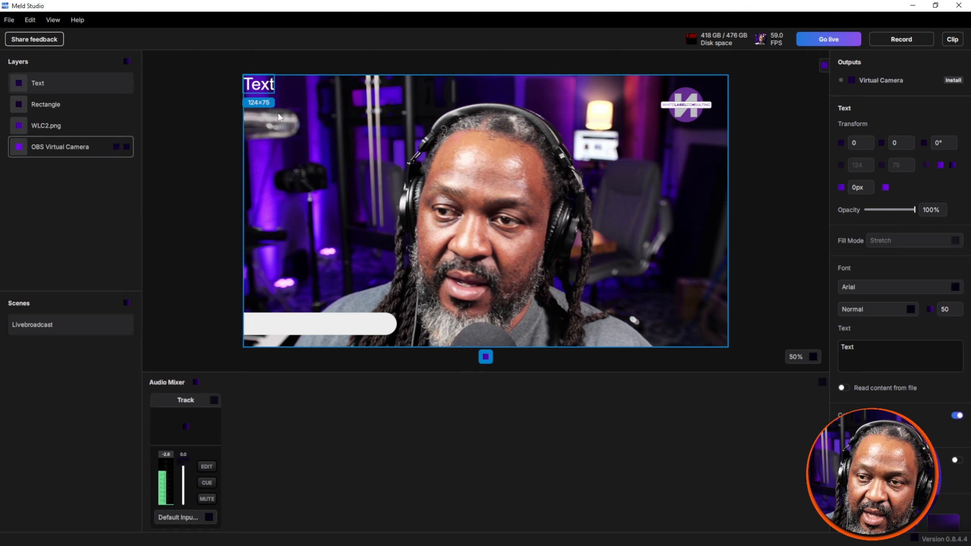
double_click(261, 84)
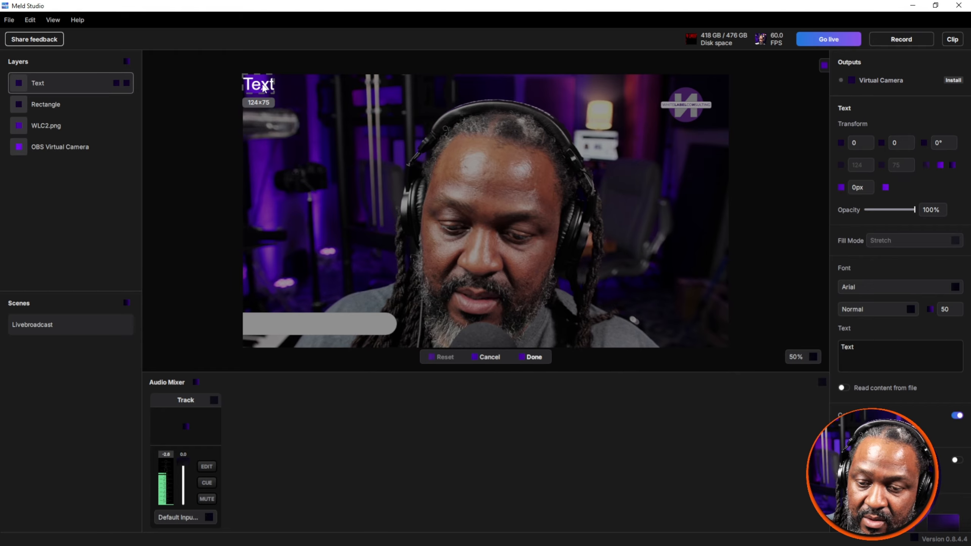
left_click(278, 115)
double_click(259, 86)
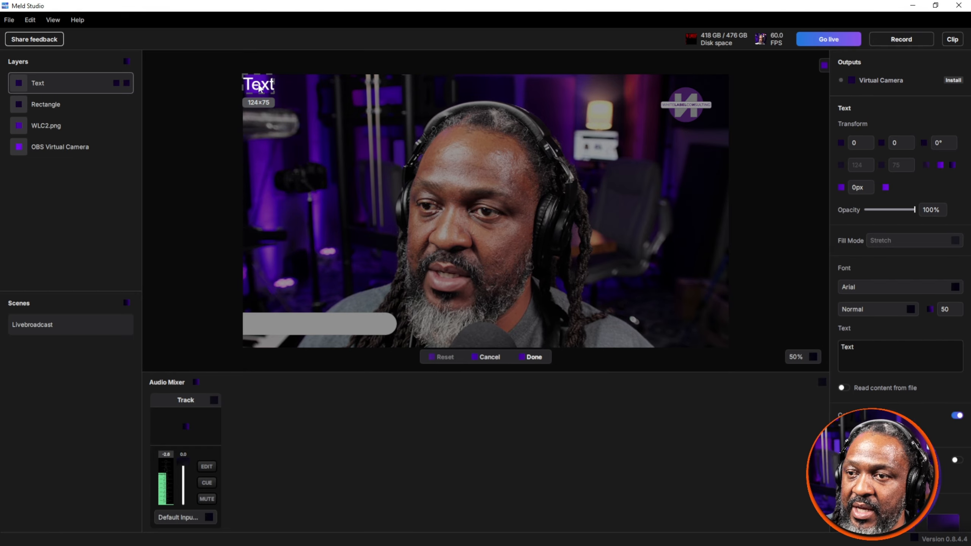
double_click(261, 86)
double_click(261, 88)
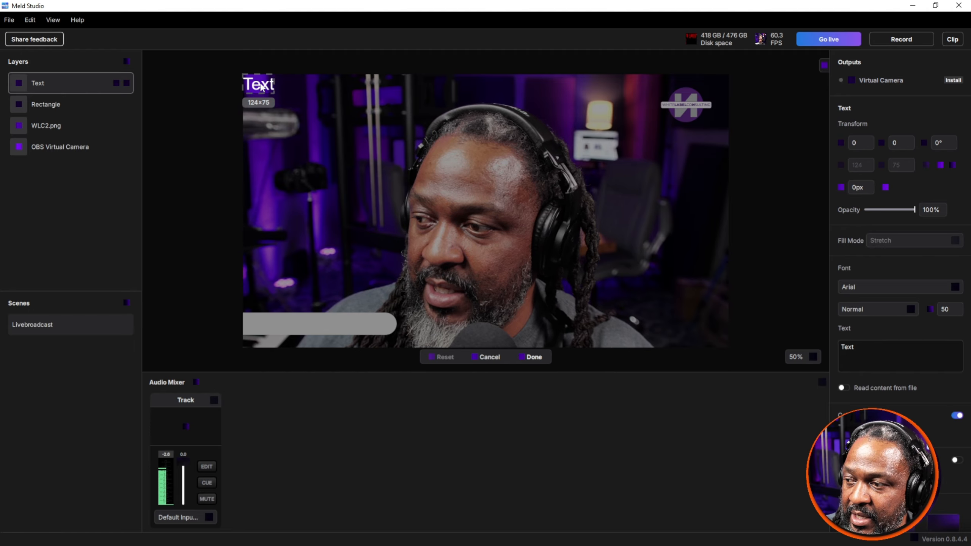
double_click(261, 88)
Step: Replace the text layer's placeholder content with the presenter's full name
left_click_drag(870, 351, 775, 342)
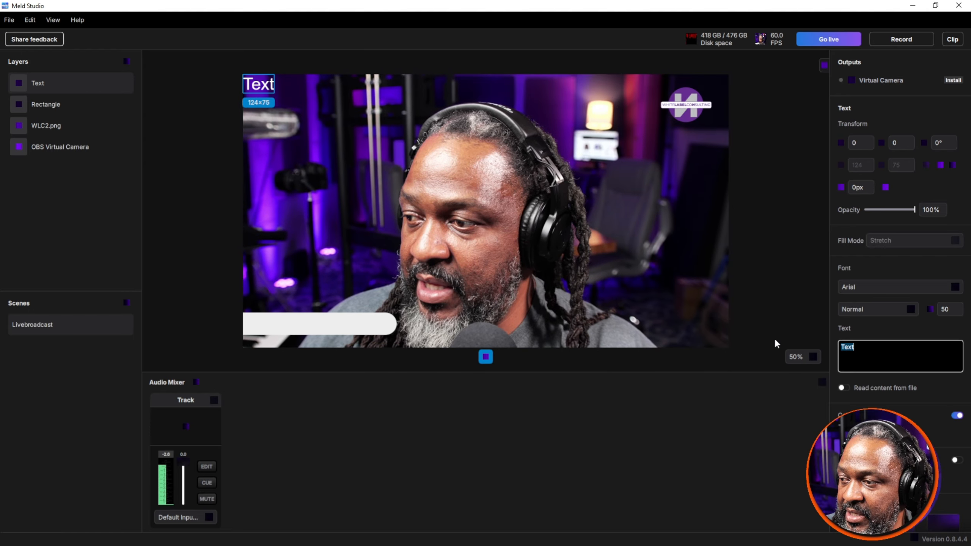
type("Michael")
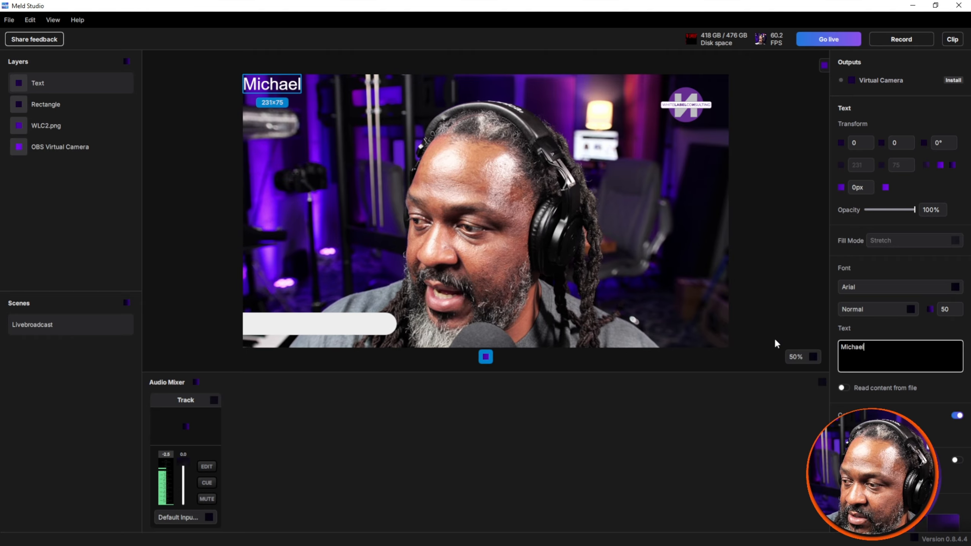
type(" Williams")
key("BackSpace")
key("BackSpace")
key("BackSpace")
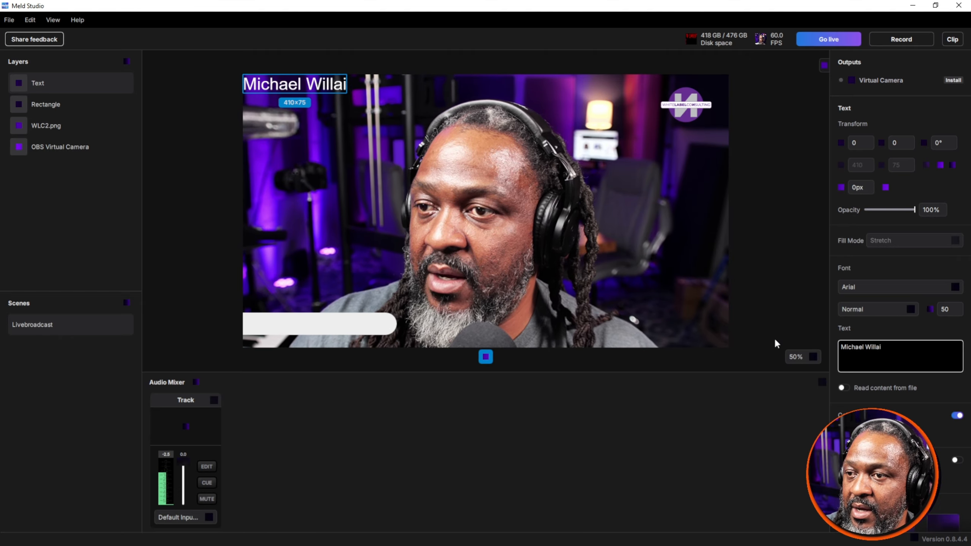
type("ams")
left_click(776, 343)
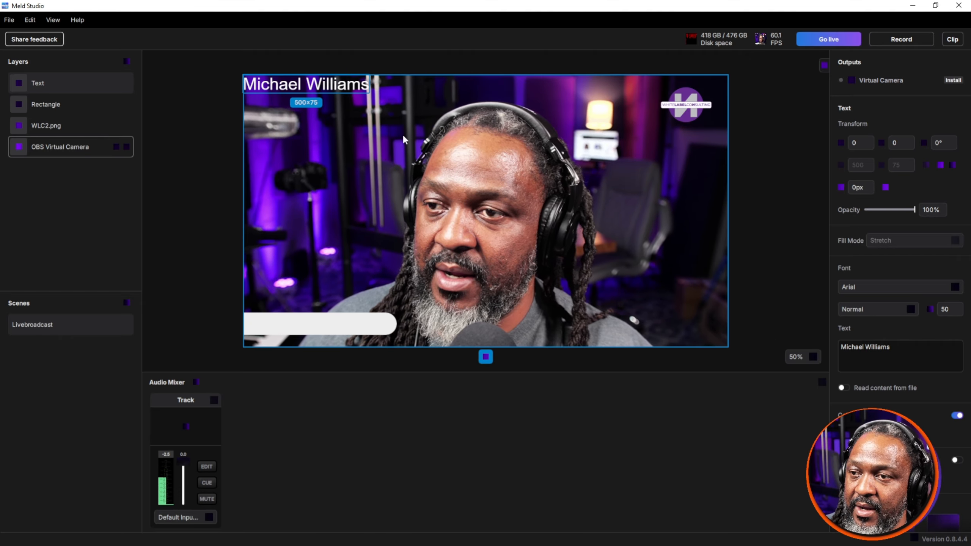
Step: Move the name text onto the white lower-third bar at about 64, 942 and colour it purple
left_click_drag(317, 86, 335, 324)
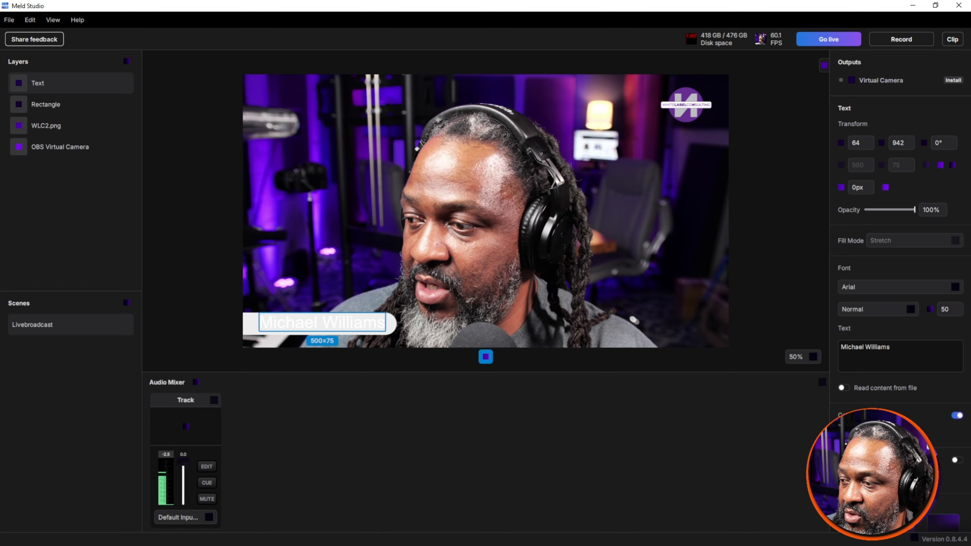
left_click(846, 434)
left_click(790, 487)
left_click_drag(760, 374, 771, 379)
Step: Set the name text's font to Bebas Neue
left_click(857, 309)
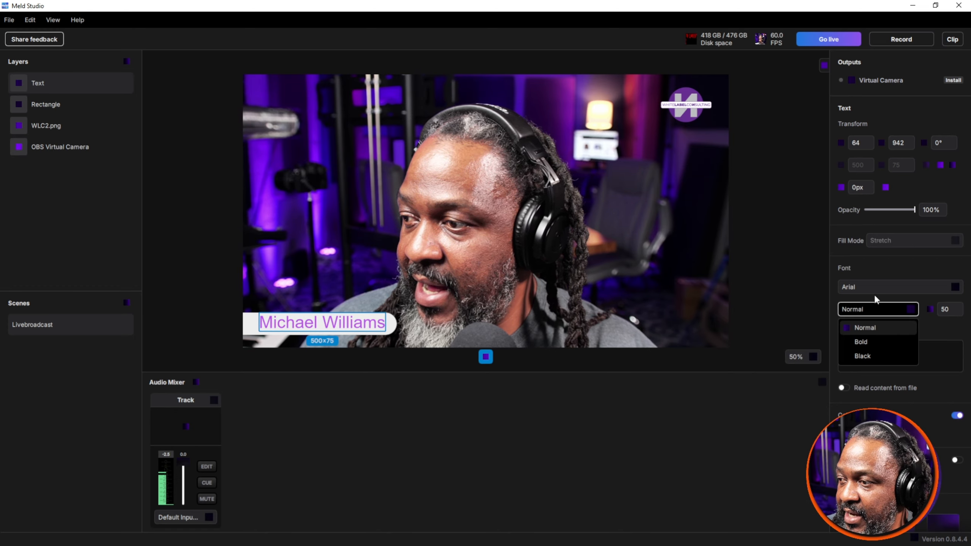
left_click(877, 286)
left_click(879, 285)
left_click(879, 286)
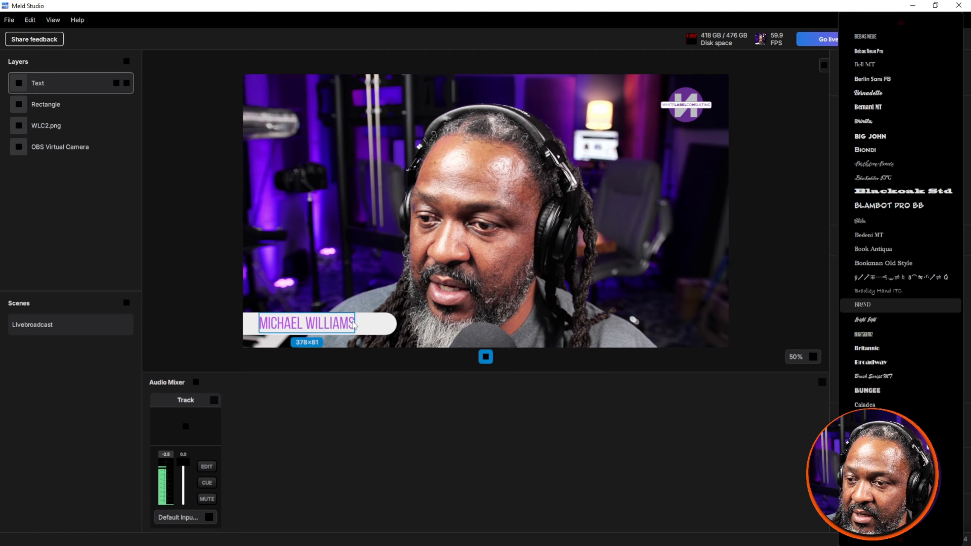
Step: Reposition the name text on the lower-third bar at about 14, 946, keeping the camera layer at 0, 0
left_click(351, 335)
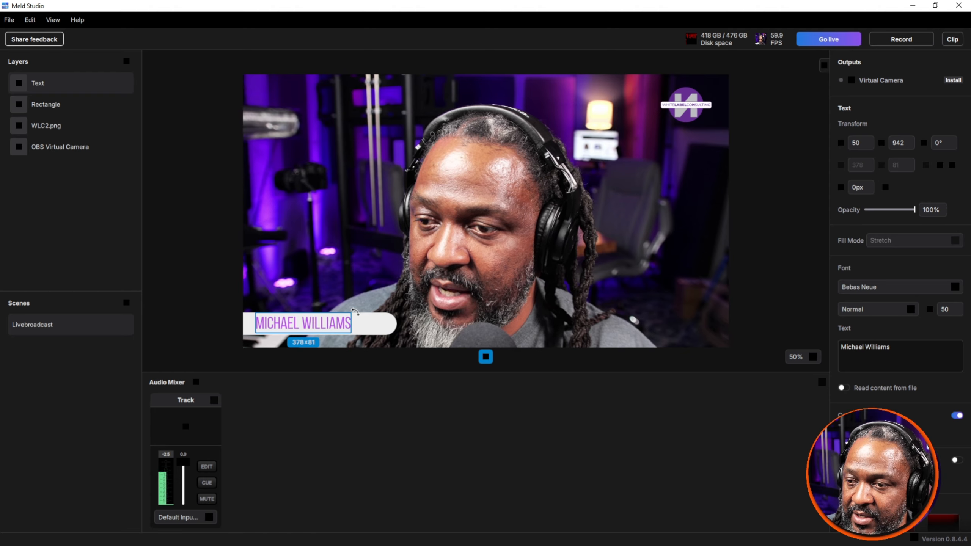
left_click_drag(352, 336, 332, 325)
left_click(333, 323)
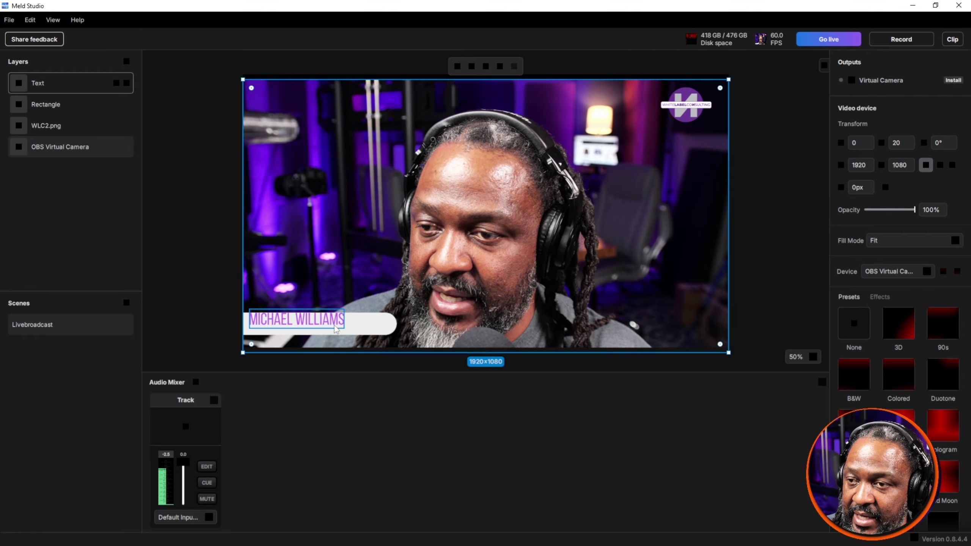
left_click(336, 325)
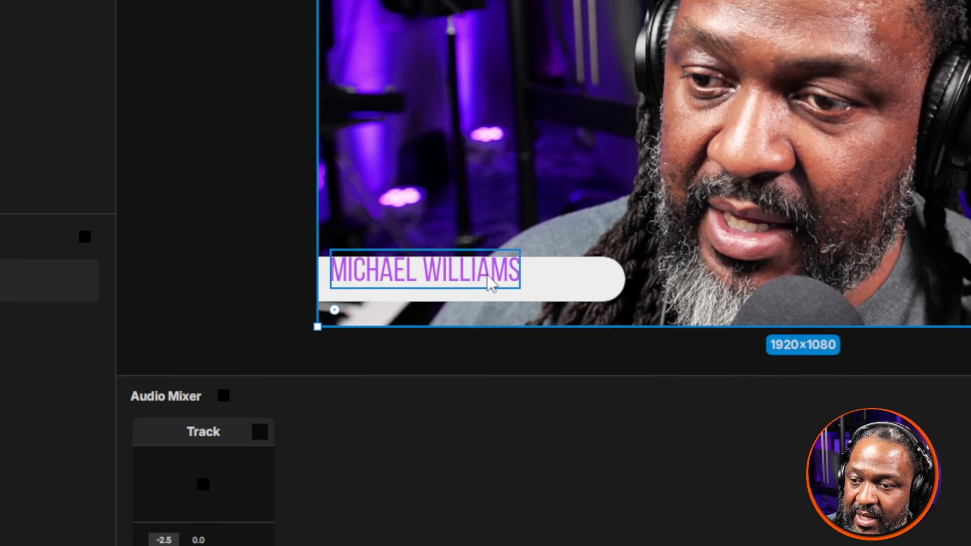
left_click(322, 324)
left_click(483, 281)
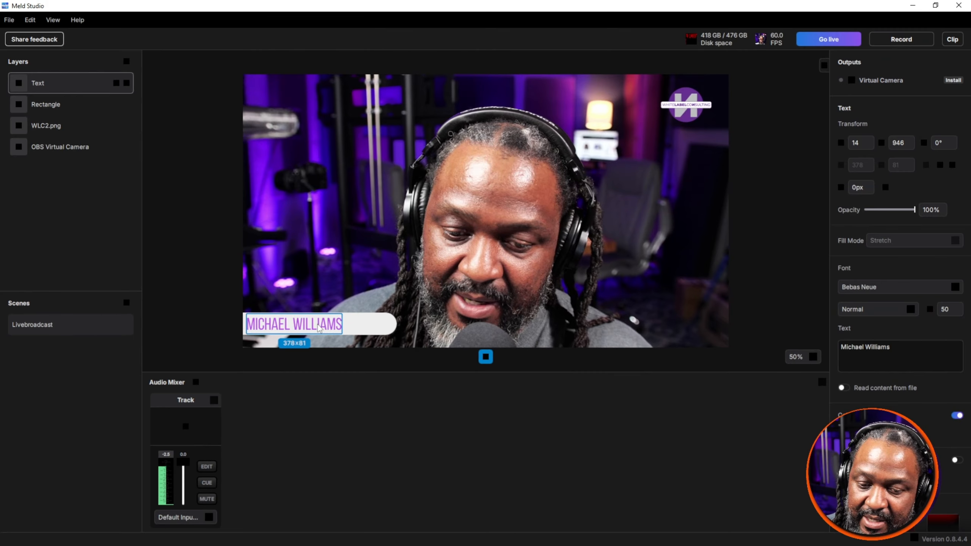
left_click(463, 242)
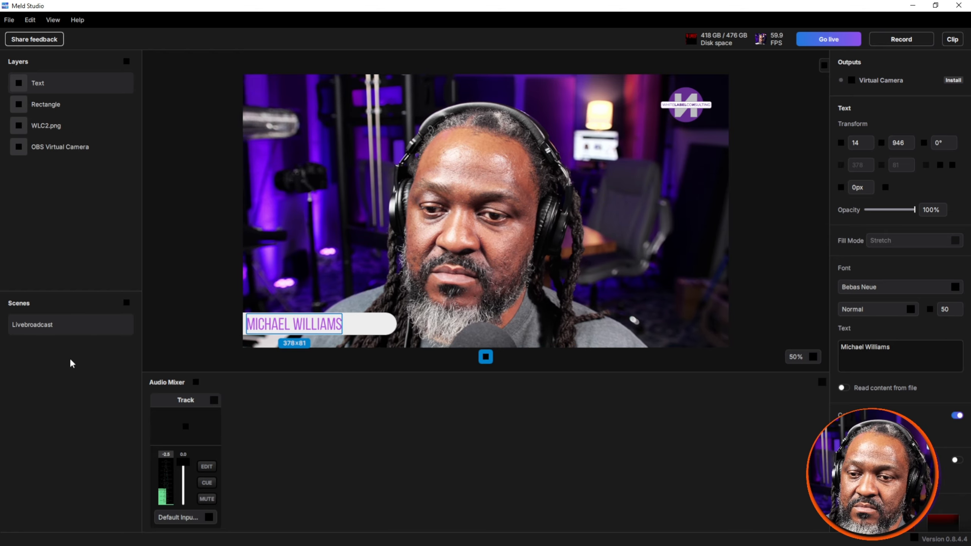
Step: Add a new scene and name it Logo Intro
left_click(127, 303)
right_click(33, 348)
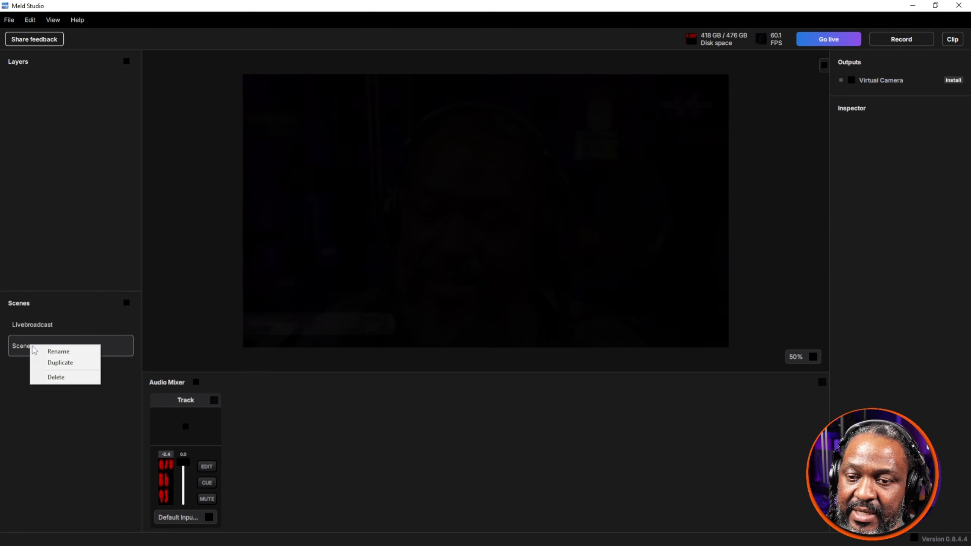
left_click(59, 351)
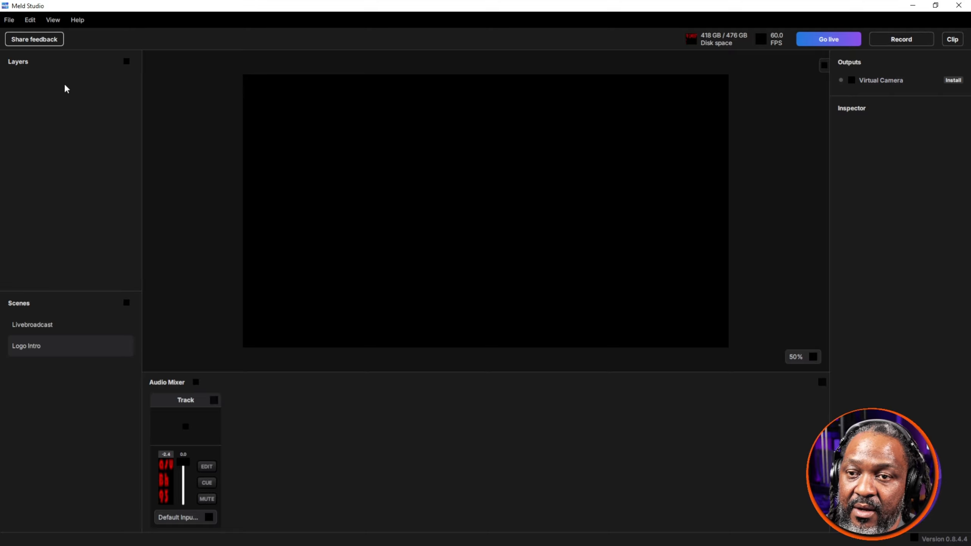
Step: Add a media source layer to the Logo Intro scene, using the Logo Stinger video from the Relaunch folder
left_click(127, 62)
left_click(99, 133)
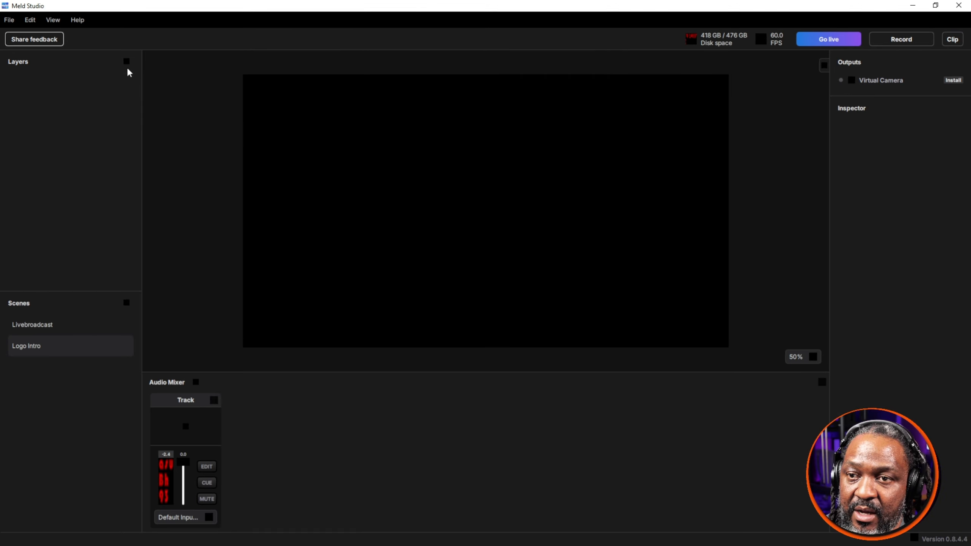
left_click(126, 62)
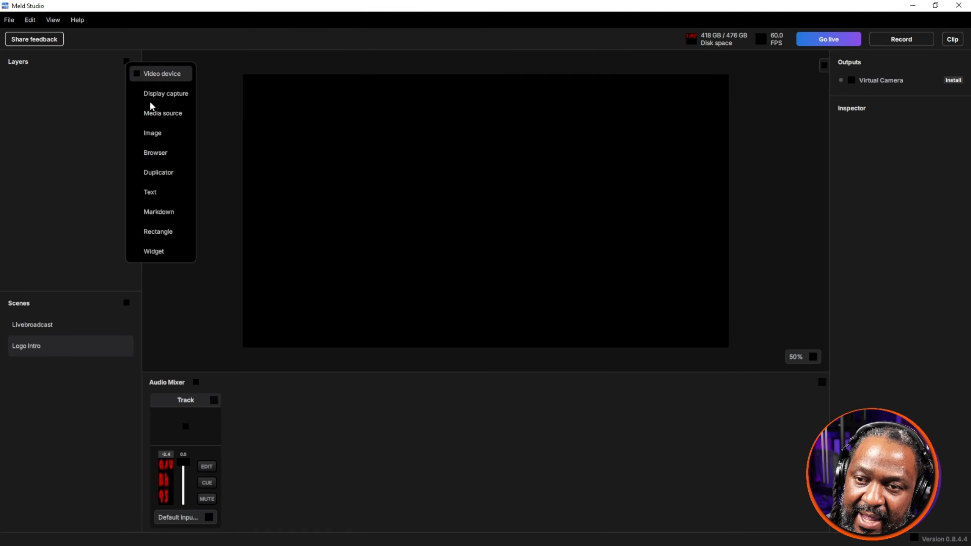
left_click(162, 113)
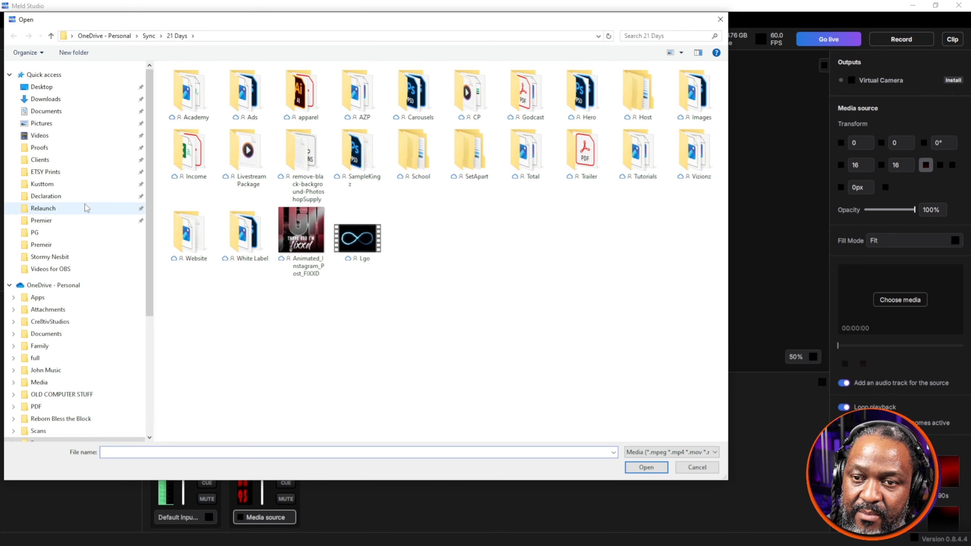
left_click(75, 210)
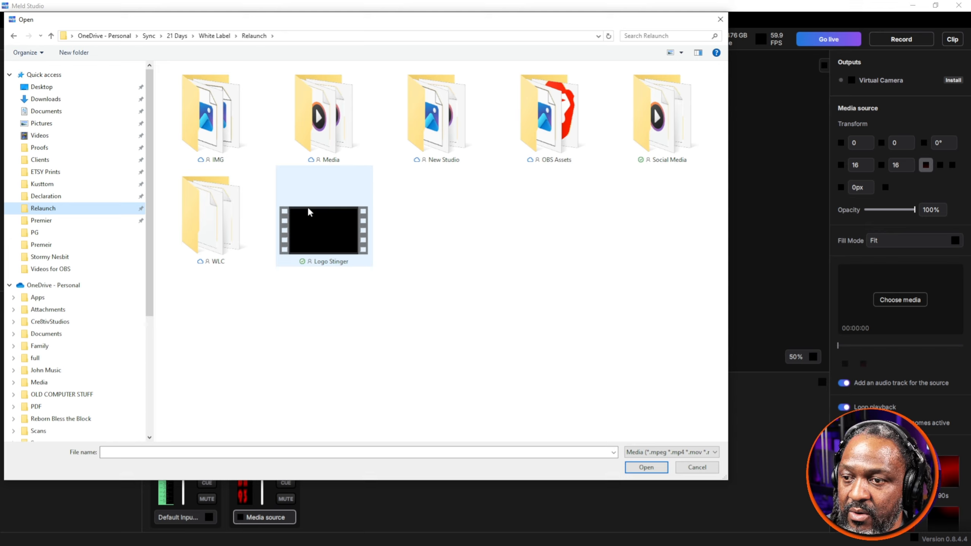
left_click(306, 221)
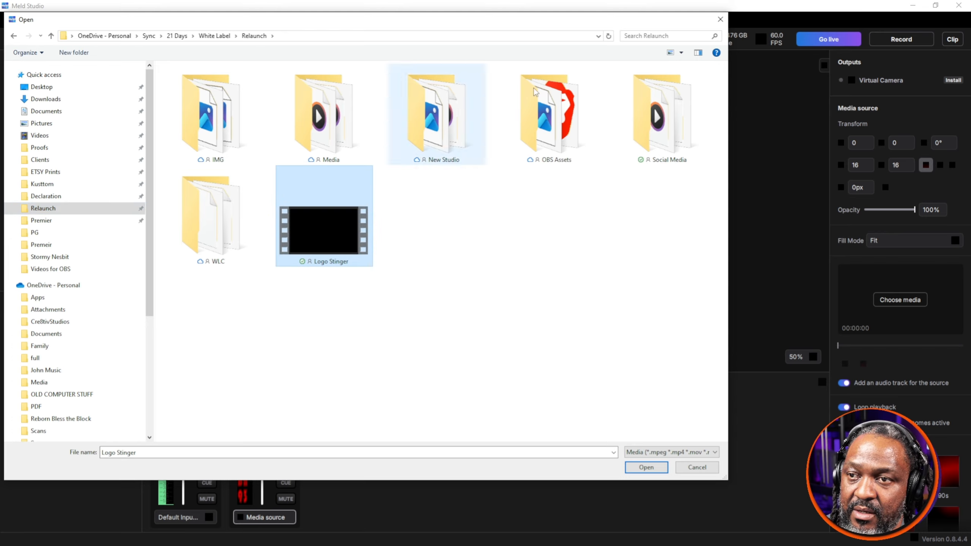
double_click(326, 244)
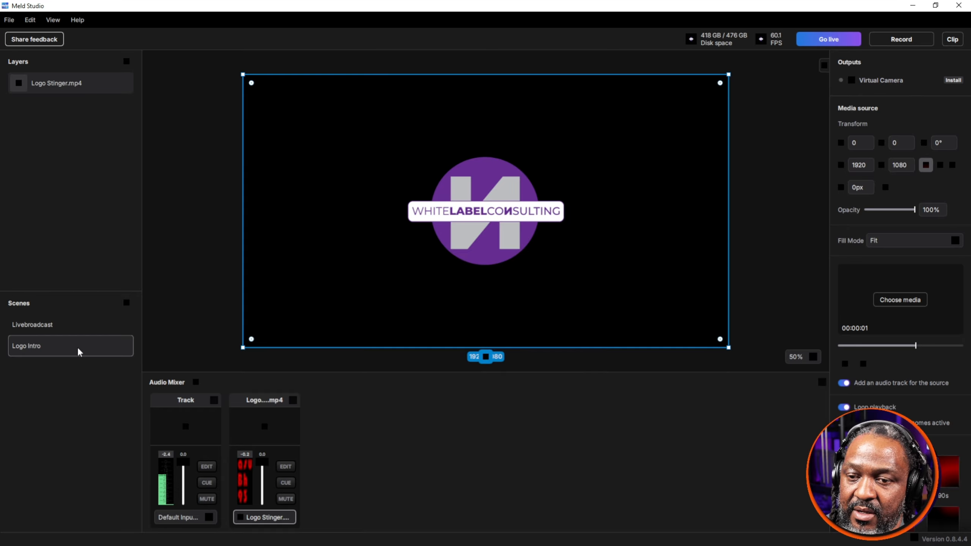
Step: Check both scenes and reorder them so that Logo Intro comes before Livebroadcast
left_click(77, 329)
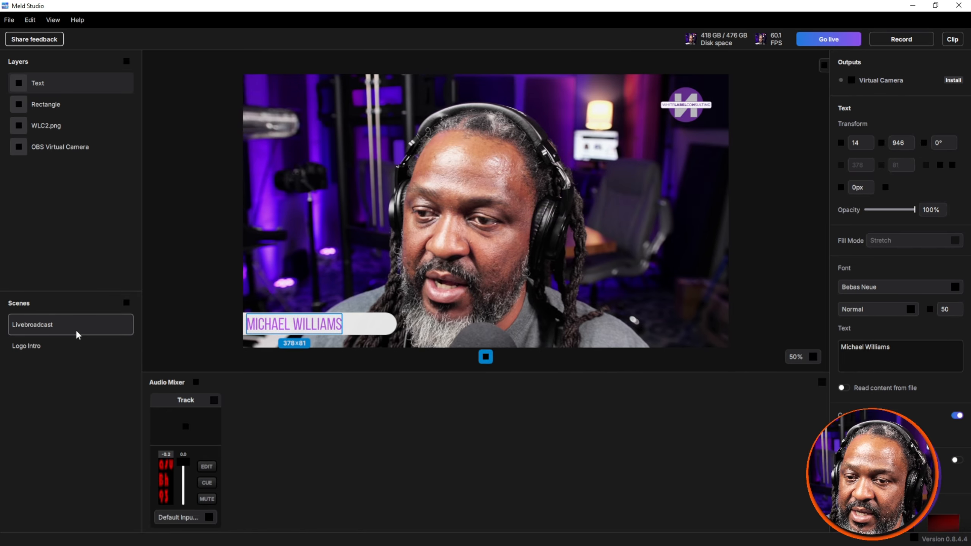
left_click(70, 344)
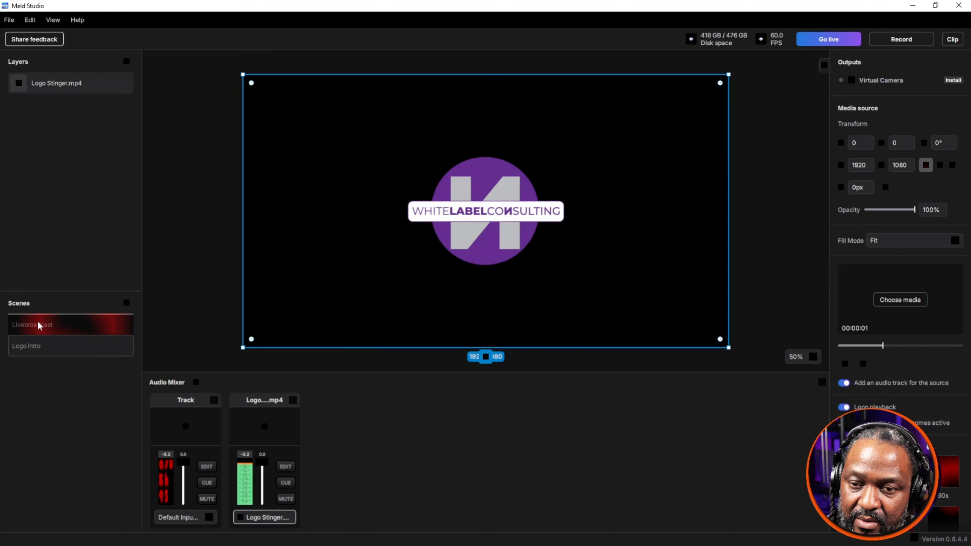
left_click_drag(39, 330, 38, 348)
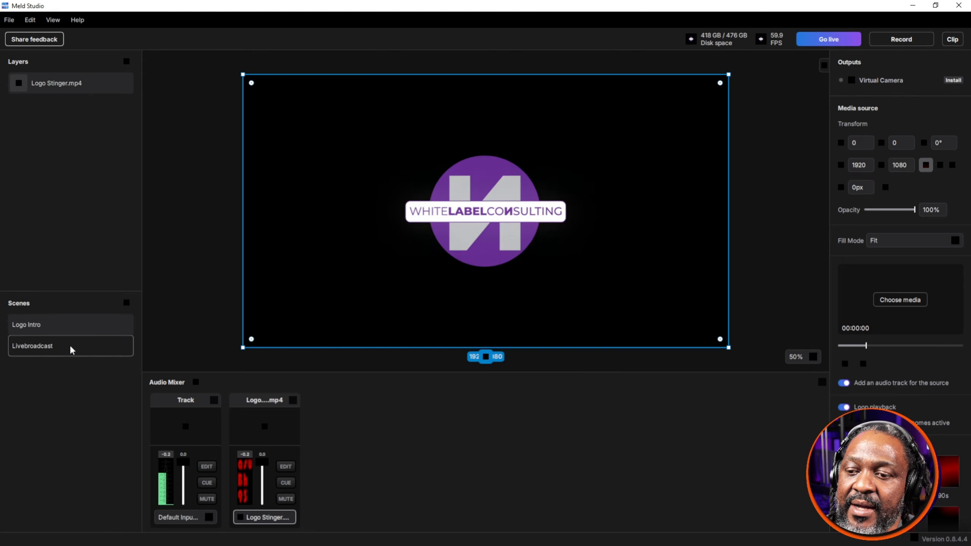
Step: Preview the switch between the Logo Intro and Livebroadcast scenes, ending on Livebroadcast
left_click(71, 348)
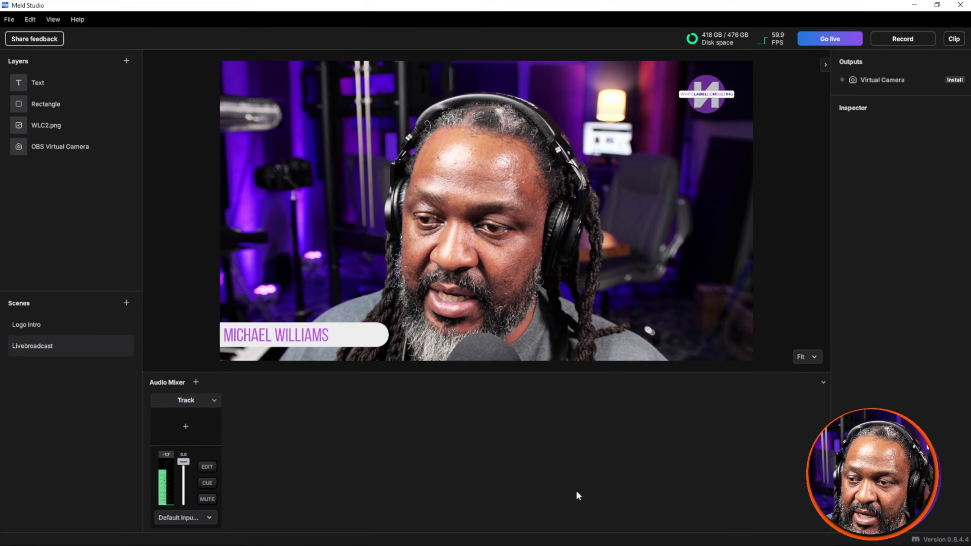
left_click(136, 290)
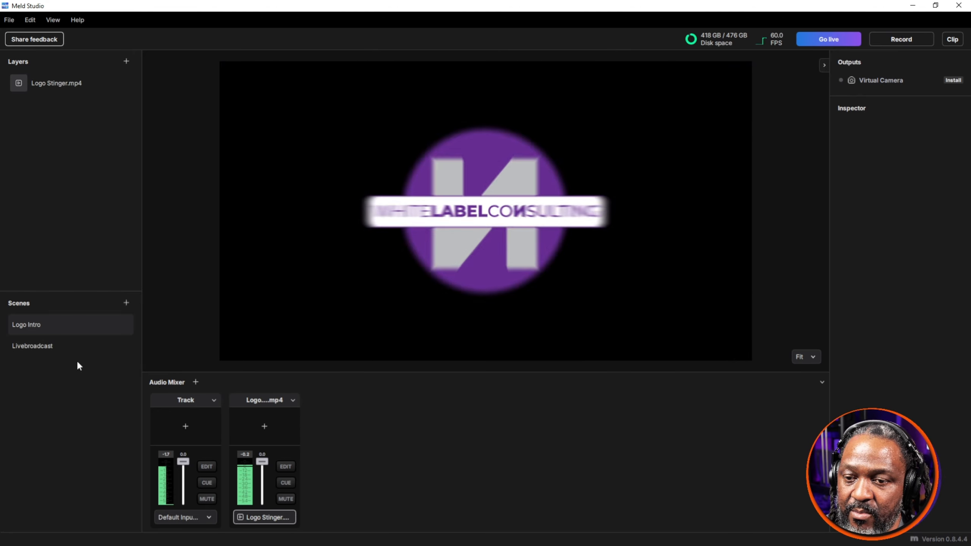
left_click(72, 348)
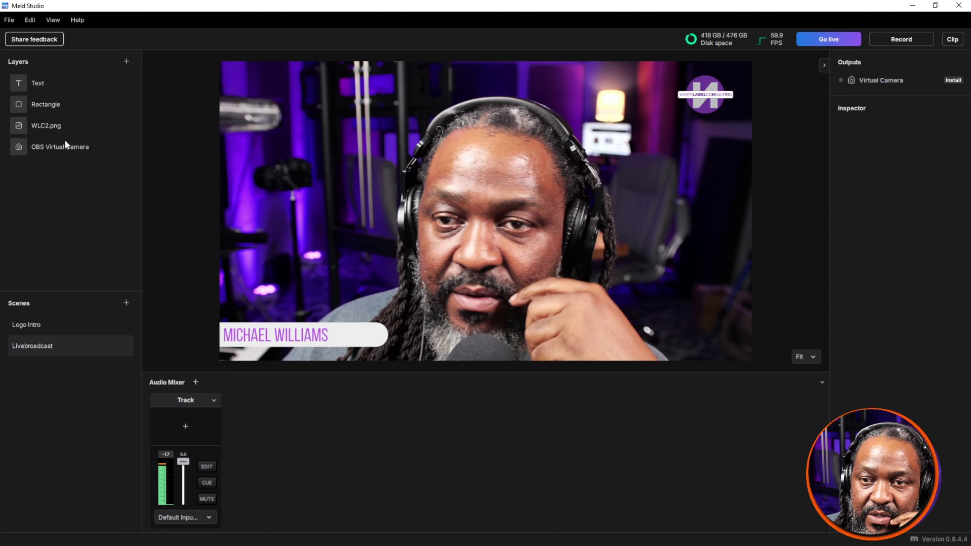
left_click(48, 19)
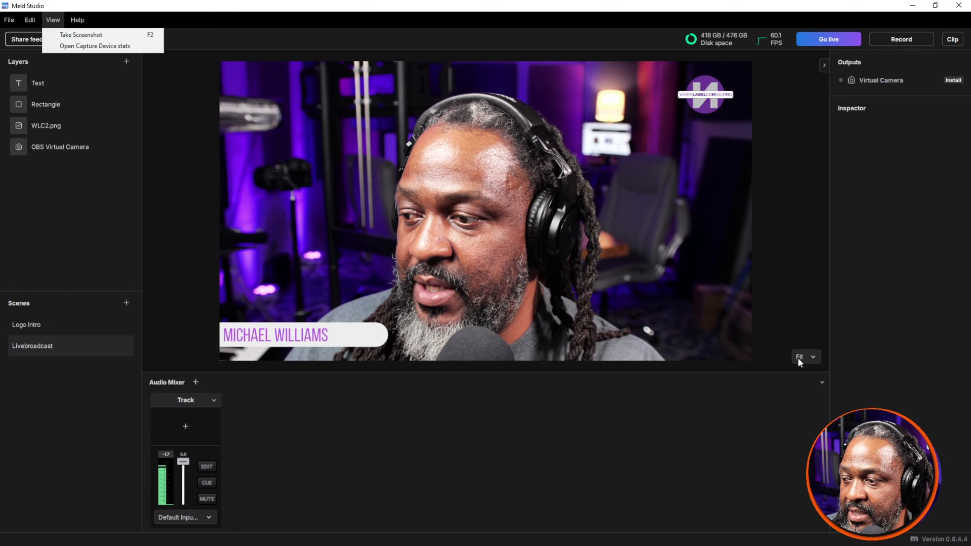
left_click(868, 130)
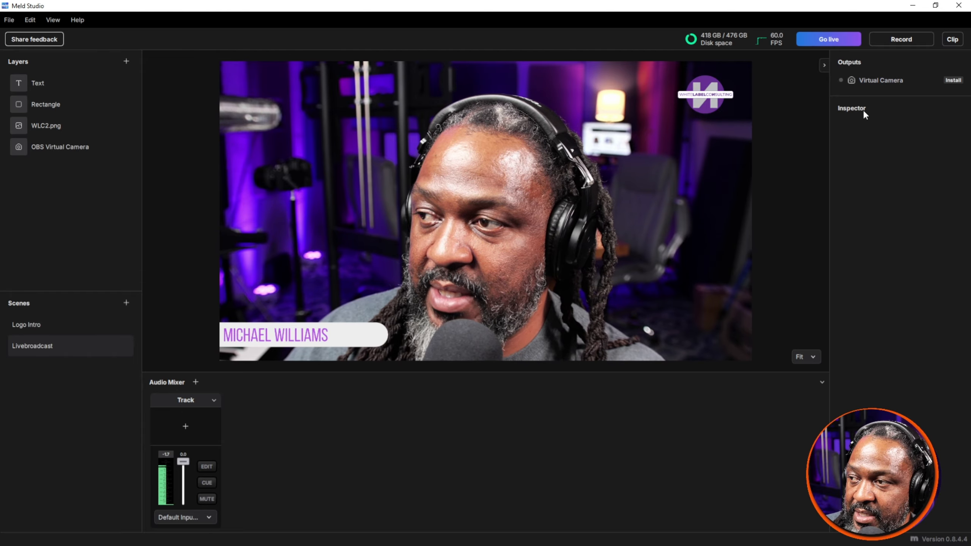
Step: Preview visual presets on the WLC2.png logo layer, including B&W, 90s, Colored, Duotone, Ghost and Luminance
left_click(56, 125)
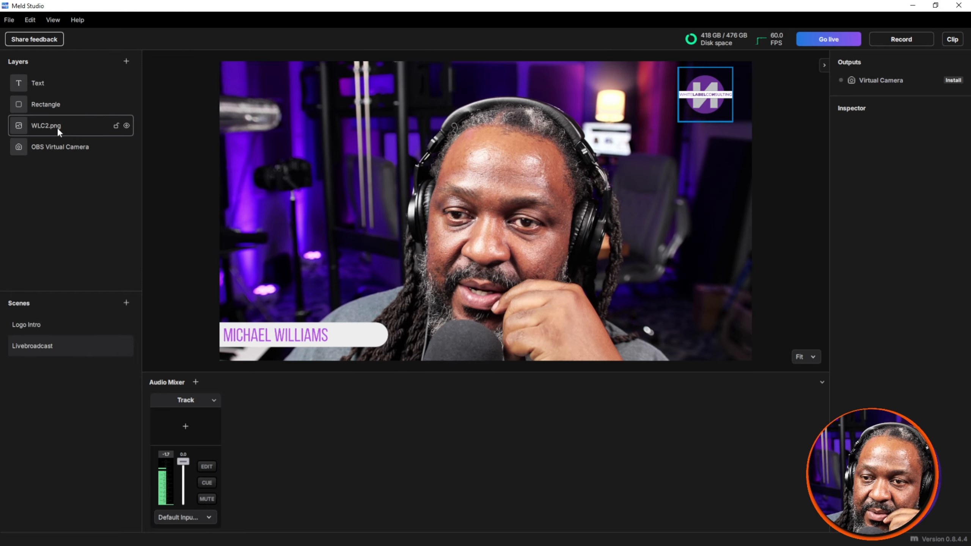
left_click(57, 127)
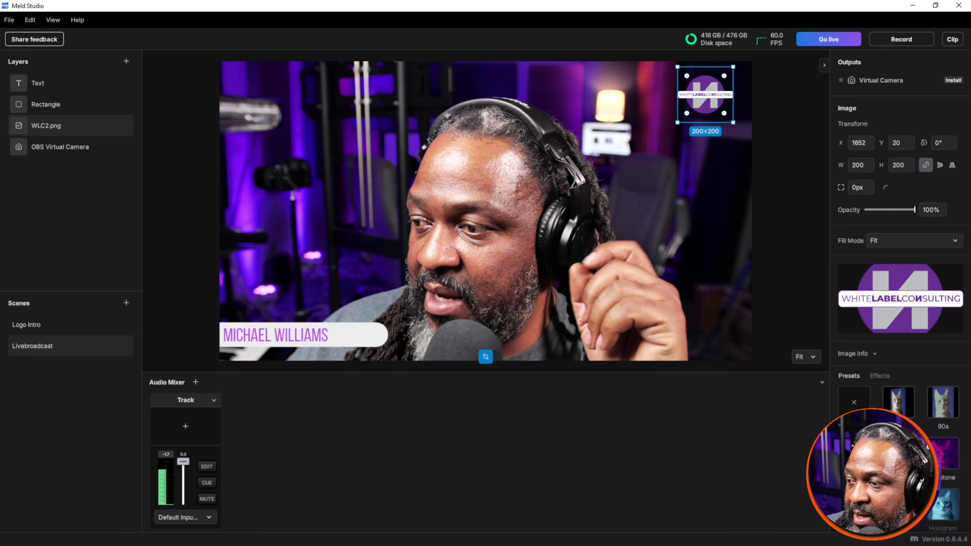
scroll(897, 396, "down", 2)
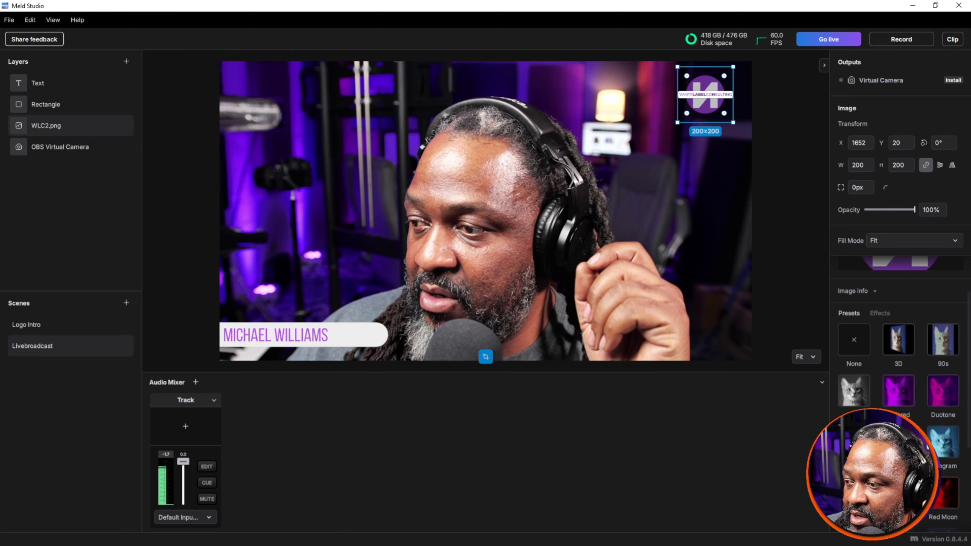
left_click(897, 396)
left_click(860, 397)
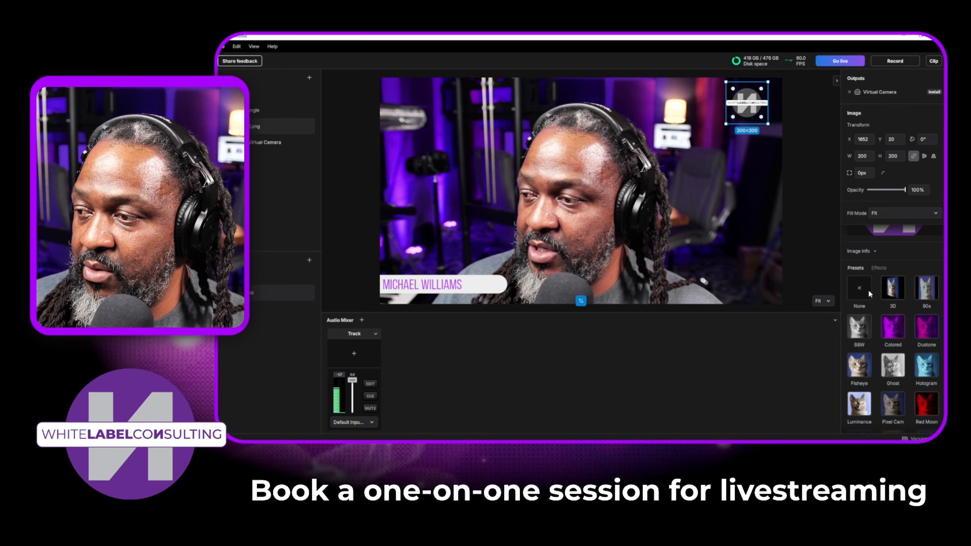
left_click(858, 292)
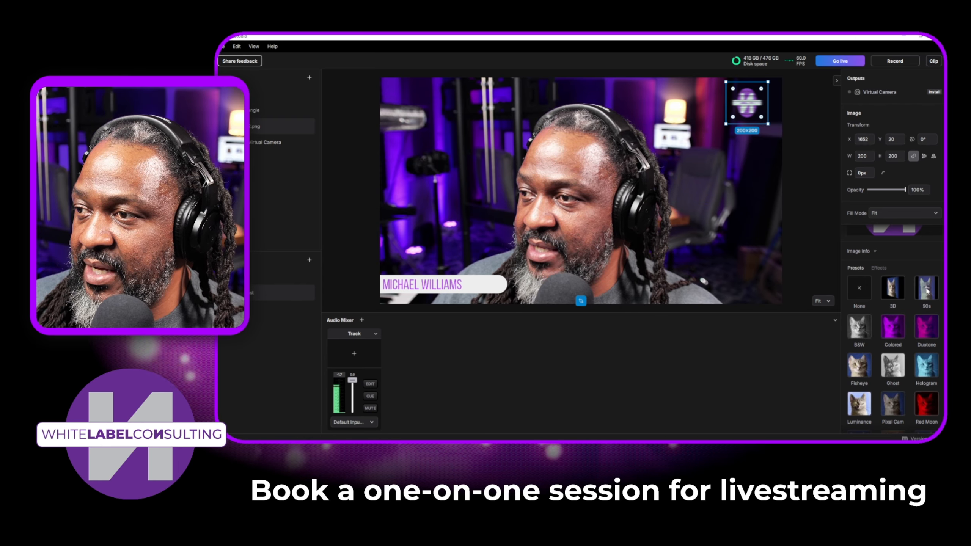
left_click(921, 344)
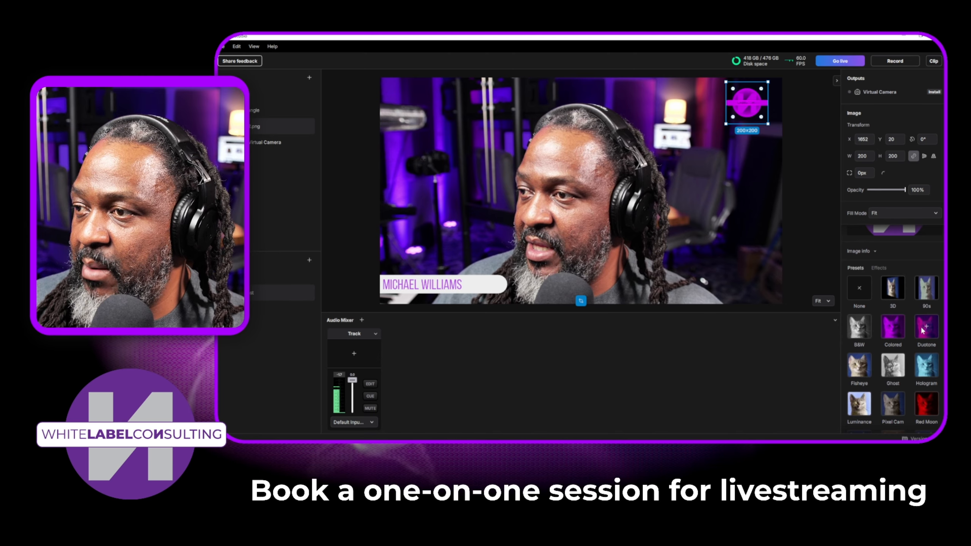
left_click(924, 368)
left_click(894, 369)
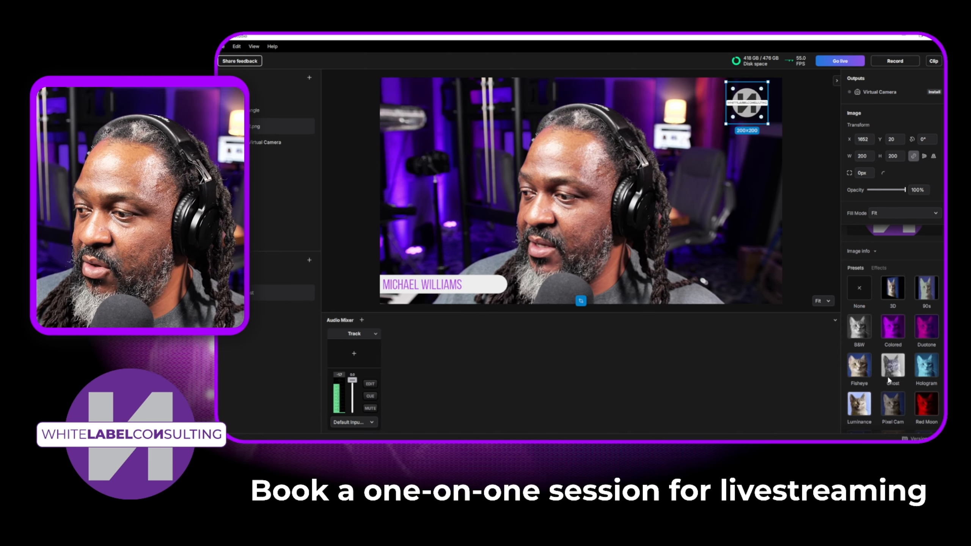
scroll(899, 361, "down", 1)
left_click(894, 359)
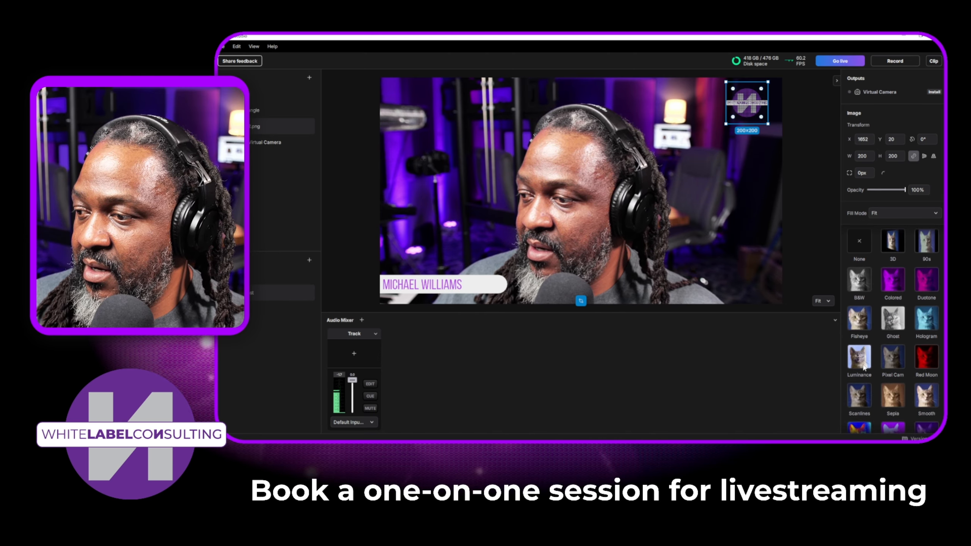
left_click(863, 367)
scroll(869, 367, "down", 2)
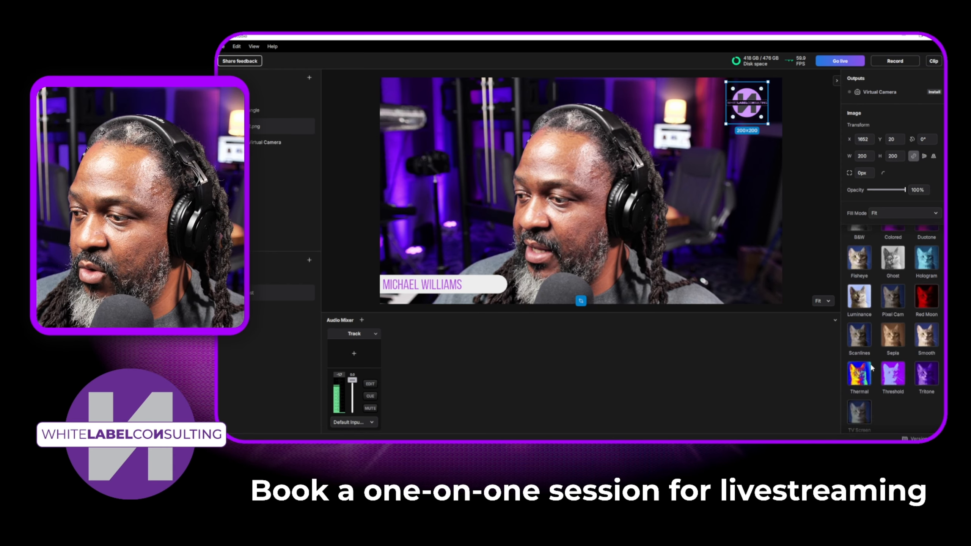
Step: Check the logo's effects options and the effect import dialog without choosing a file, and return to the presets
scroll(886, 370, "up", 5)
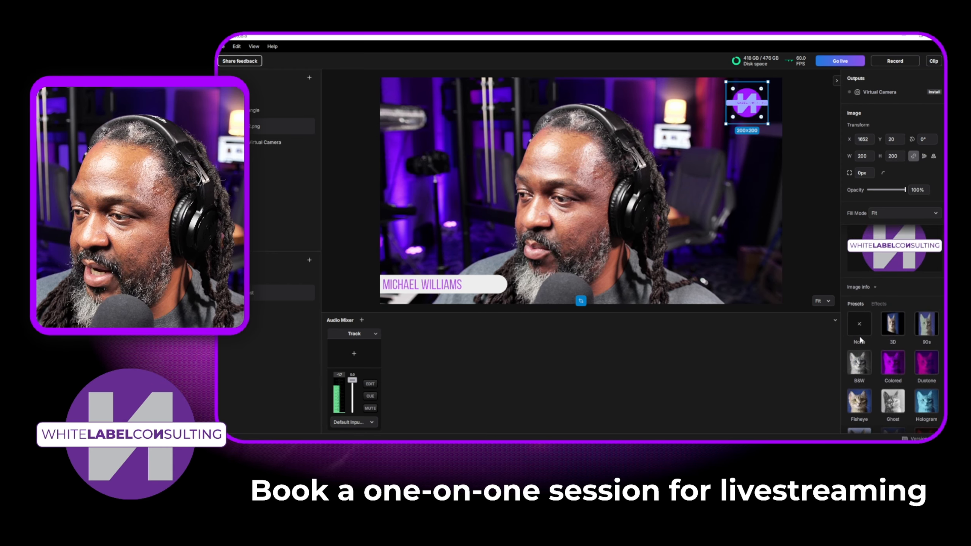
left_click(875, 303)
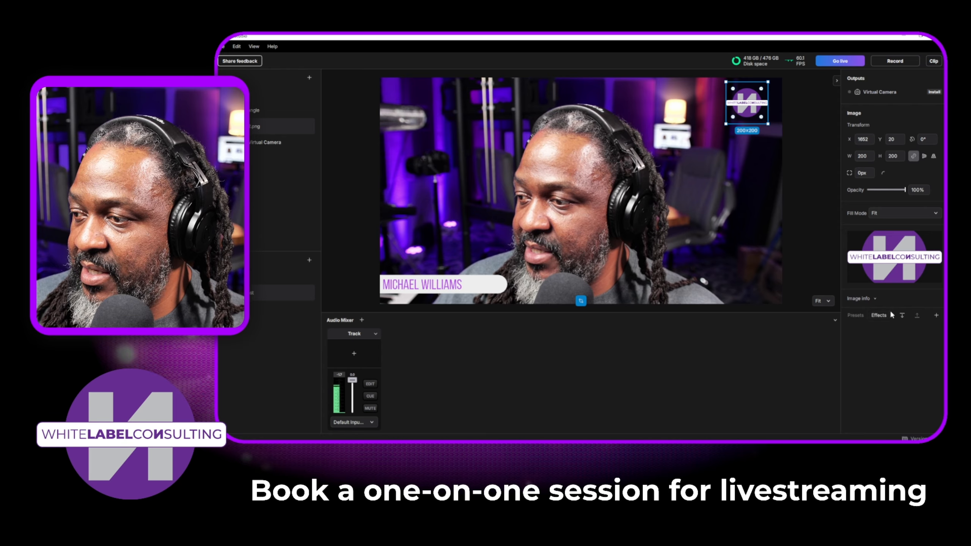
left_click(901, 315)
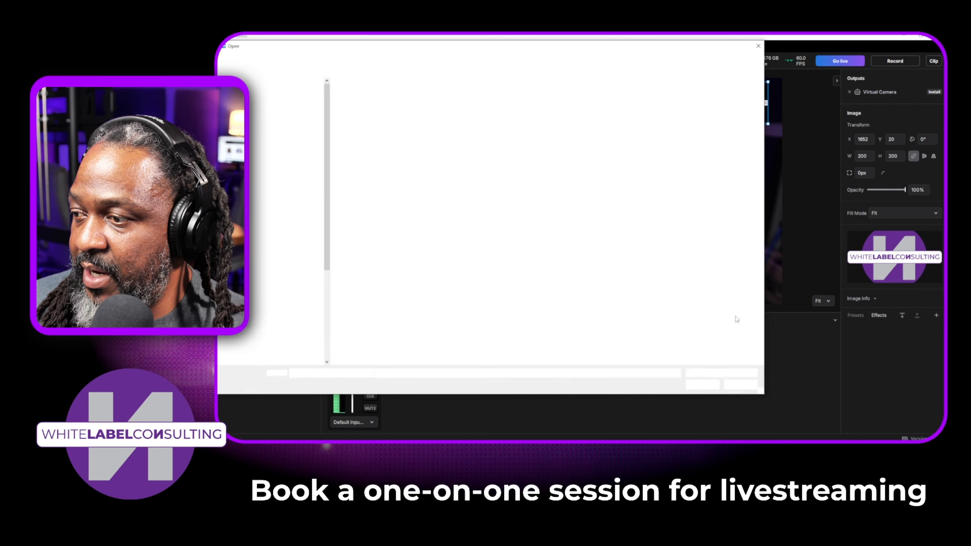
left_click(747, 387)
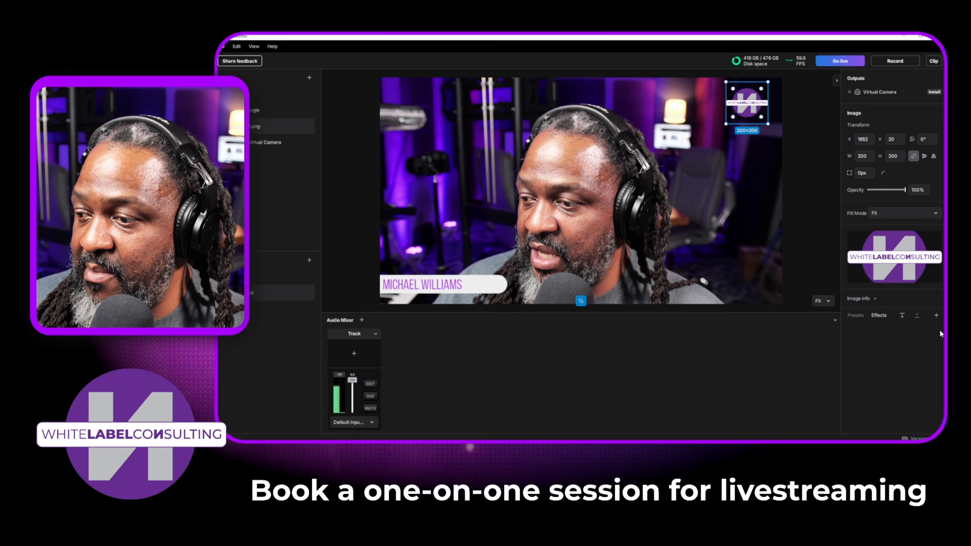
left_click(854, 316)
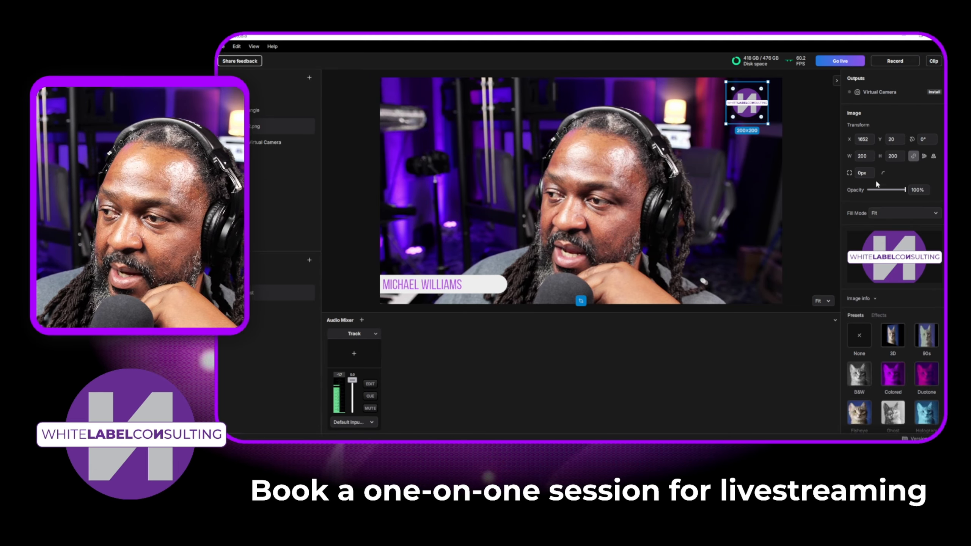
Step: Look at the logo's Fill Mode choices without changing them, and lower the WLC2.png logo's opacity to 59%
left_click(757, 127)
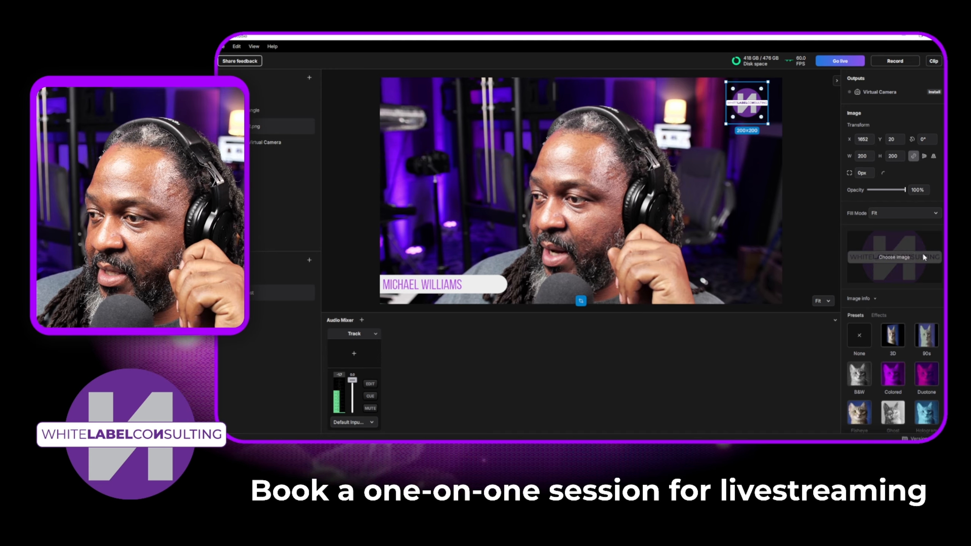
scroll(921, 291, "down", 1)
scroll(880, 275, "up", 1)
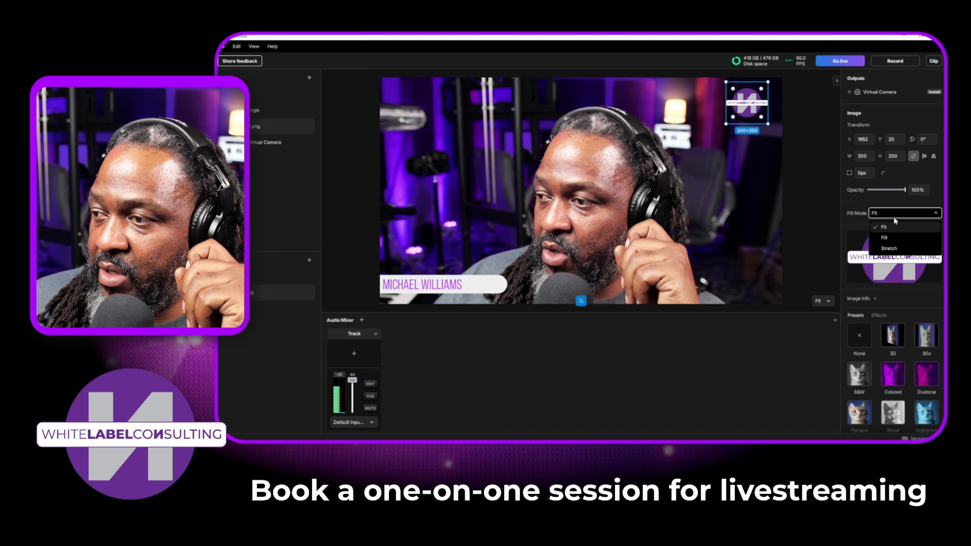
left_click(858, 201)
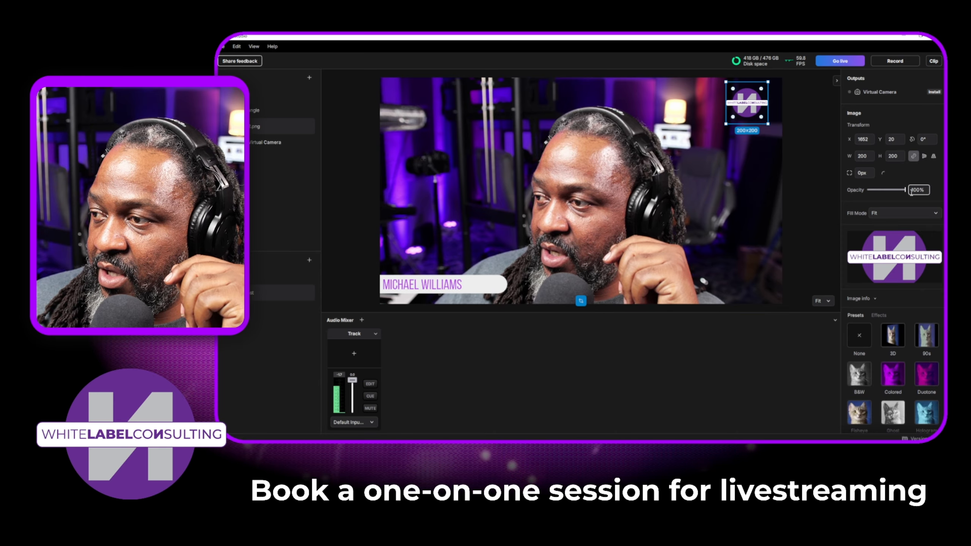
mouse_move(905, 190)
left_mouse_down()
mouse_move(872, 190)
mouse_move(888, 190)
left_mouse_up()
scroll(906, 279, "down", 1)
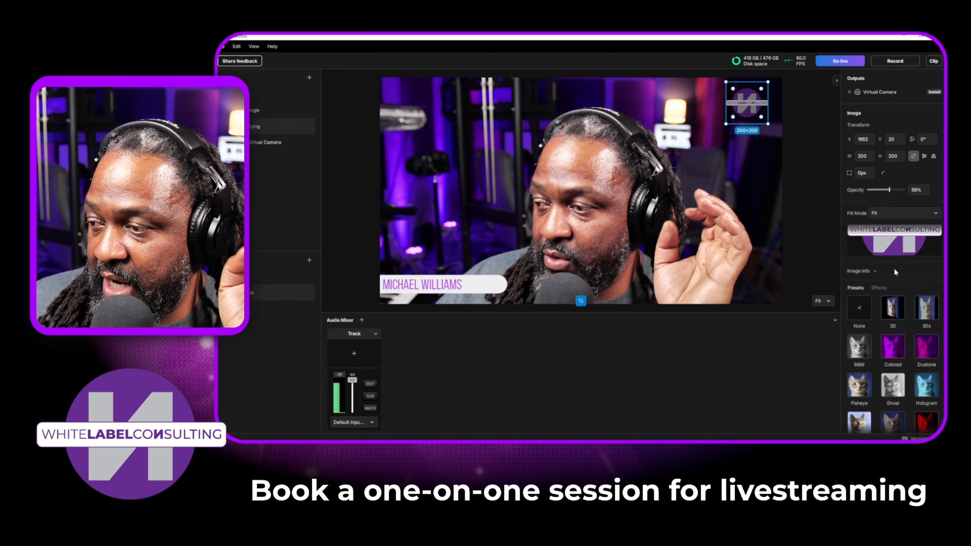
scroll(895, 272, "down", 5)
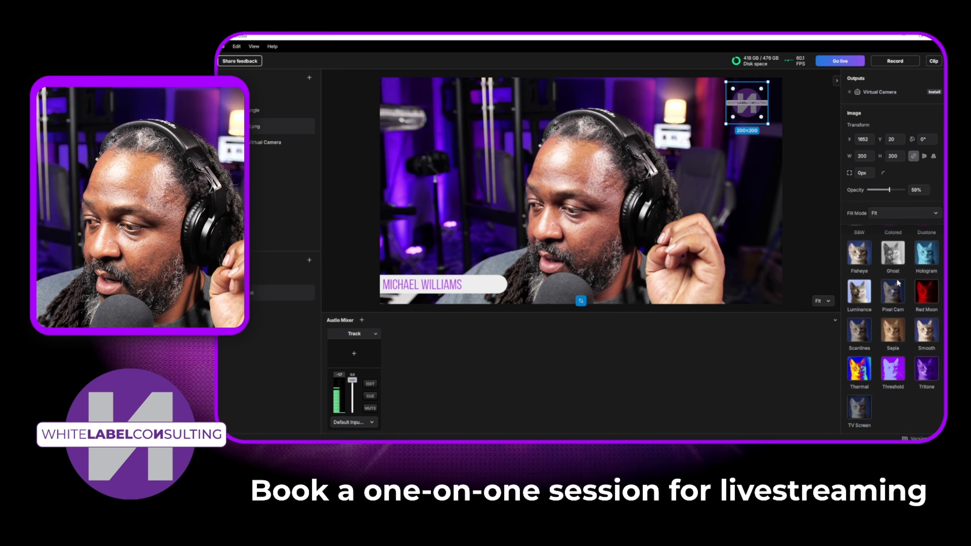
scroll(897, 283, "up", 5)
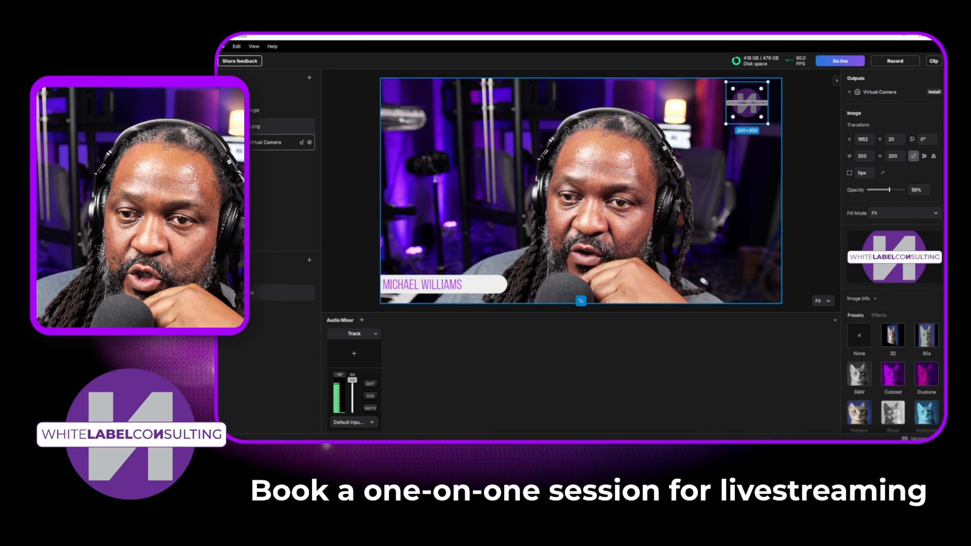
Step: Try the 3D, Colored, Ghost and B&W presets on the OBS Virtual Camera layer, and reset its preset to None
left_click(268, 143)
left_click(893, 281)
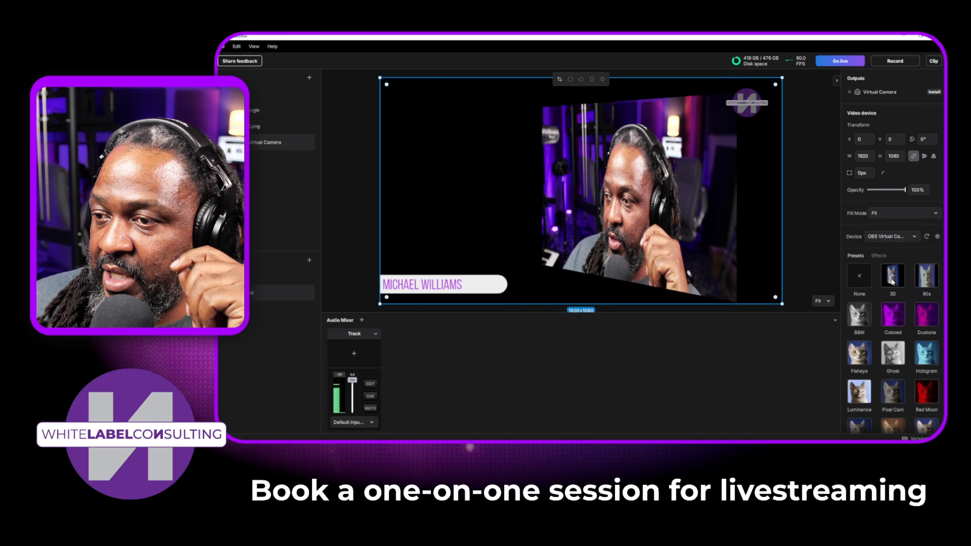
left_click(893, 311)
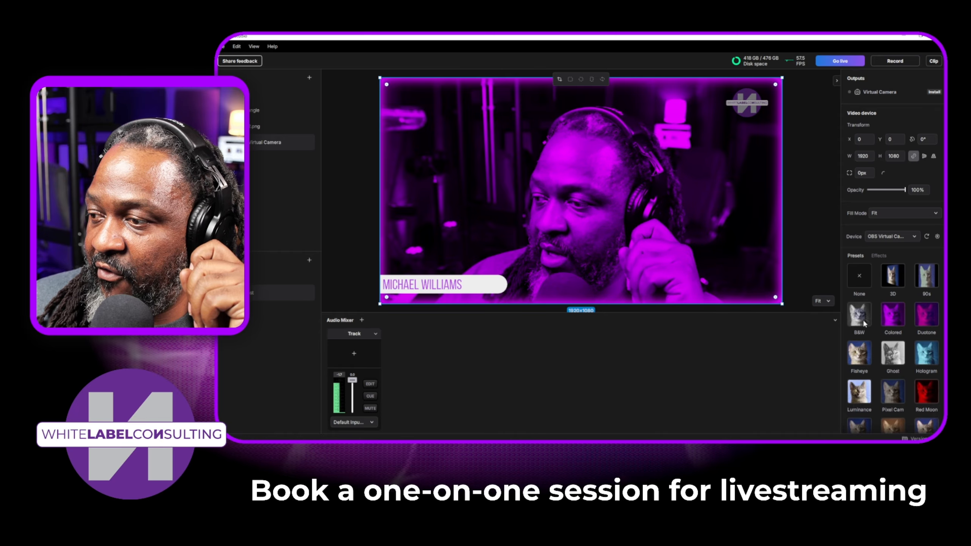
left_click(864, 322)
left_click(865, 357)
left_click(891, 360)
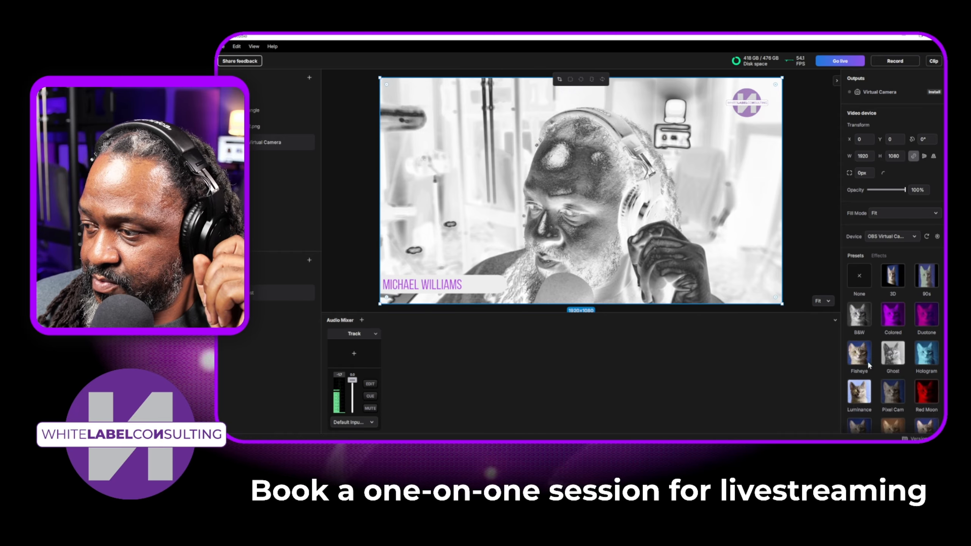
left_click(869, 364)
left_click(883, 367)
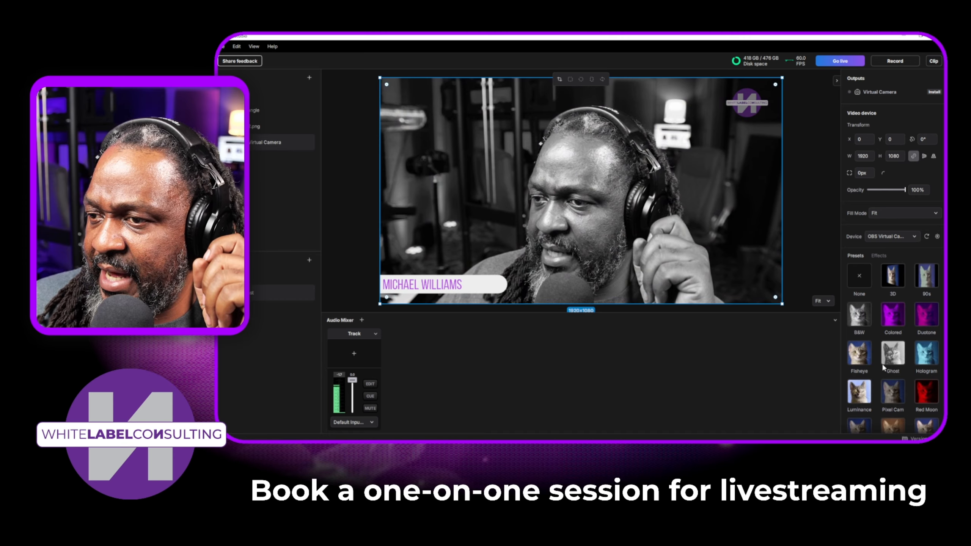
scroll(889, 352, "down", 3)
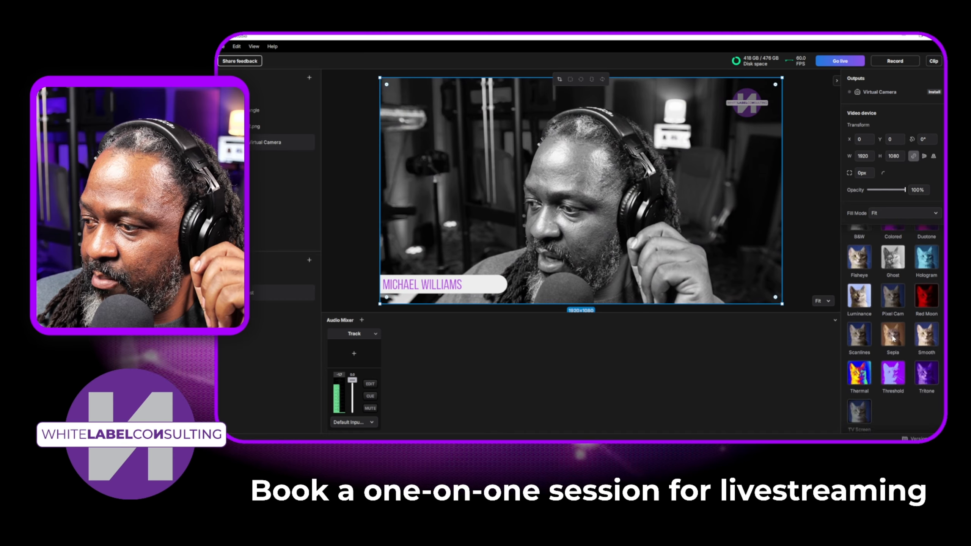
scroll(893, 337, "up", 5)
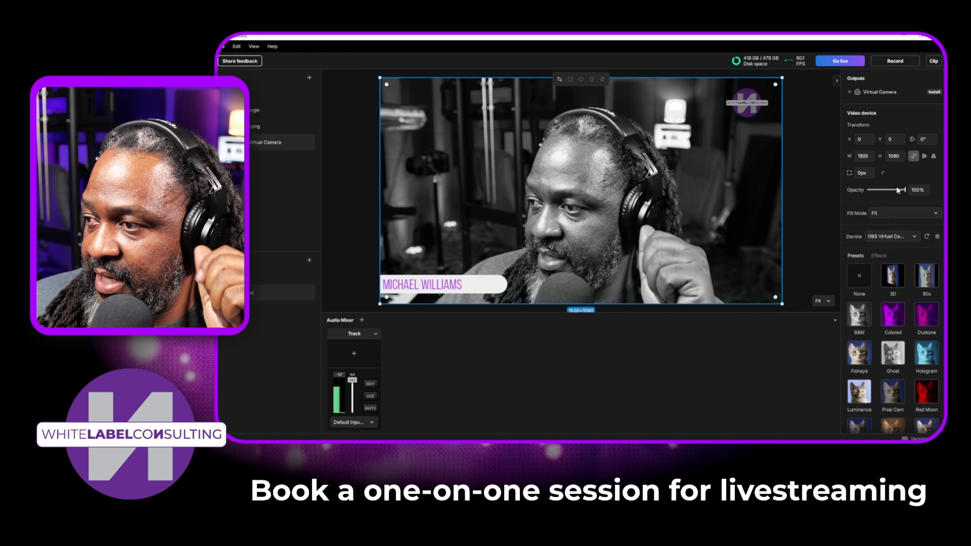
mouse_move(893, 189)
left_mouse_down()
mouse_move(868, 189)
mouse_move(905, 189)
left_mouse_up()
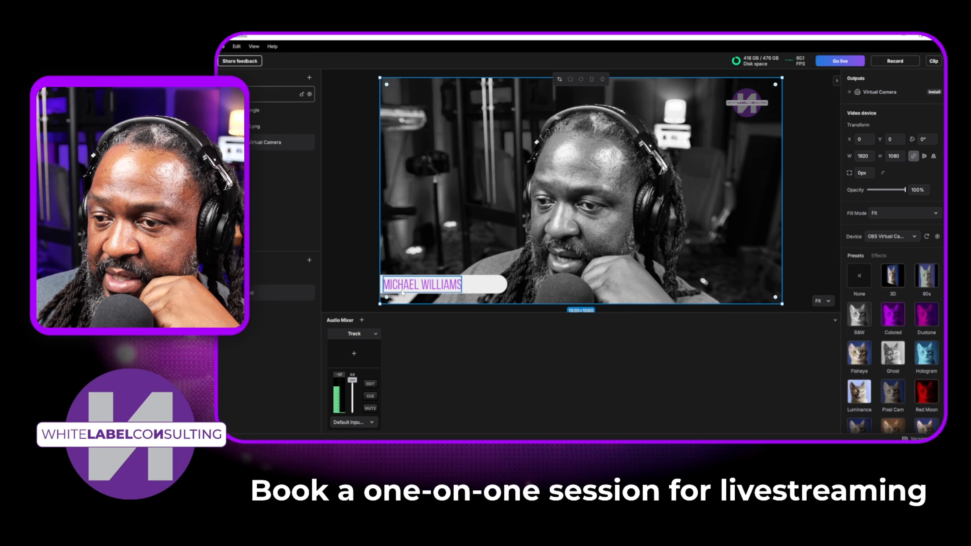
left_click(856, 275)
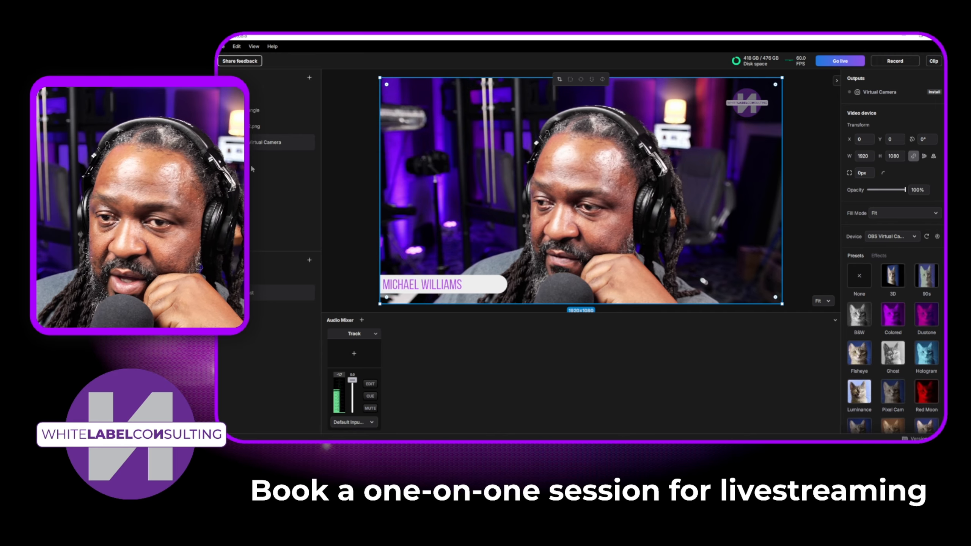
Step: Reduce the lower-third name text's font size to 45, testing an extra letter at the end and removing it
left_click(454, 284)
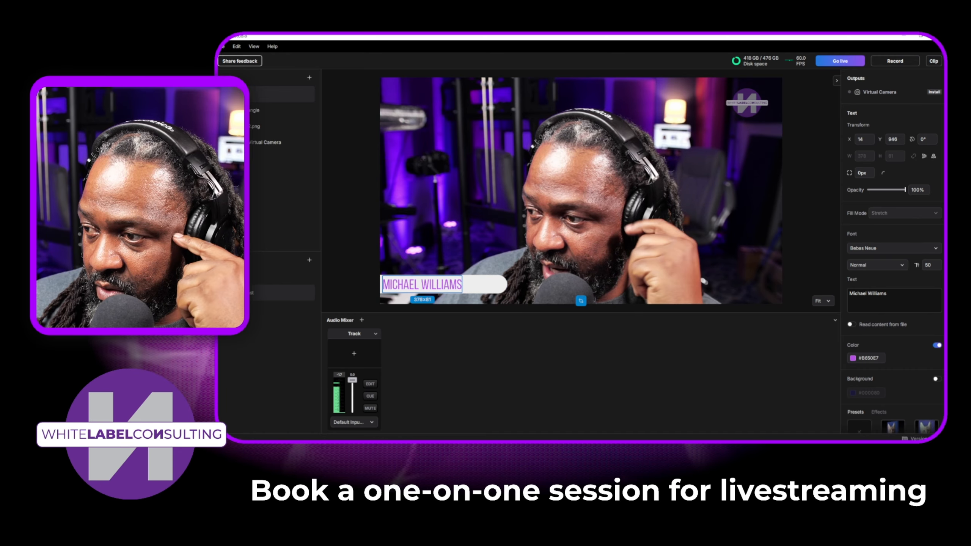
left_click_drag(919, 264, 926, 265)
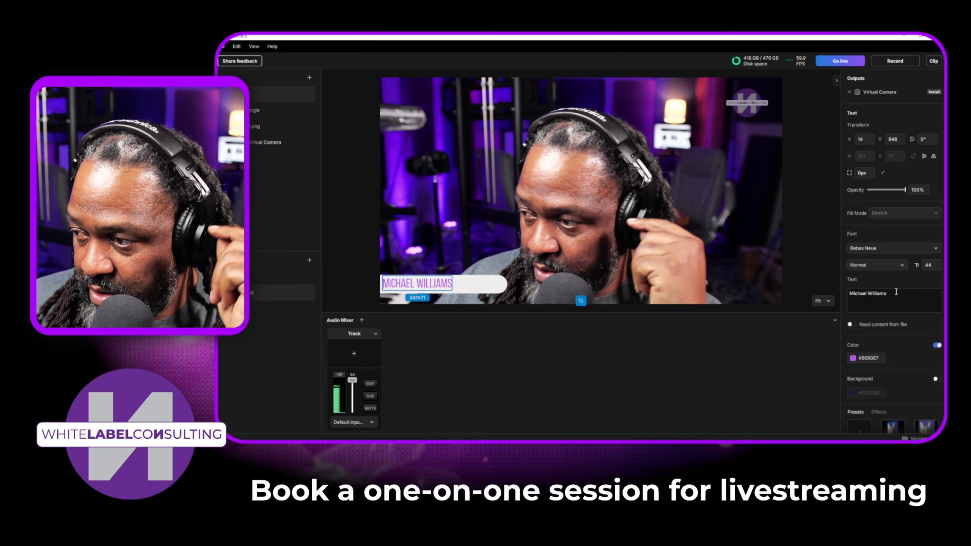
left_click(911, 300)
type("z")
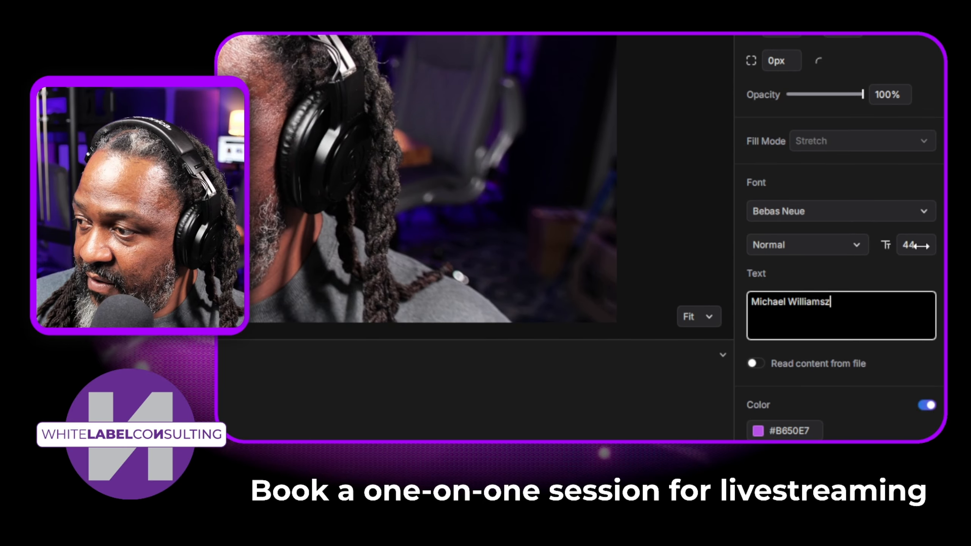
left_click_drag(901, 245, 903, 245)
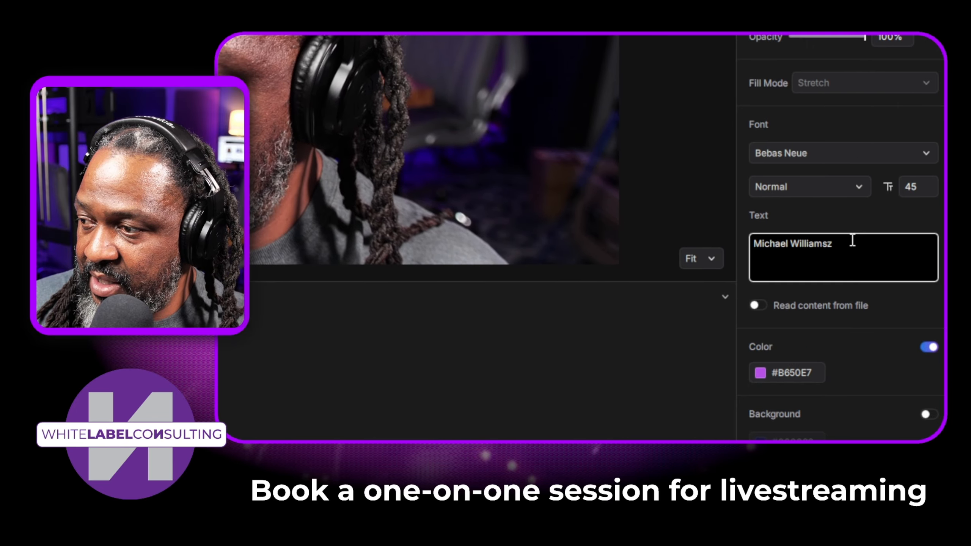
key("BackSpace")
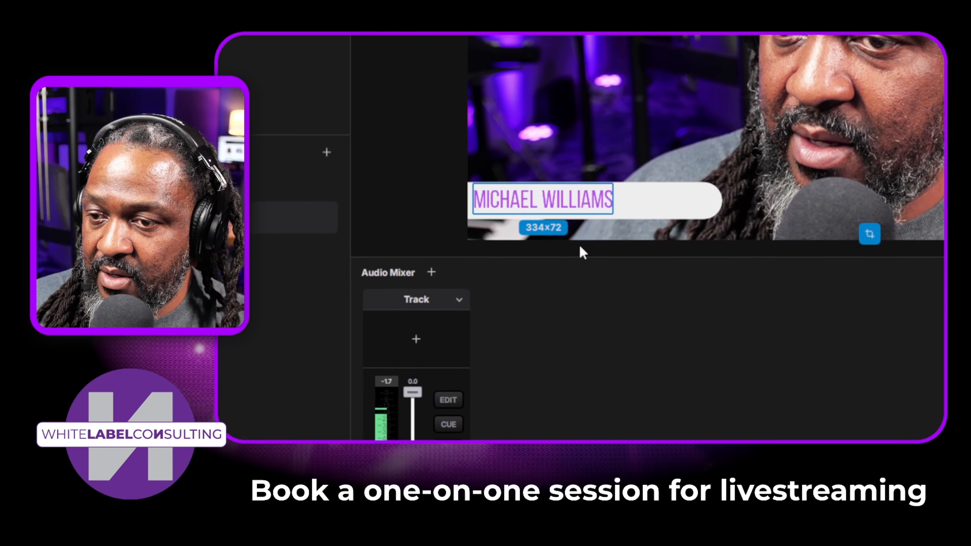
Step: Move the name text above the white lower-third bar, duplicate the bar, and place a smaller copy directly above the original
left_click_drag(572, 197, 588, 161)
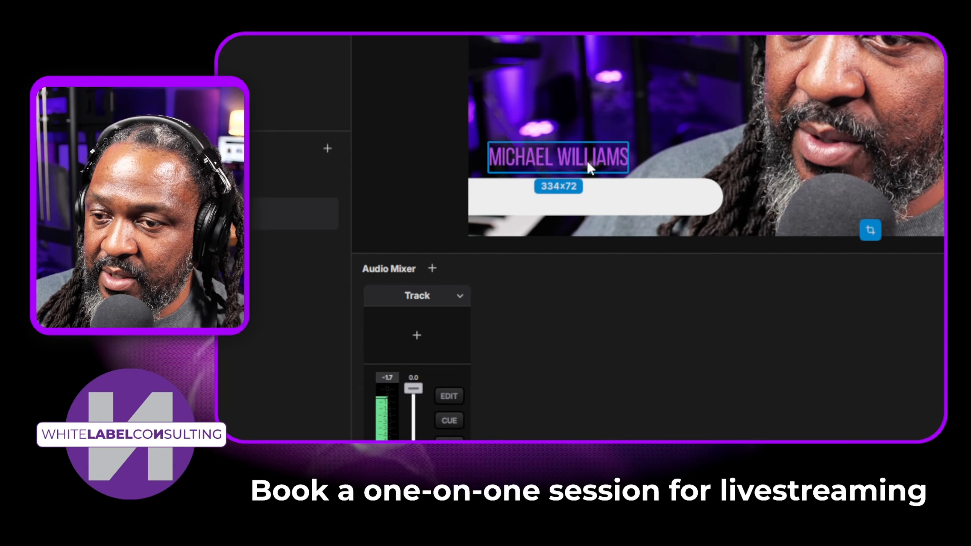
left_click(652, 195)
right_click(655, 199)
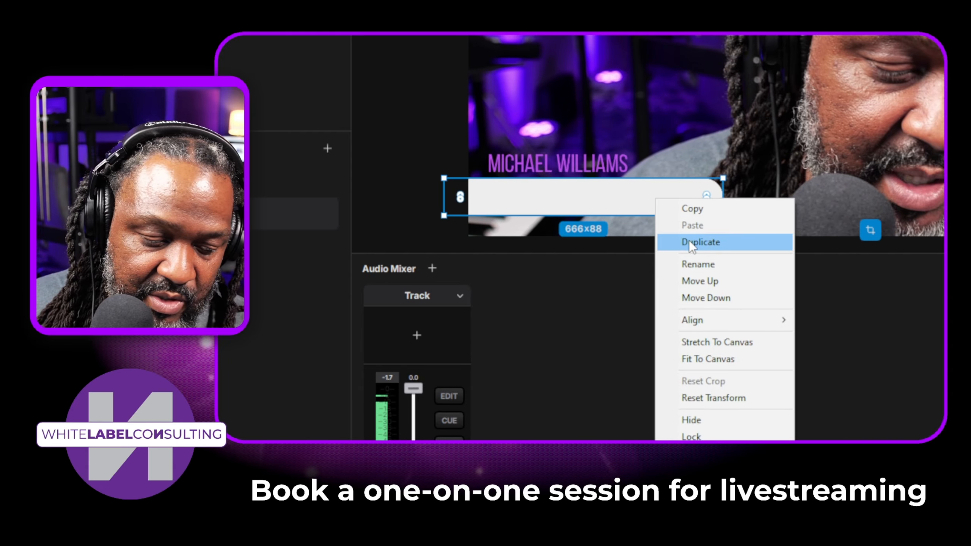
left_click(689, 239)
left_click_drag(648, 198, 643, 161)
left_click_drag(718, 141, 645, 147)
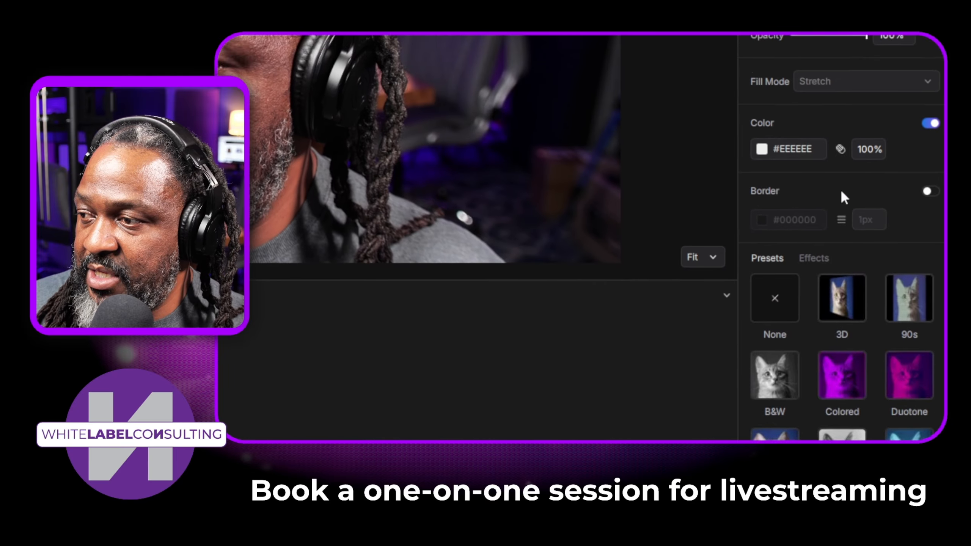
Step: Change the duplicated bar's fill color to a purple of about #A838AD
left_click(759, 232)
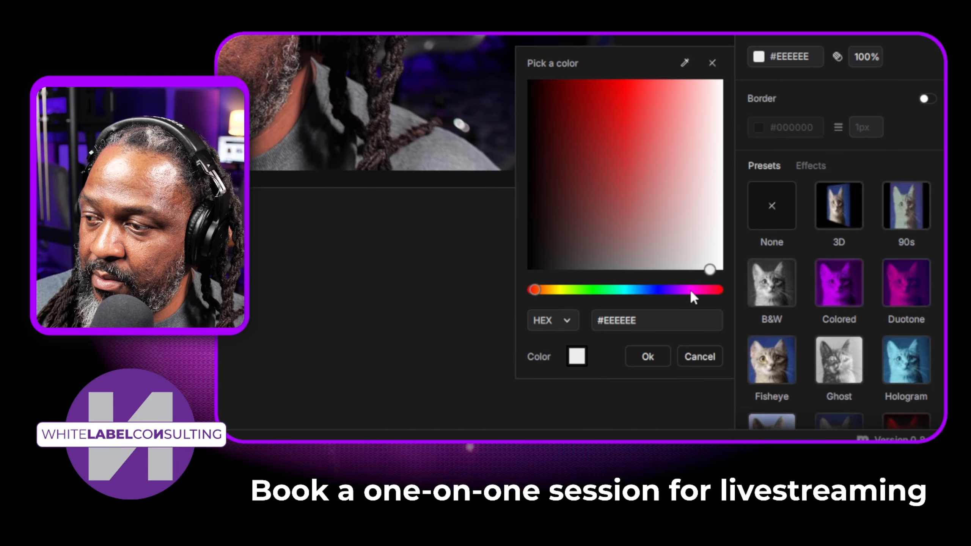
left_click_drag(690, 290, 684, 290)
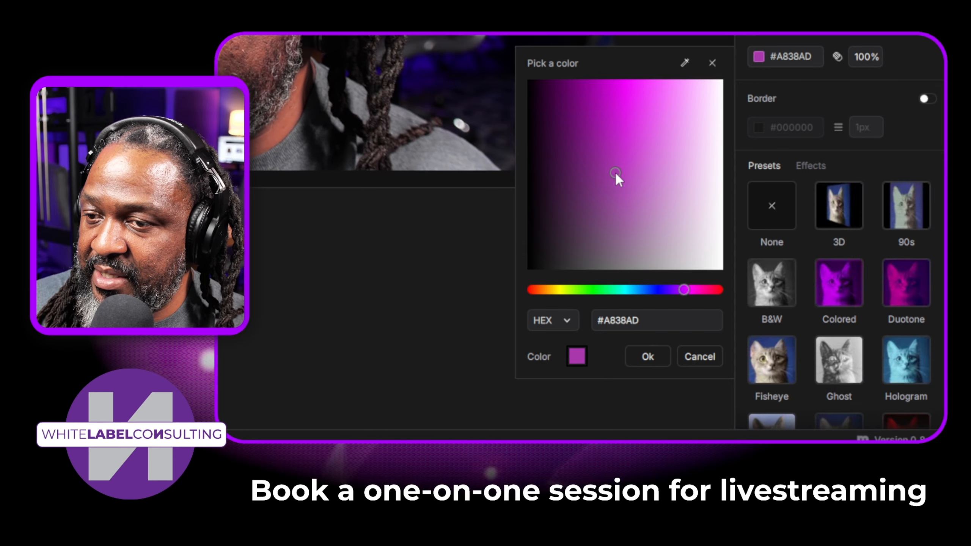
left_click_drag(615, 173, 615, 177)
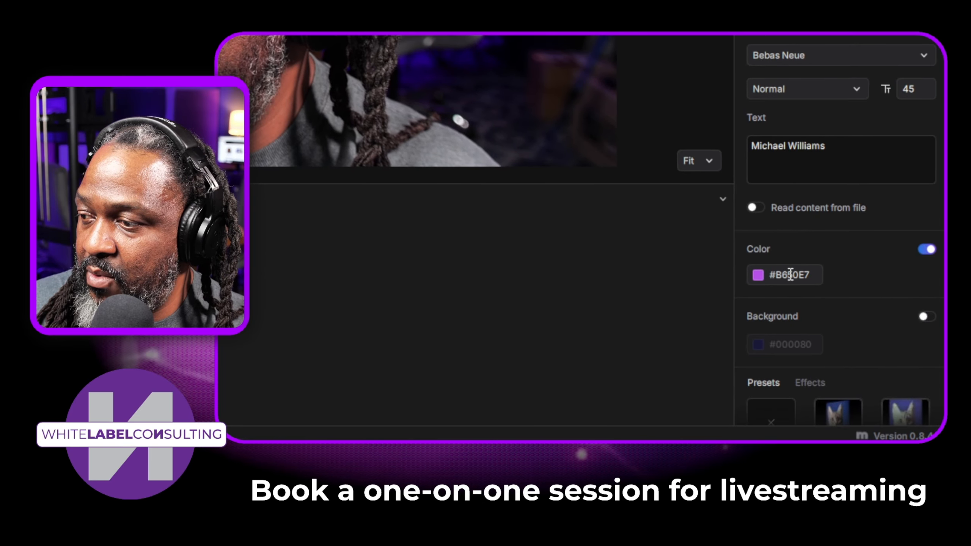
Step: Set the lower-third name text's color to white, #FFFFFF
left_click(755, 274)
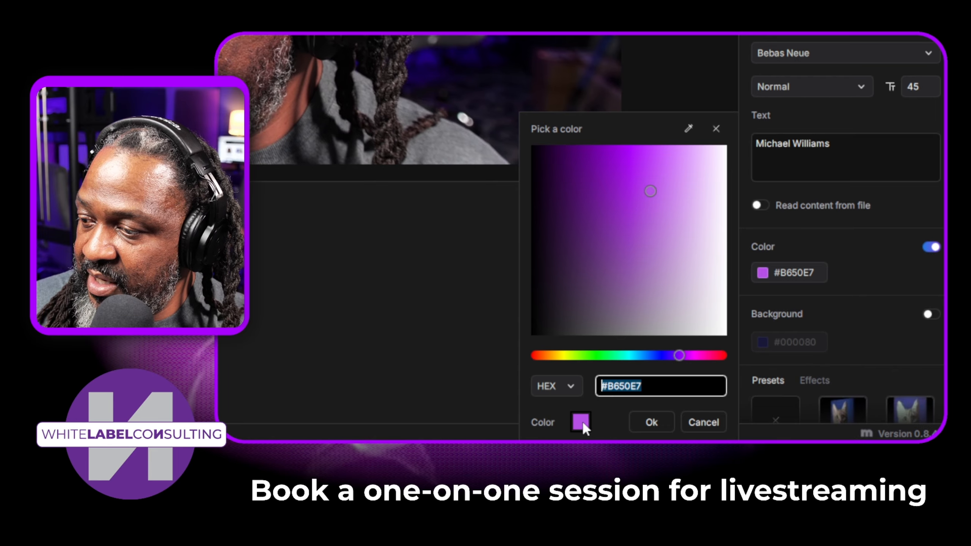
left_click(613, 403)
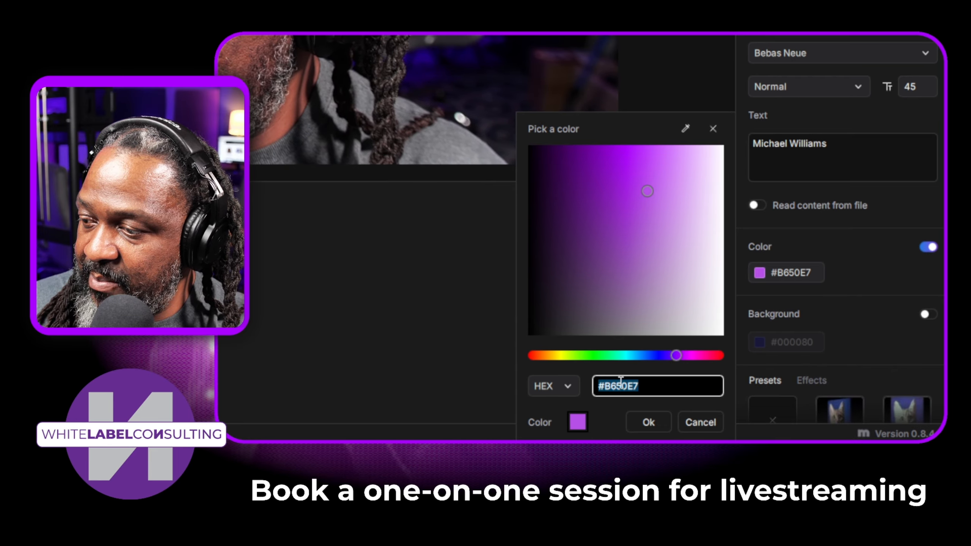
key("BackSpace")
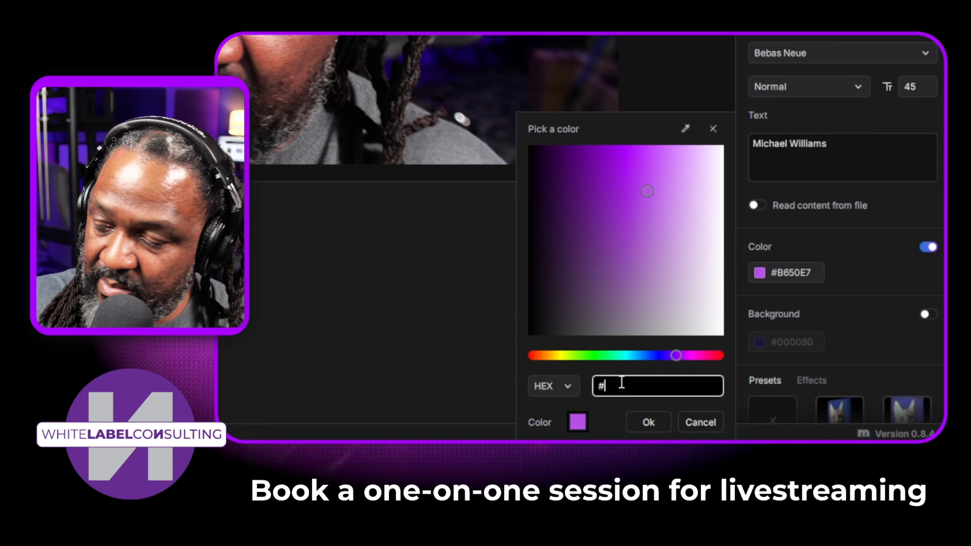
type("#FFF")
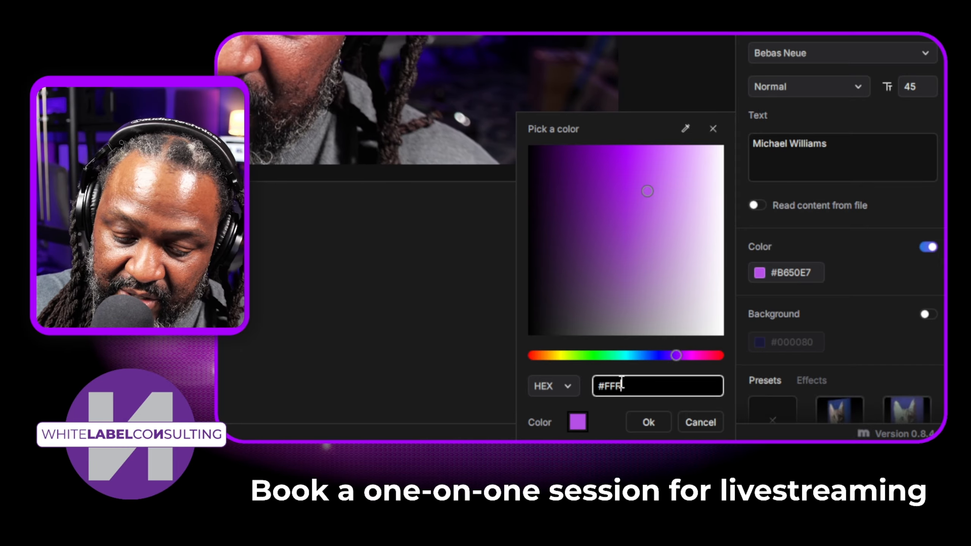
type("FFF")
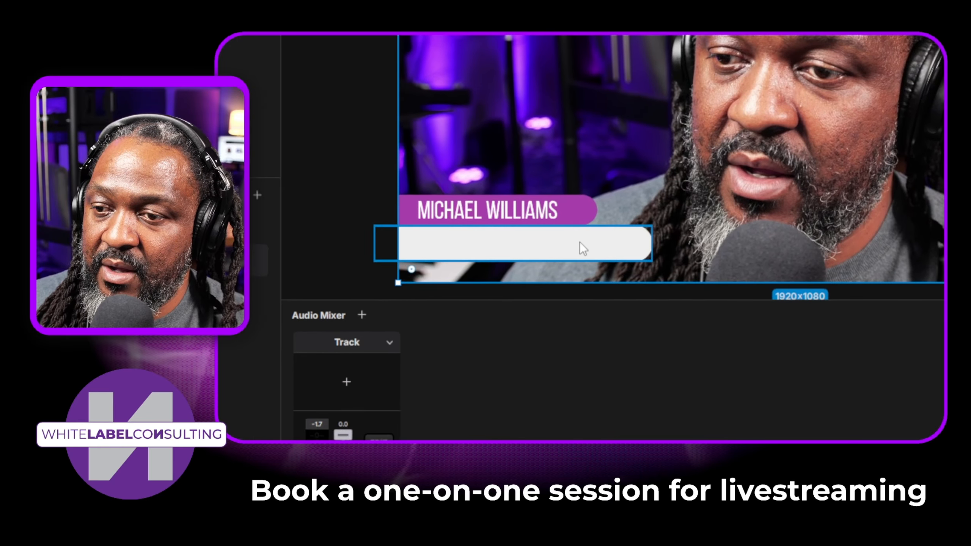
Step: Duplicate the white name text and place the copy above the purple bar
left_click(546, 208)
right_click(546, 202)
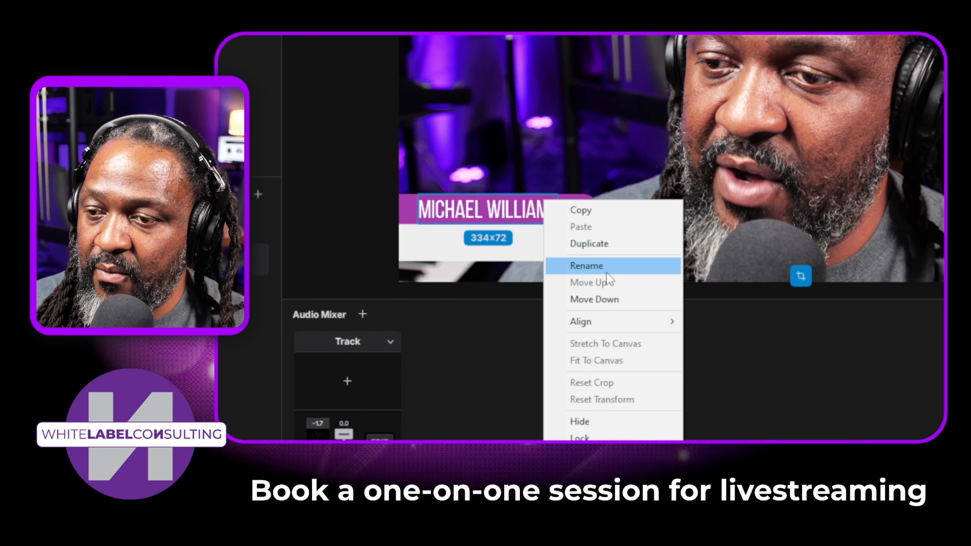
left_click(626, 247)
left_click_drag(504, 211, 561, 135)
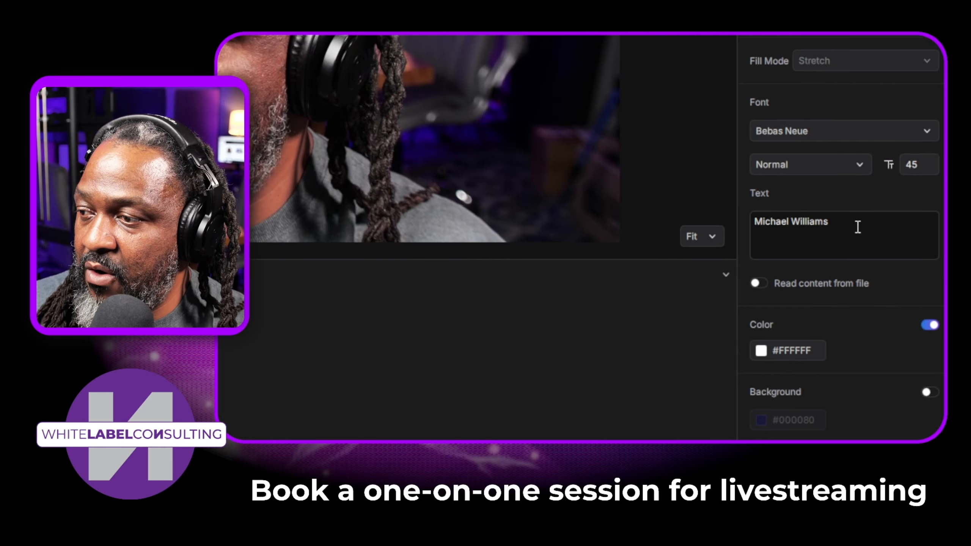
Step: Replace the copied text's content with "White Label Consulting"
left_click_drag(857, 225, 667, 223)
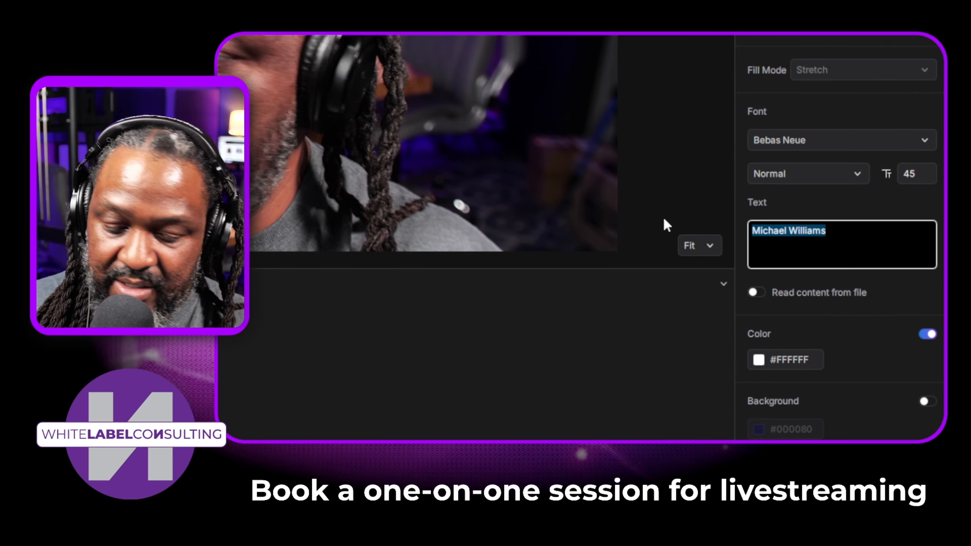
key("BackSpace")
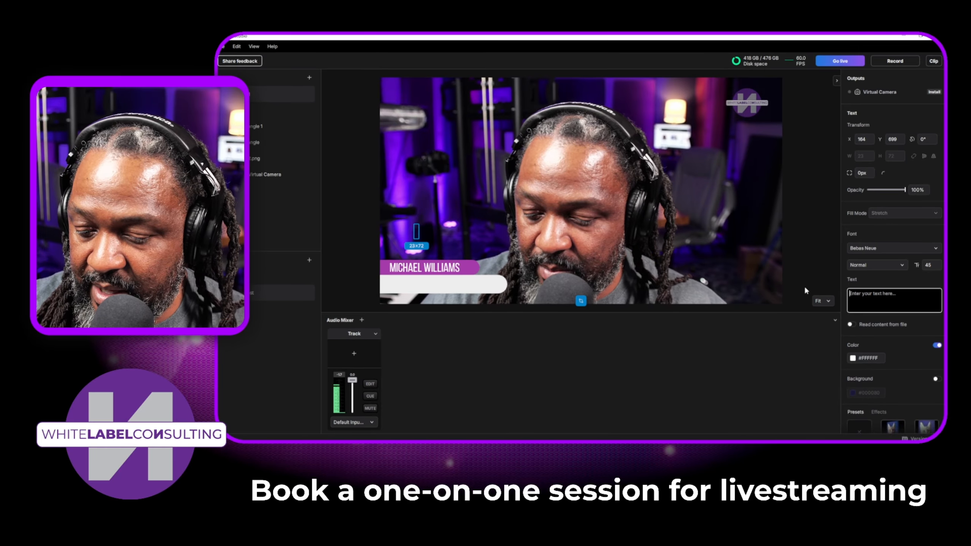
type("Whi")
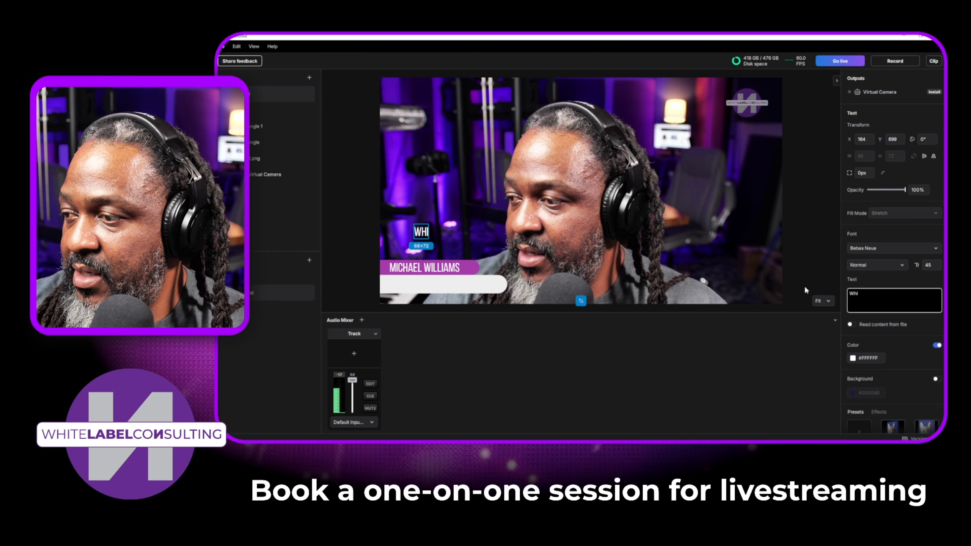
type("te Label ")
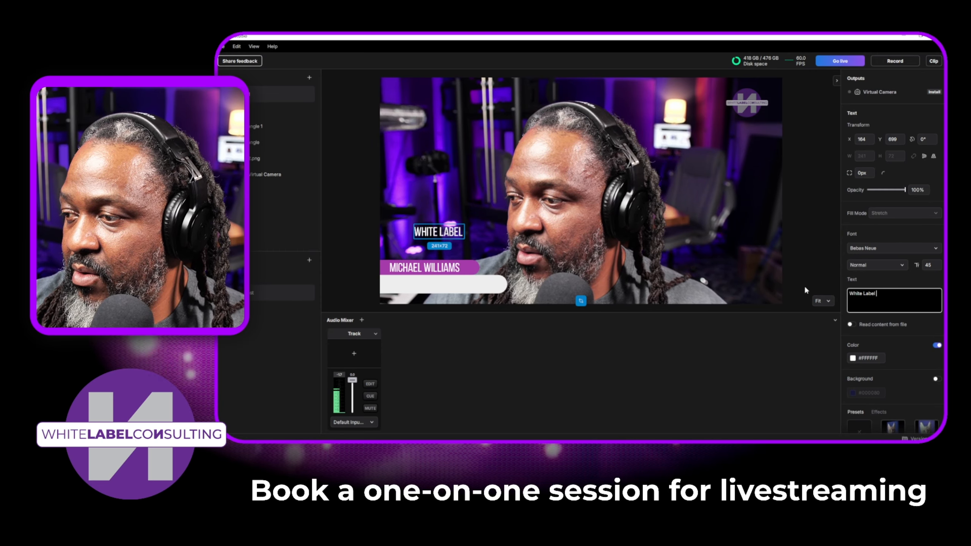
type("Consulting")
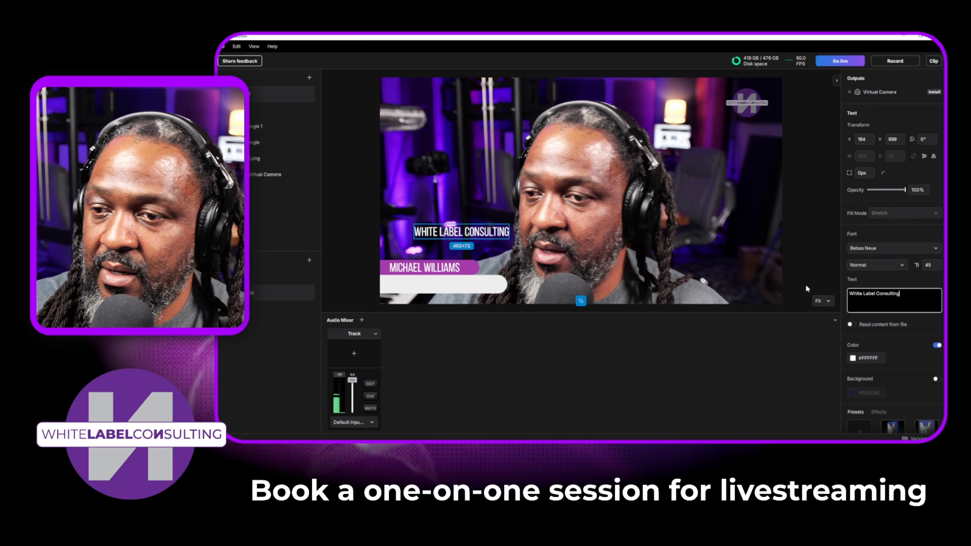
Step: Color the White Label Consulting text by sampling the upper bar's purple, and place it on the white bar at about X 47, Y 950
left_click(852, 359)
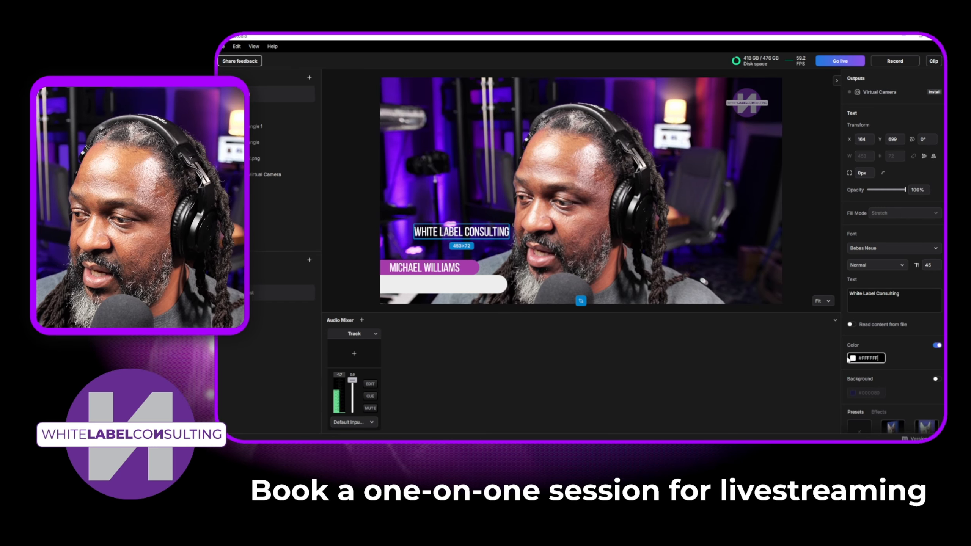
left_click(853, 358)
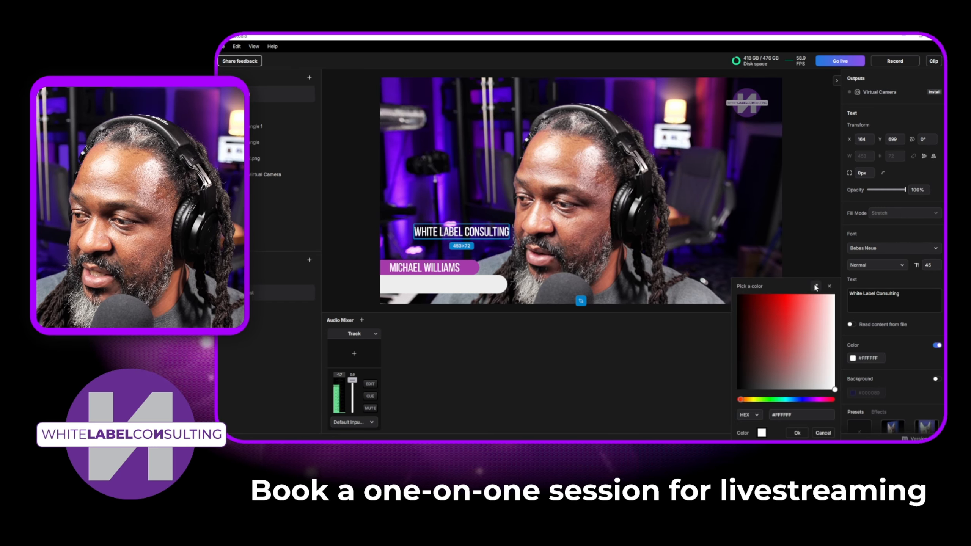
left_click(470, 269)
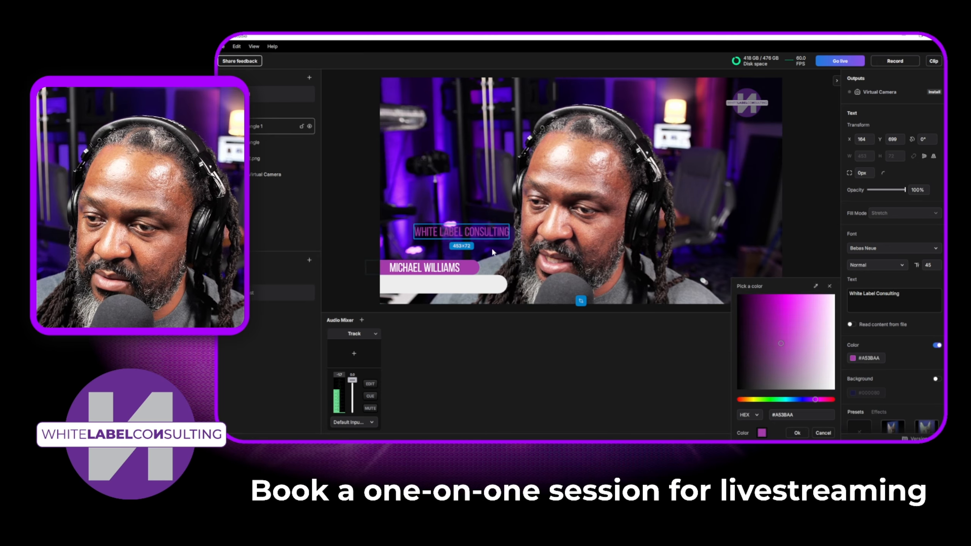
left_click_drag(489, 232, 466, 289)
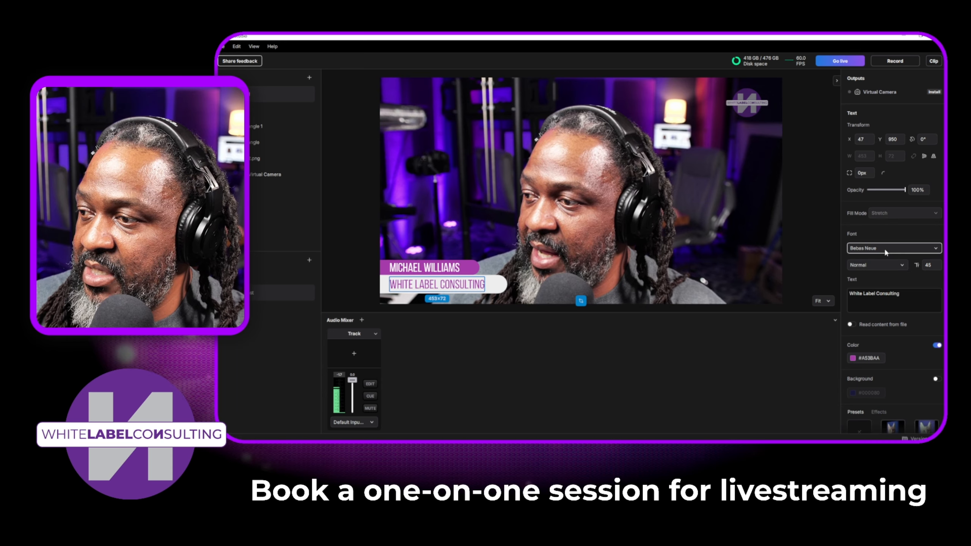
Step: Set the White Label Consulting text's font weight to Bold
left_click(875, 266)
left_click(870, 317)
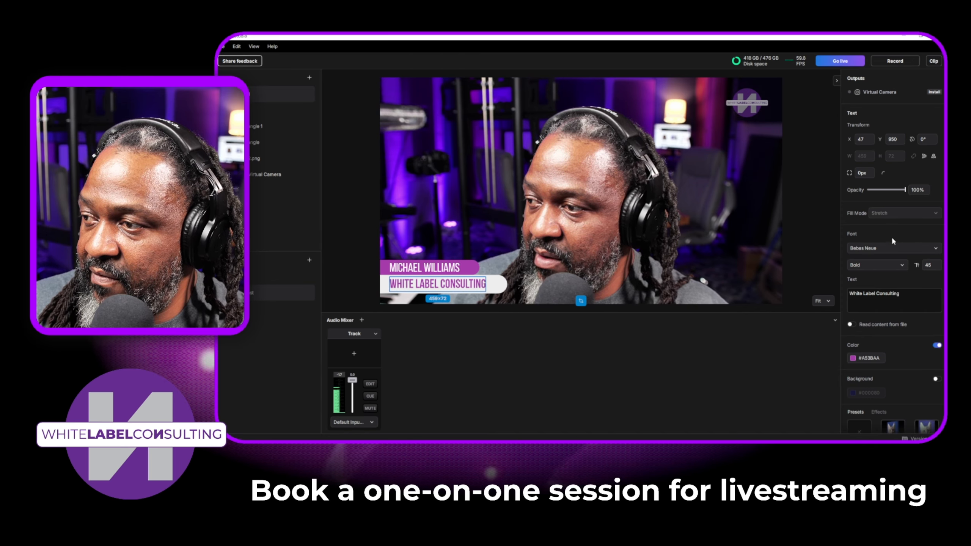
scroll(894, 234, "down", 2)
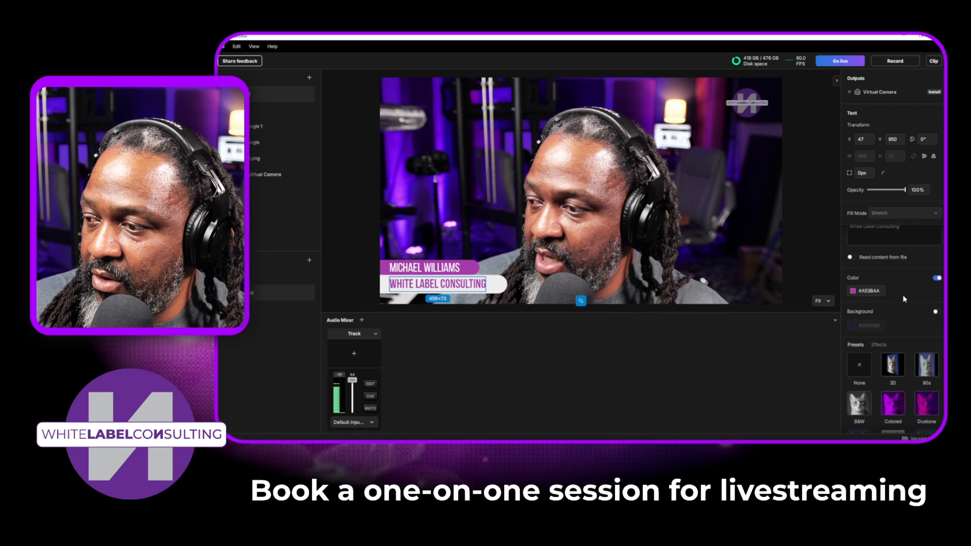
scroll(899, 301, "down", 1)
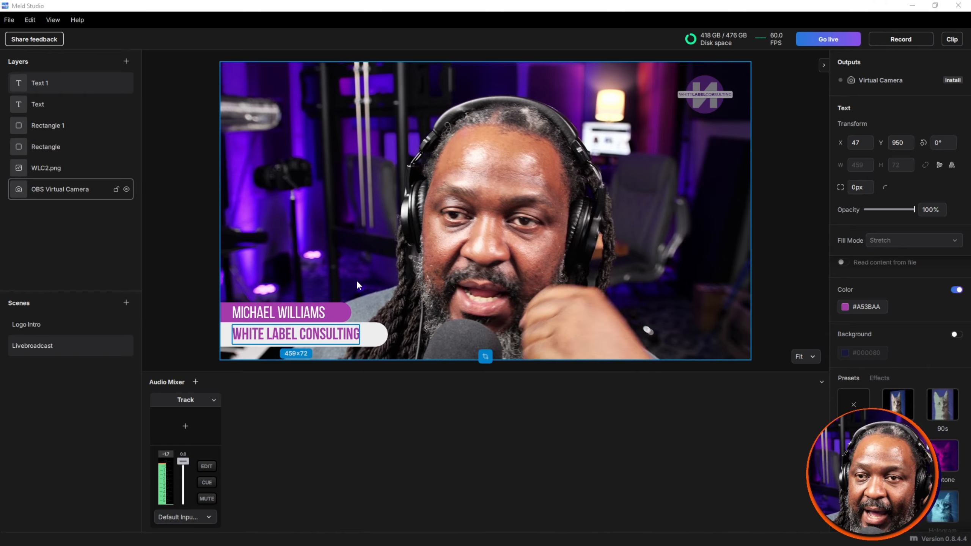
left_click(52, 20)
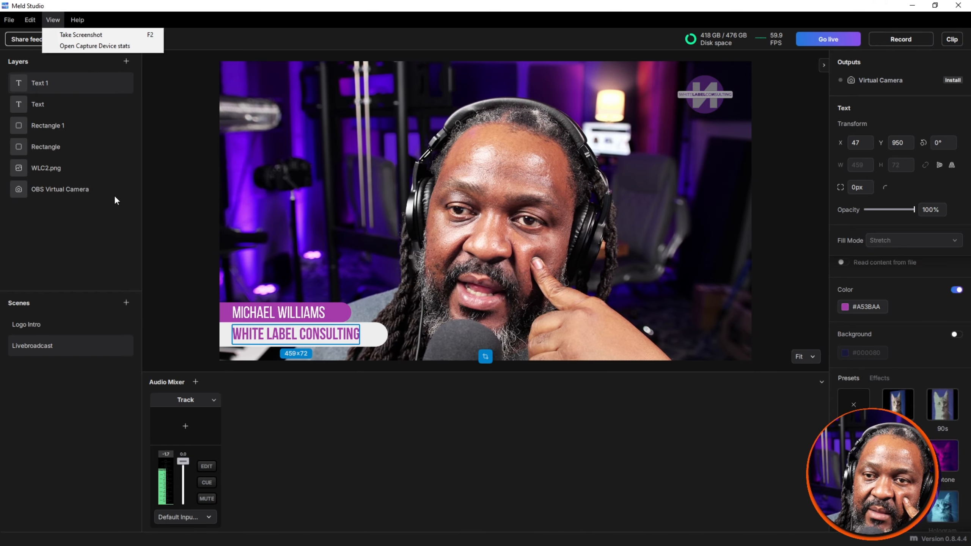
left_click(82, 220)
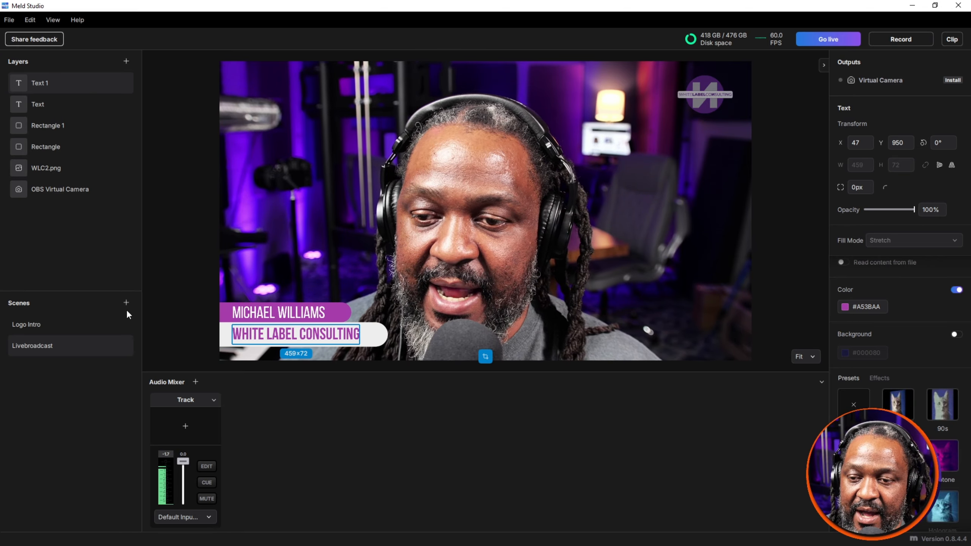
Step: Add a new scene and rename it "Screen Capture"
left_click(128, 303)
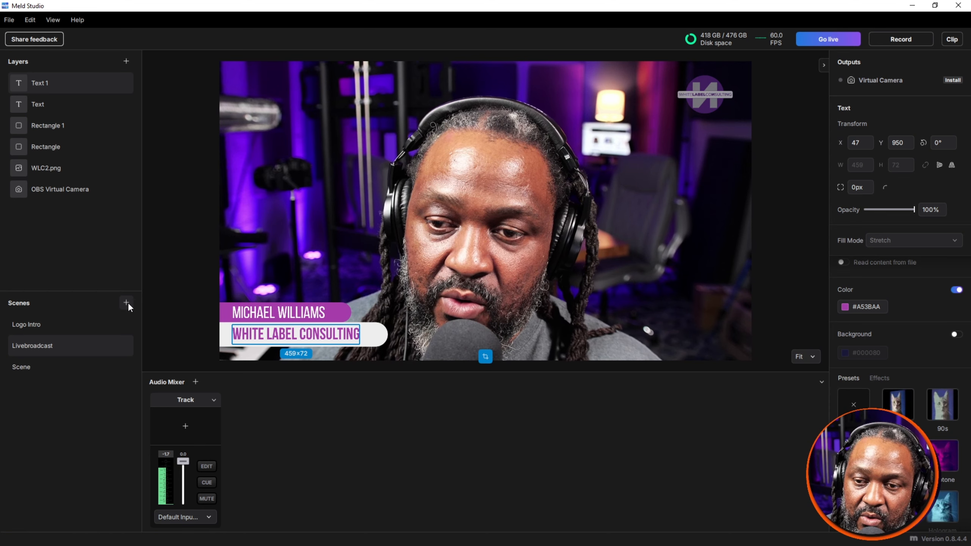
left_click(39, 368)
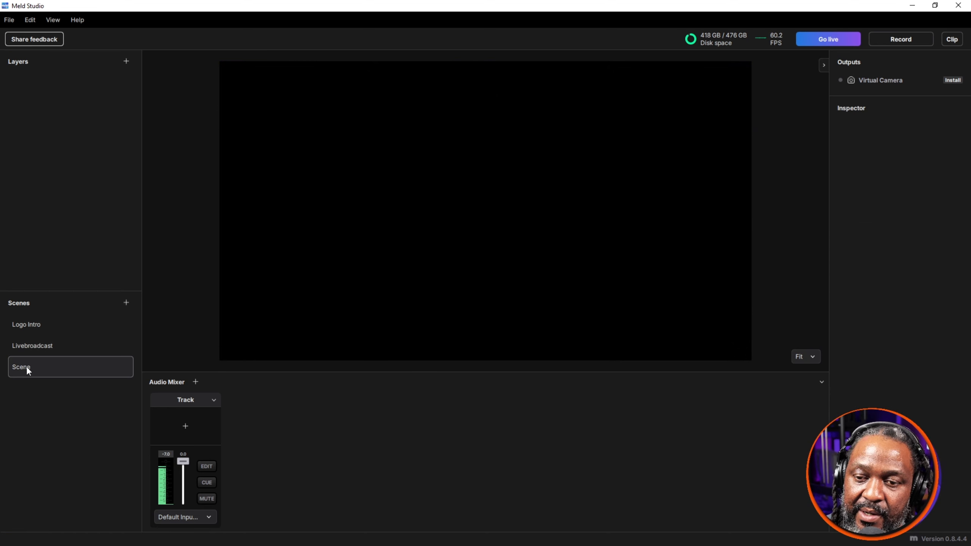
right_click(27, 366)
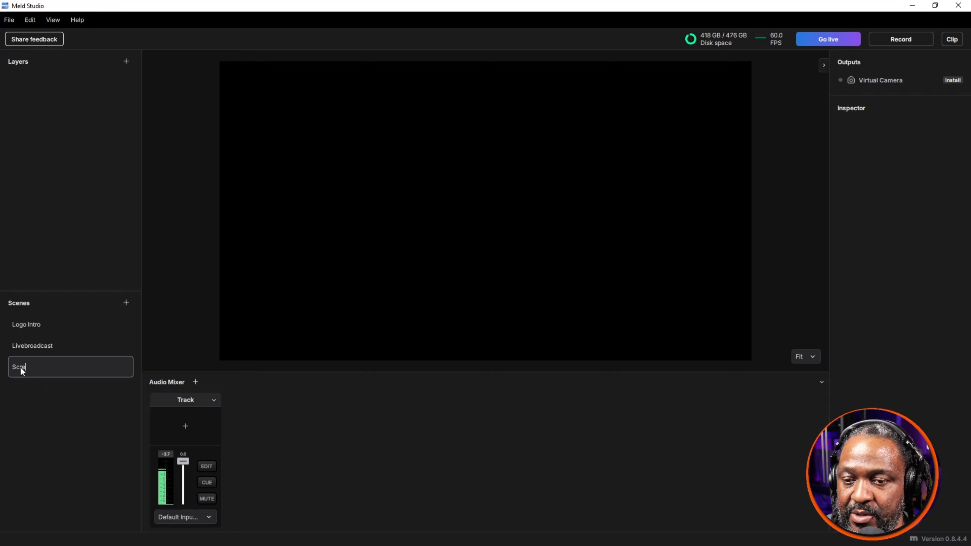
type("ture")
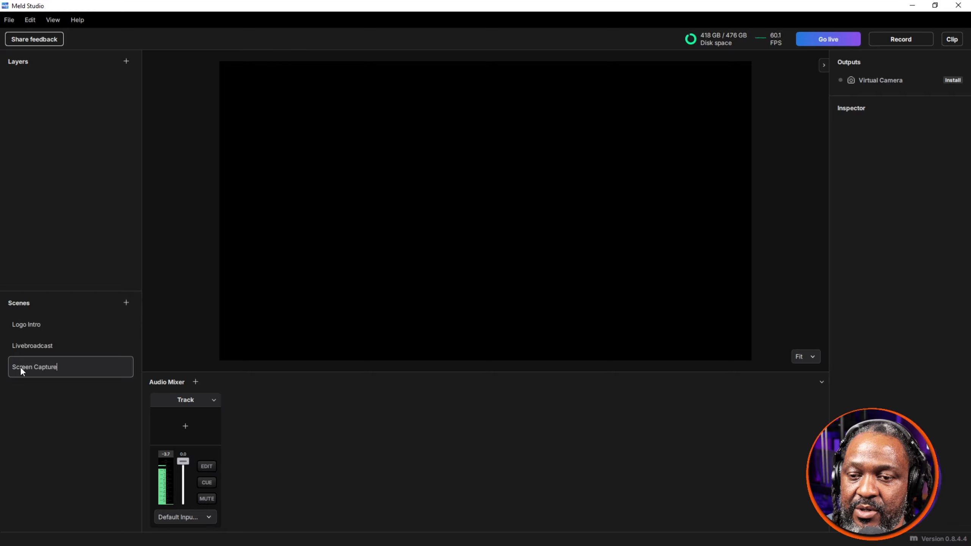
key("Return")
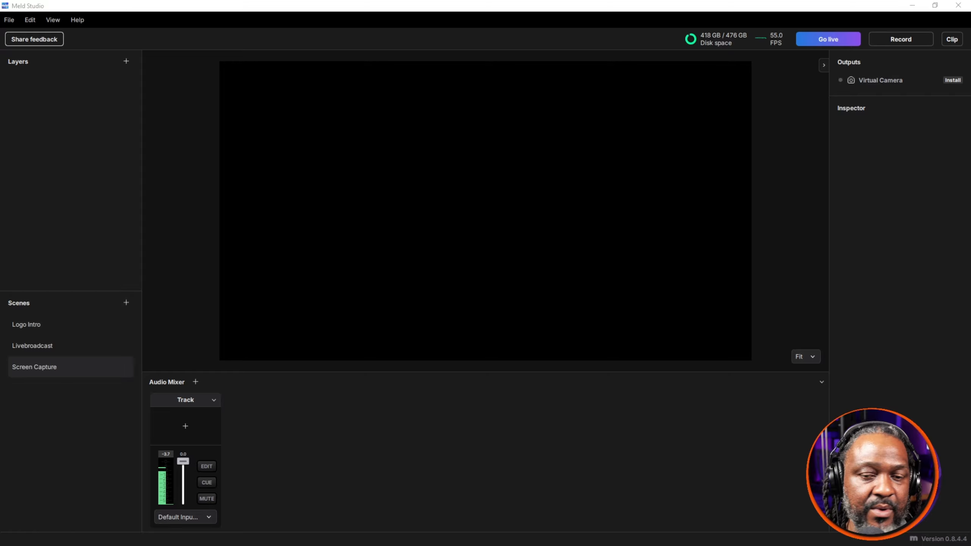
Step: Add a display capture layer to the Screen Capture scene that captures the DELL P2317H monitor
left_click(128, 65)
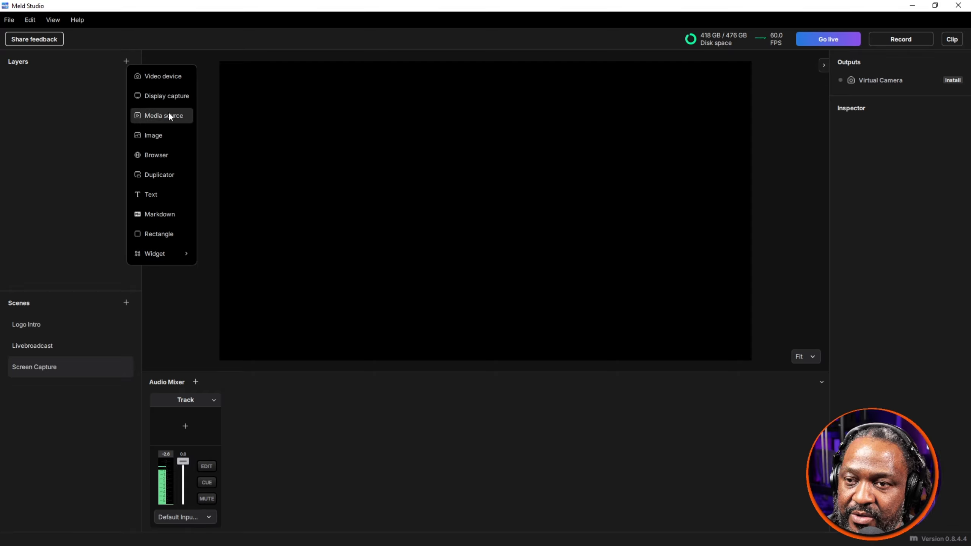
left_click(173, 95)
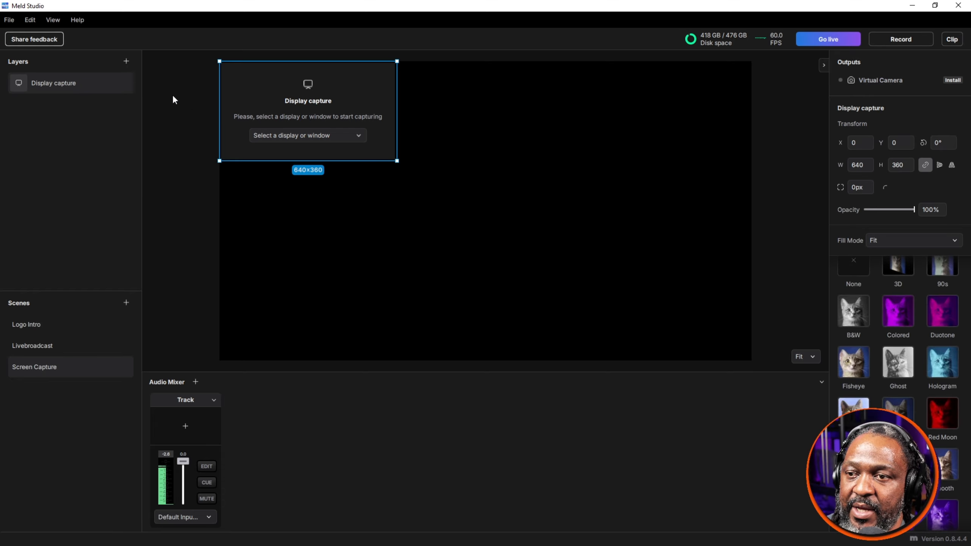
left_click(351, 135)
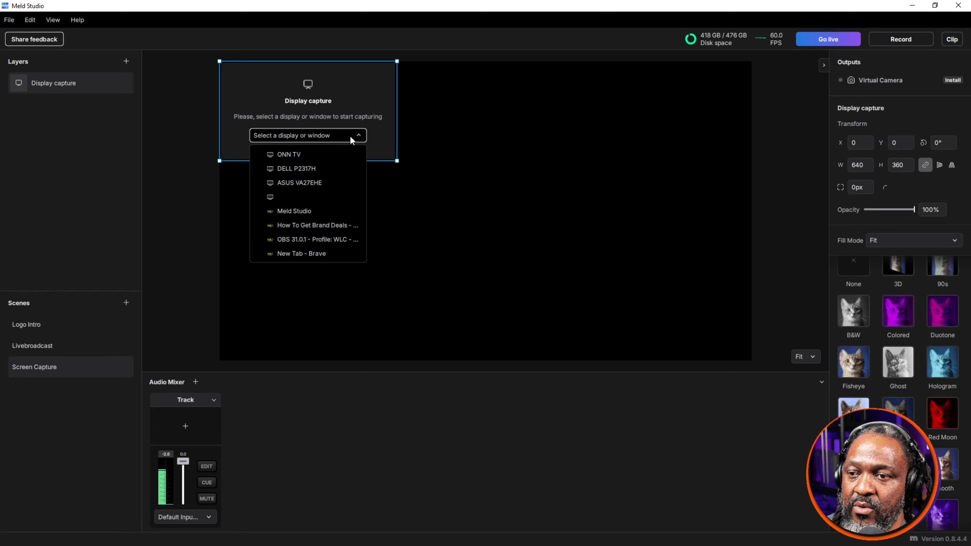
left_click(339, 171)
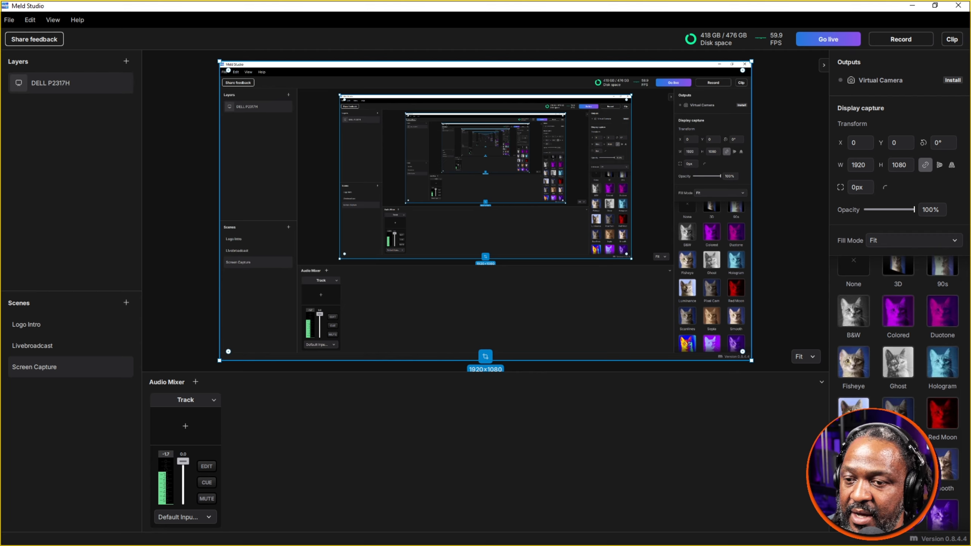
Step: Delete the DELL P2317H display capture layer from the Screen Capture scene
right_click(19, 87)
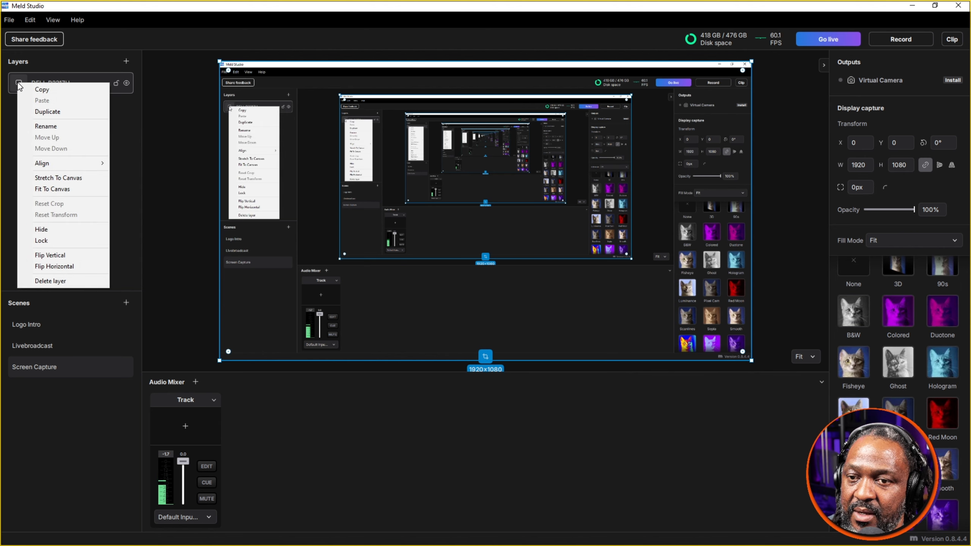
left_click(80, 82)
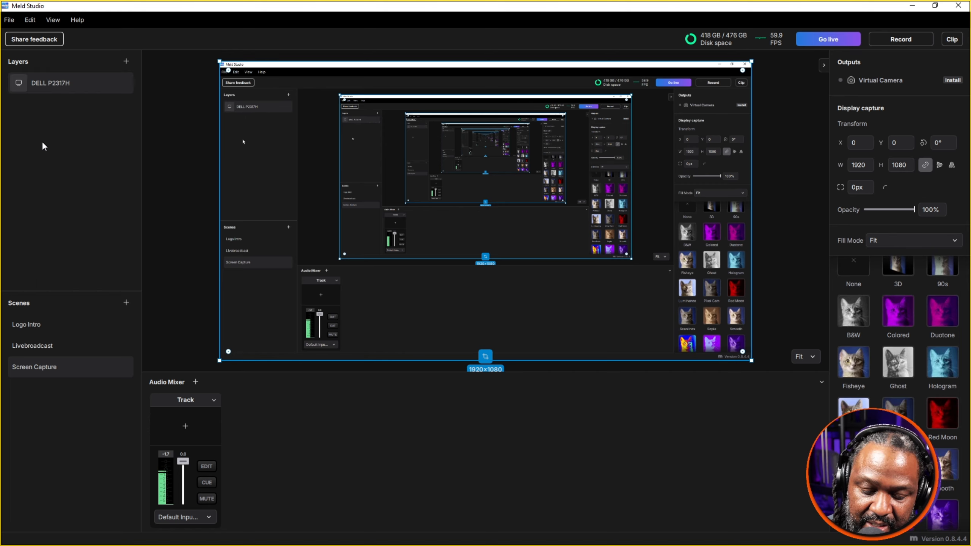
key("Delete")
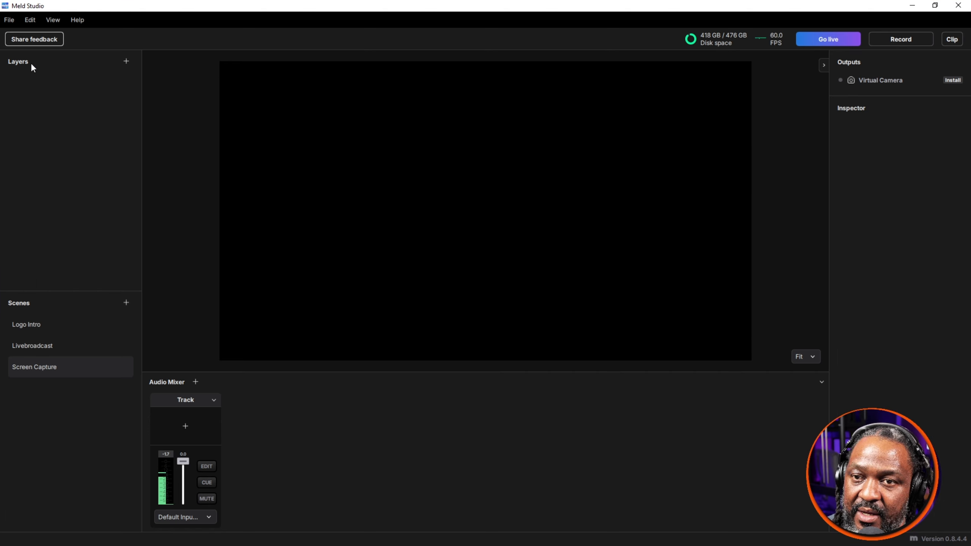
Step: Add a display capture layer that captures the "How To Get Brand Deals" browser window
left_click(126, 63)
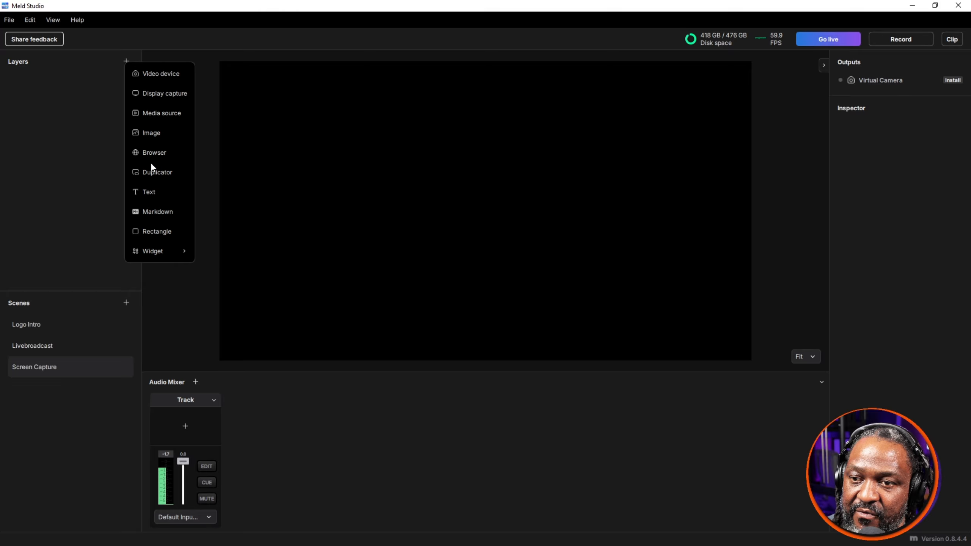
left_click(161, 98)
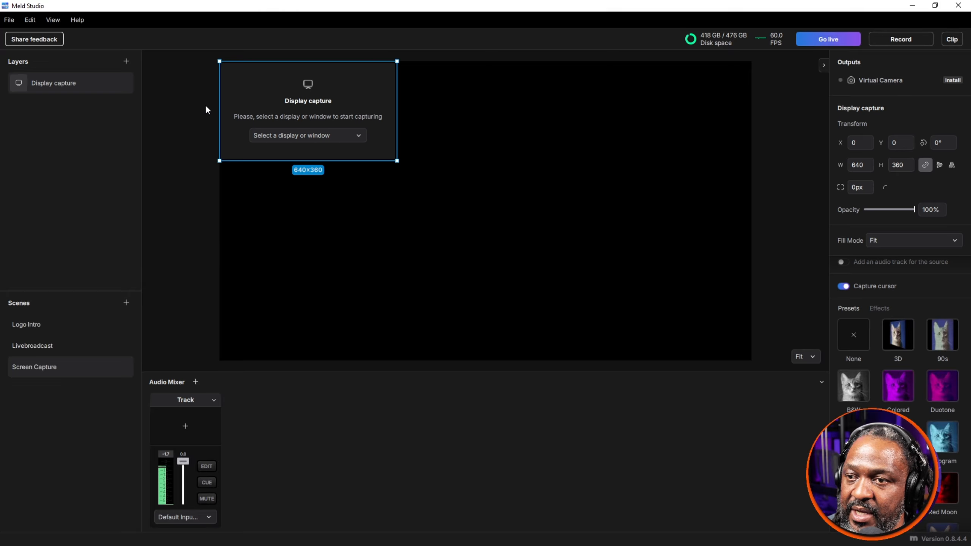
left_click(332, 139)
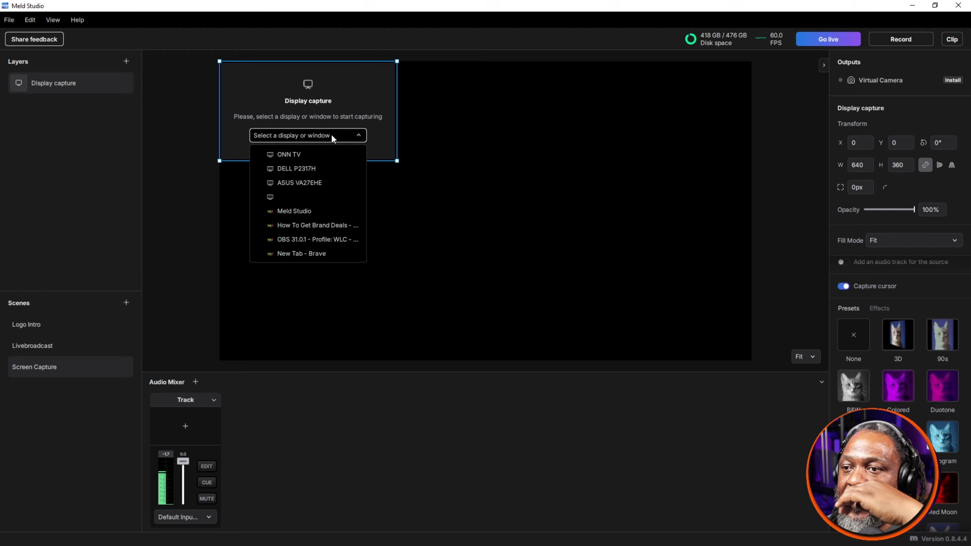
left_click(321, 228)
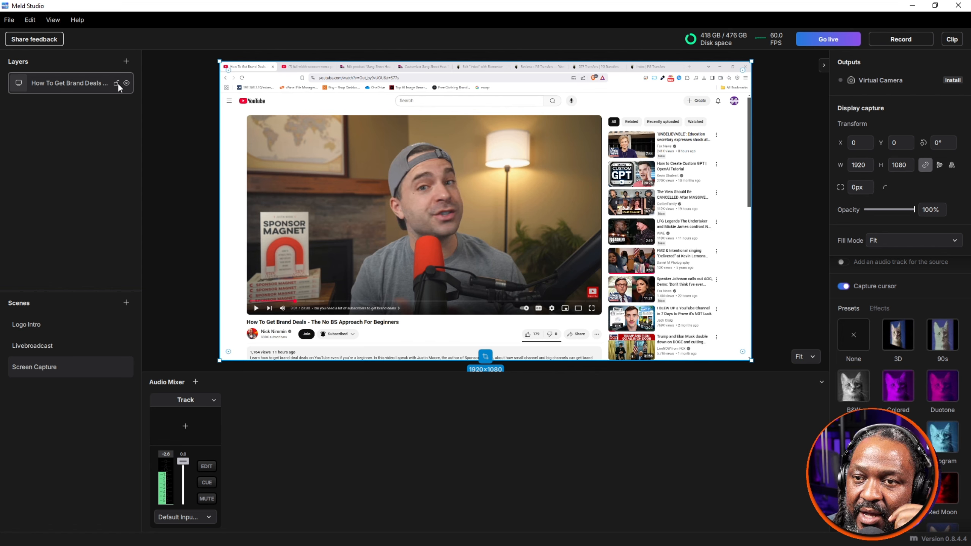
Step: Hide the captured browser window layer and show it again
left_click(127, 84)
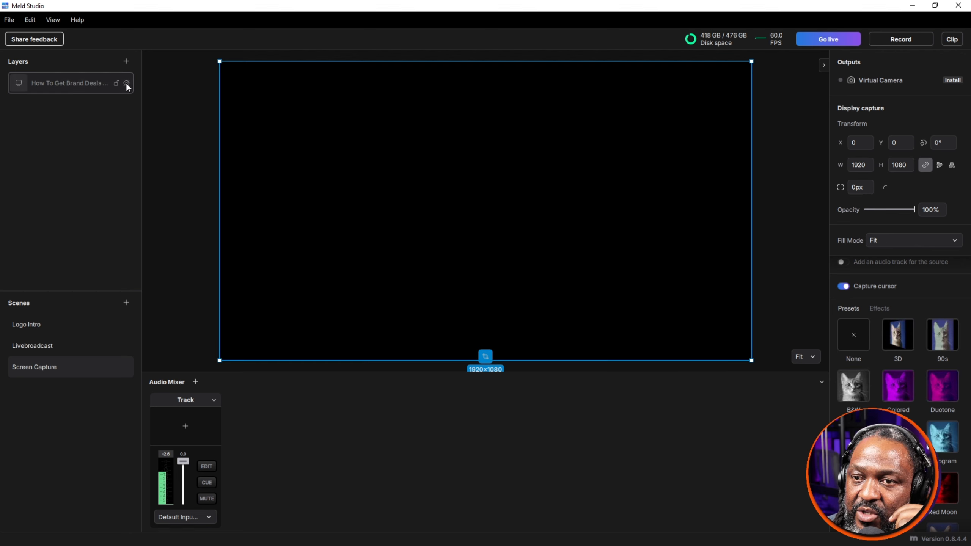
left_click(127, 83)
right_click(405, 165)
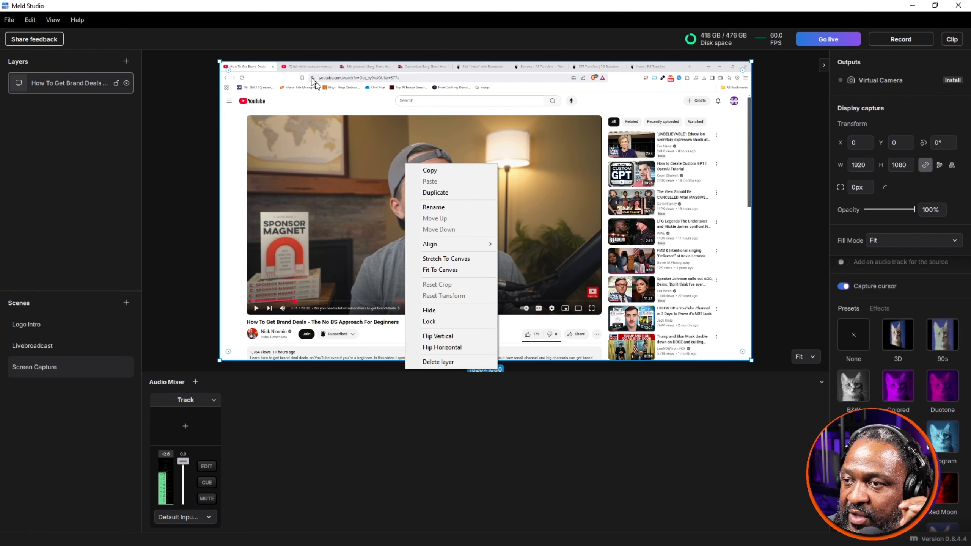
key("Escape")
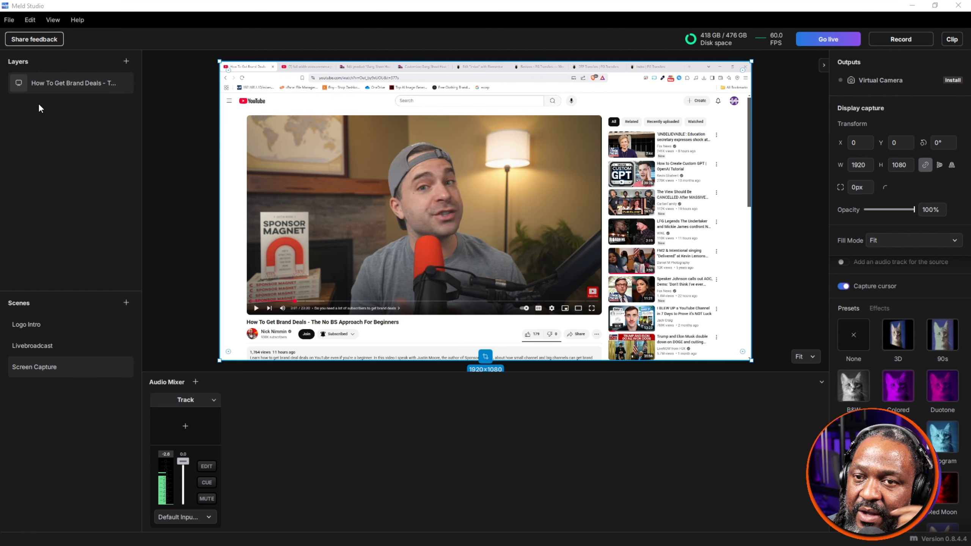
Step: Add a video device layer using OBS Virtual Camera above the captured browser window
left_click(126, 61)
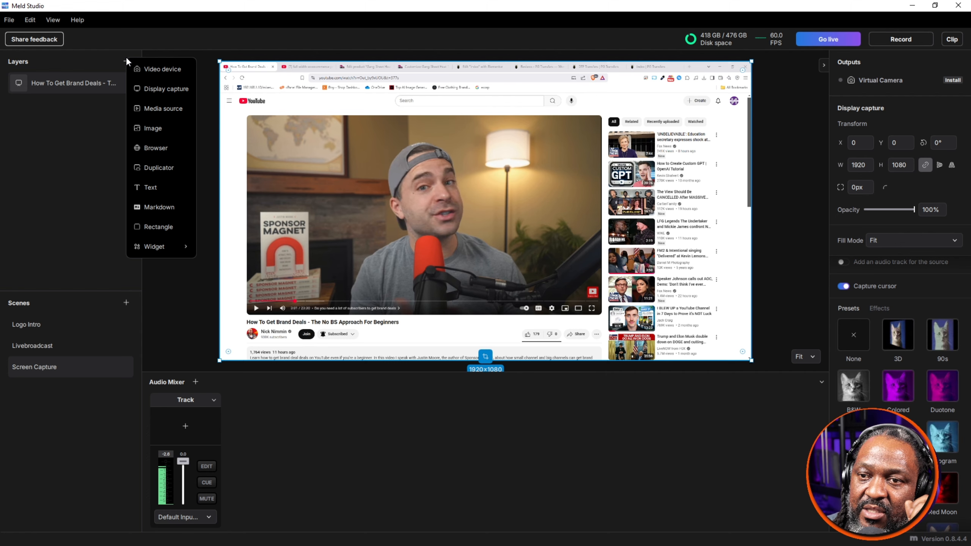
left_click(157, 69)
left_click(347, 137)
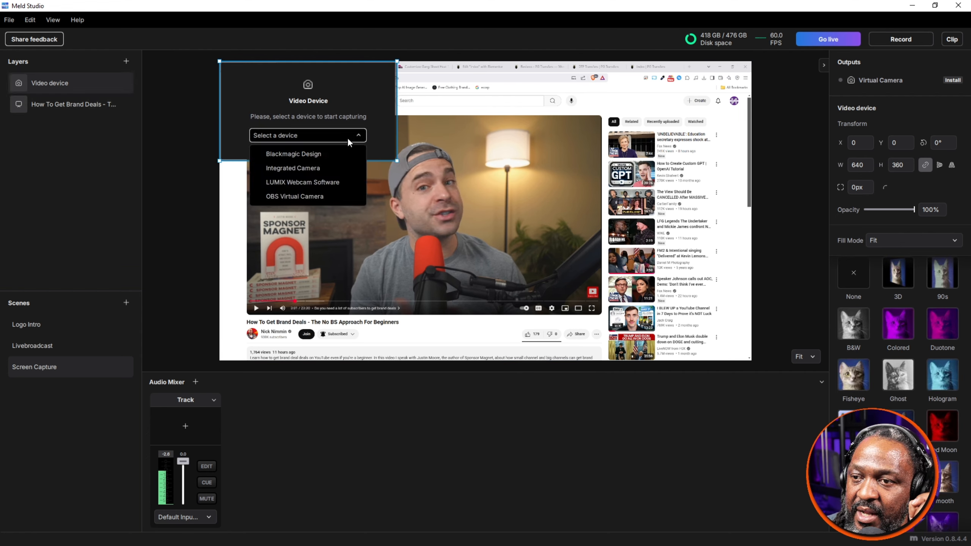
left_click(328, 195)
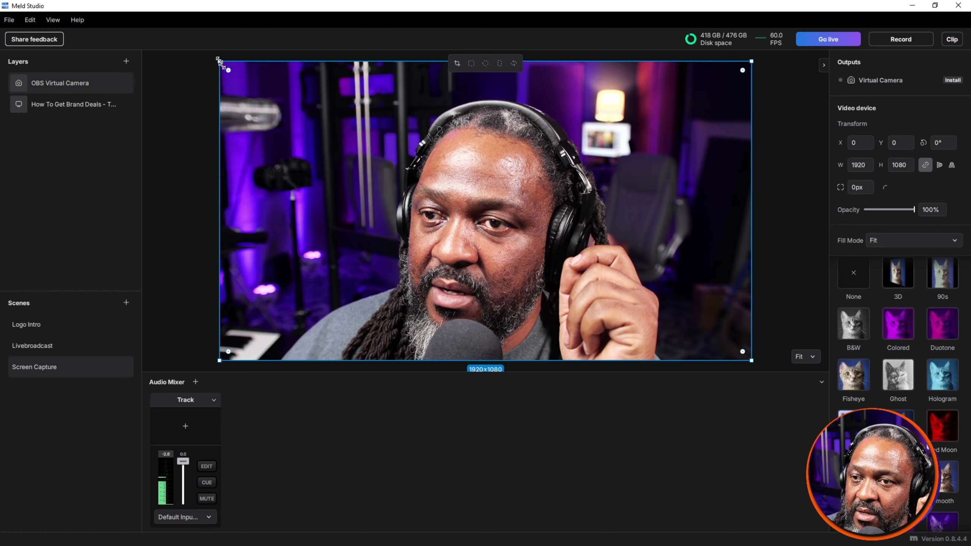
Step: Shrink the camera layer to about 424 × 238 with a 215 px corner radius over the page's video suggestions, and show its individual corner radii
left_click_drag(219, 61, 613, 313)
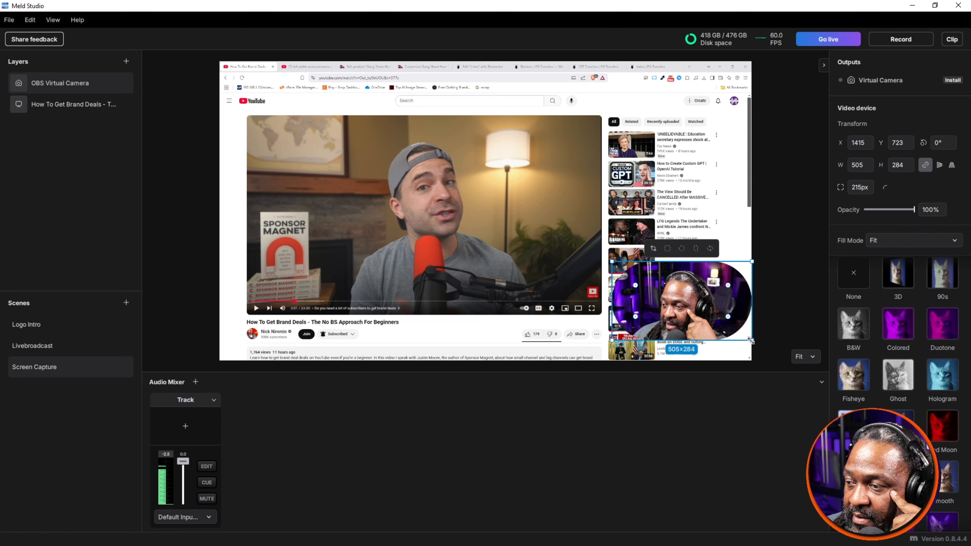
left_click_drag(752, 340, 687, 319)
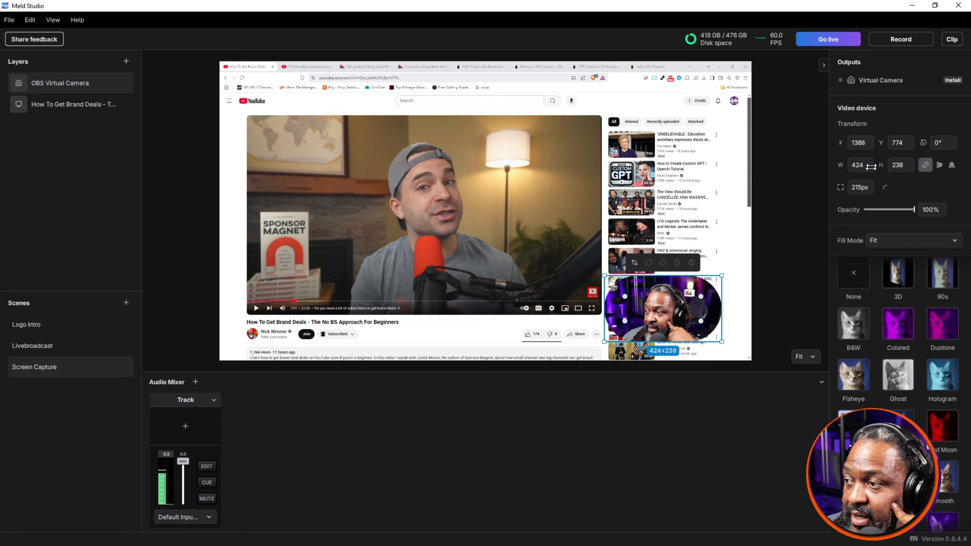
left_click(884, 187)
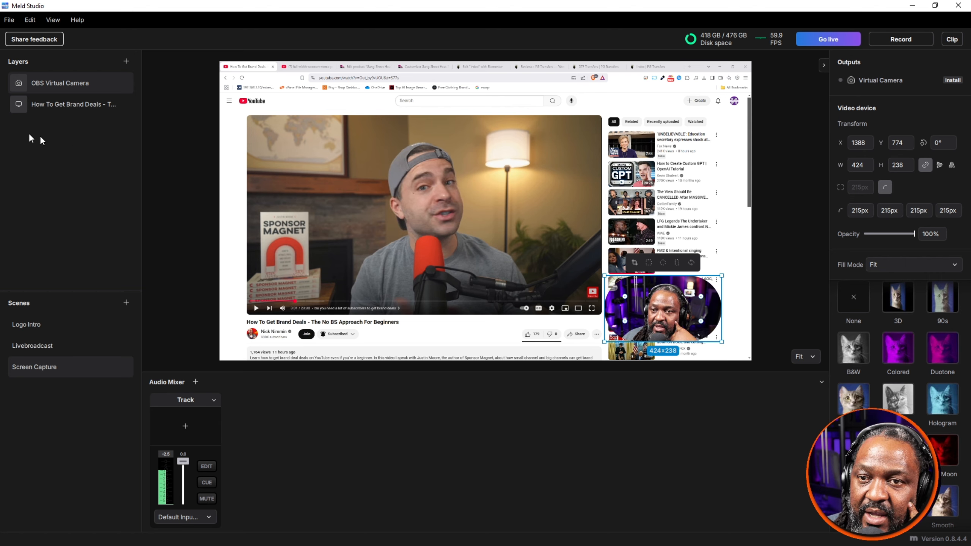
Step: Nudge the camera layer to about X 1386, Y 779 and keep it selected
right_click(49, 83)
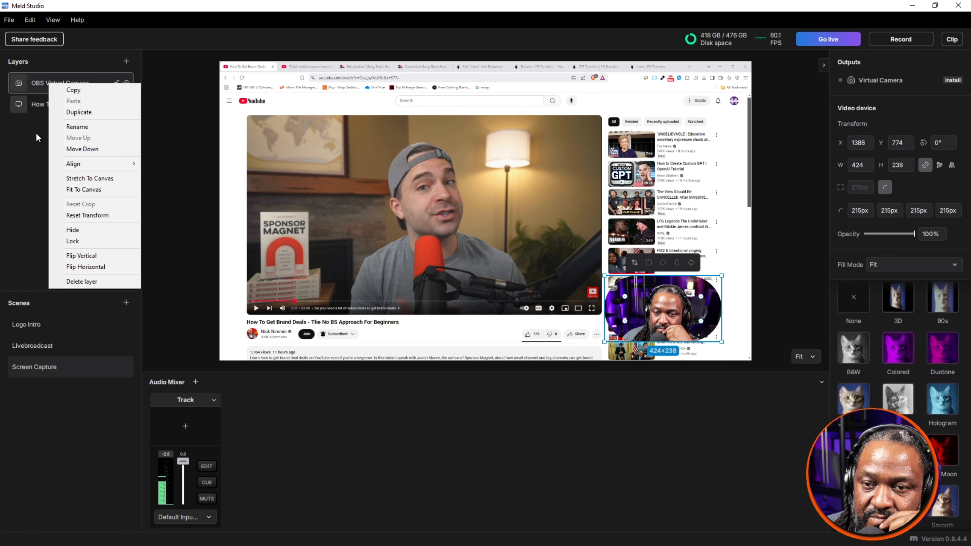
left_click(28, 174)
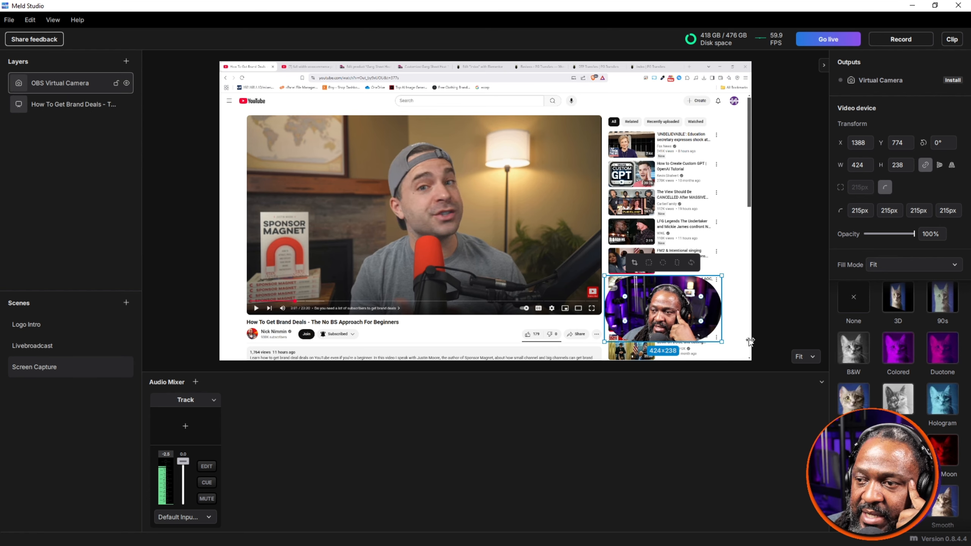
left_click_drag(662, 317, 661, 320)
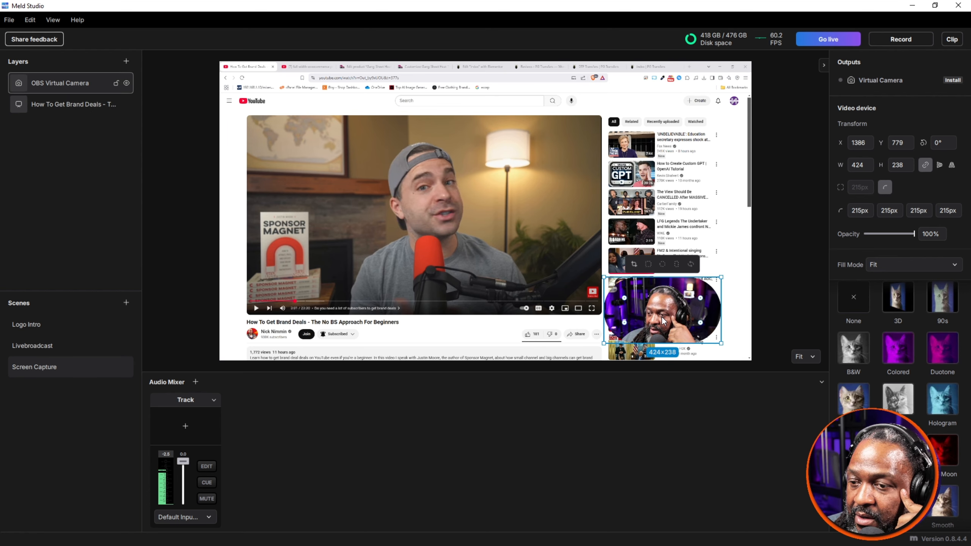
left_click(76, 102)
left_click(79, 85)
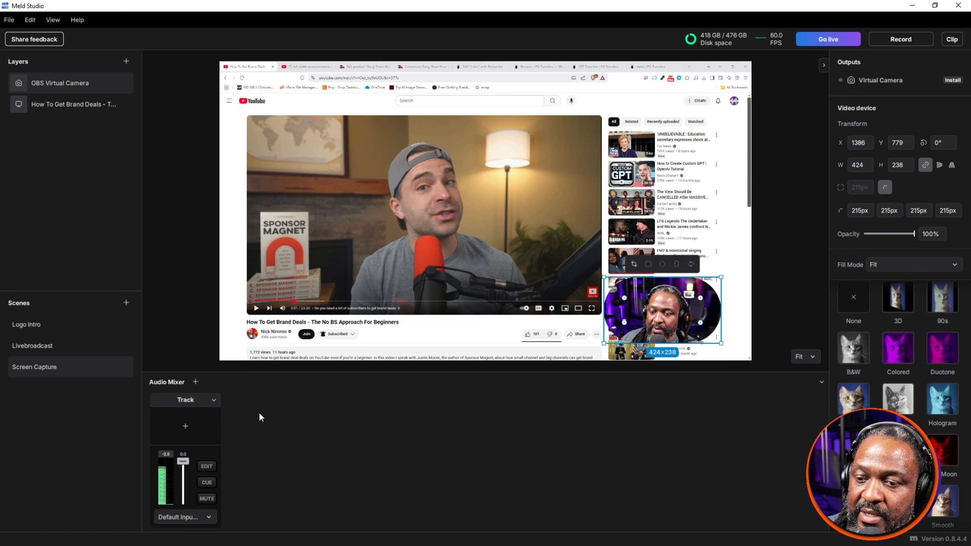
Step: Add a second audio track to the mixer and set the original track's source to the conhost process source
left_click(195, 382)
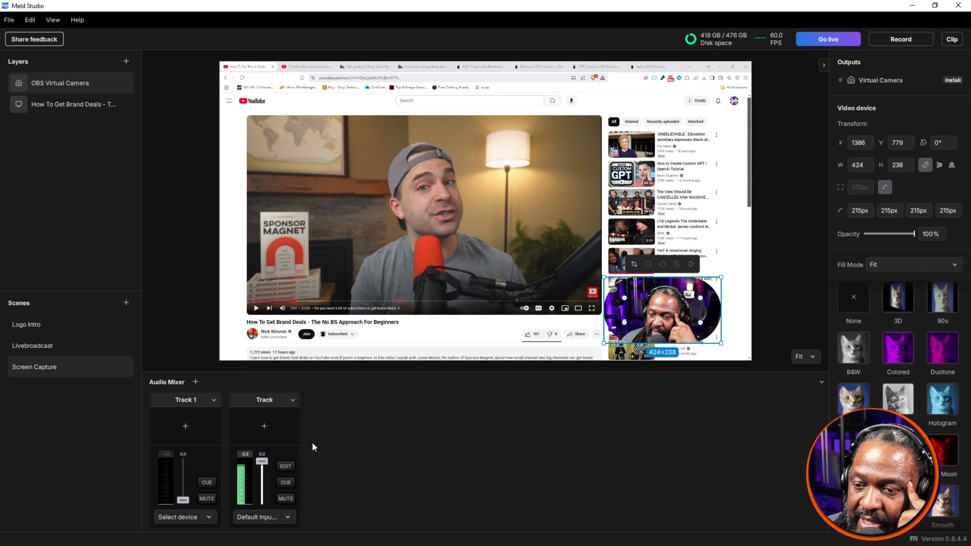
left_click(268, 517)
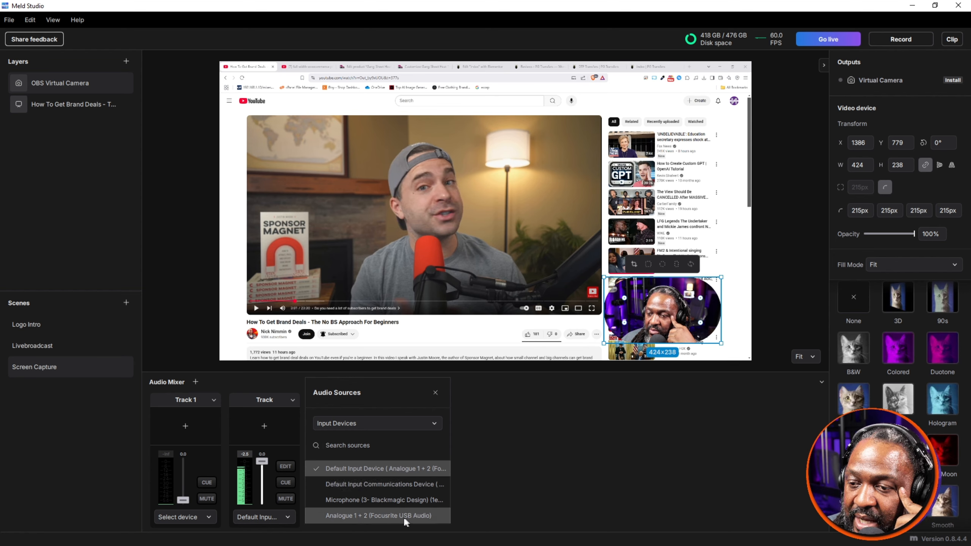
left_click(400, 419)
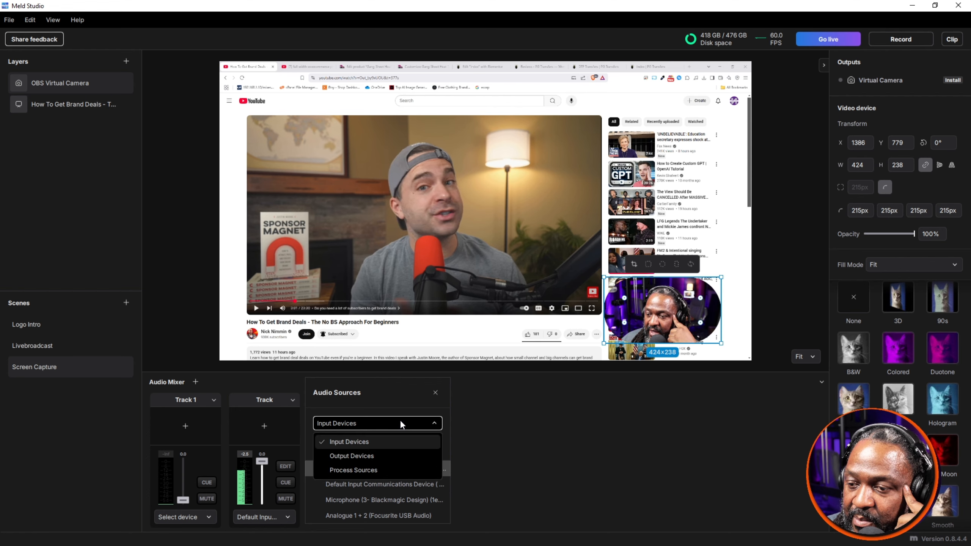
left_click(374, 469)
left_click(350, 471)
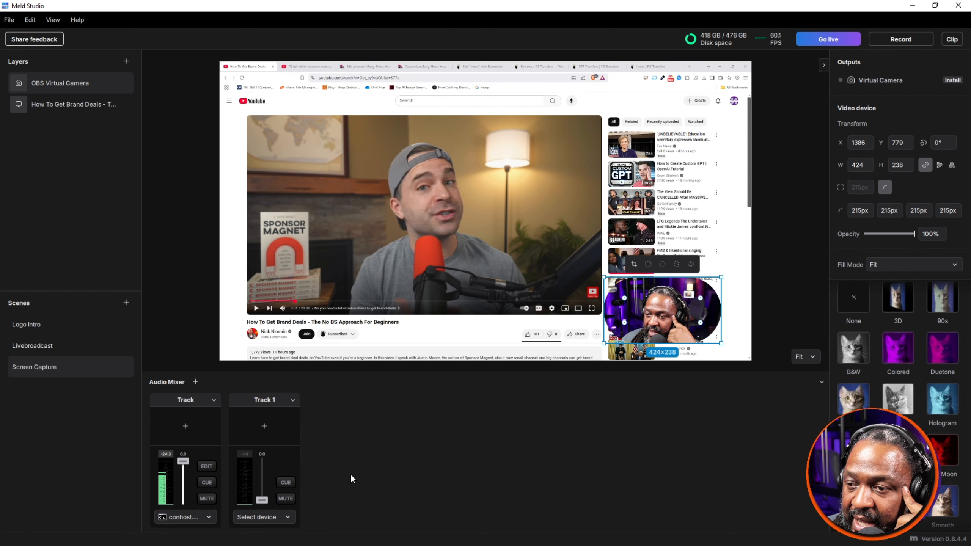
Step: Browse the process sources for Track 1, and set its audio source to Default Output Device
left_click(264, 516)
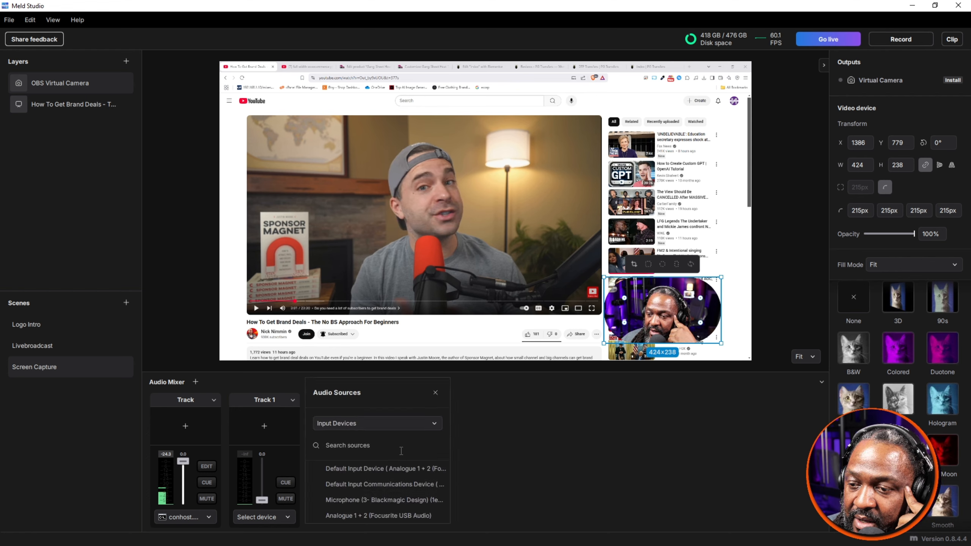
left_click(392, 422)
left_click(367, 469)
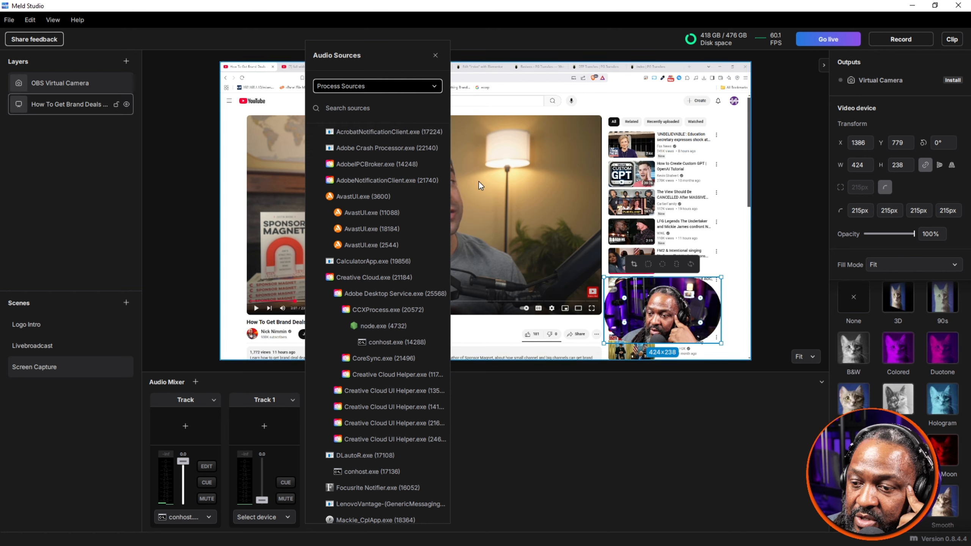
left_click(397, 85)
left_click(373, 116)
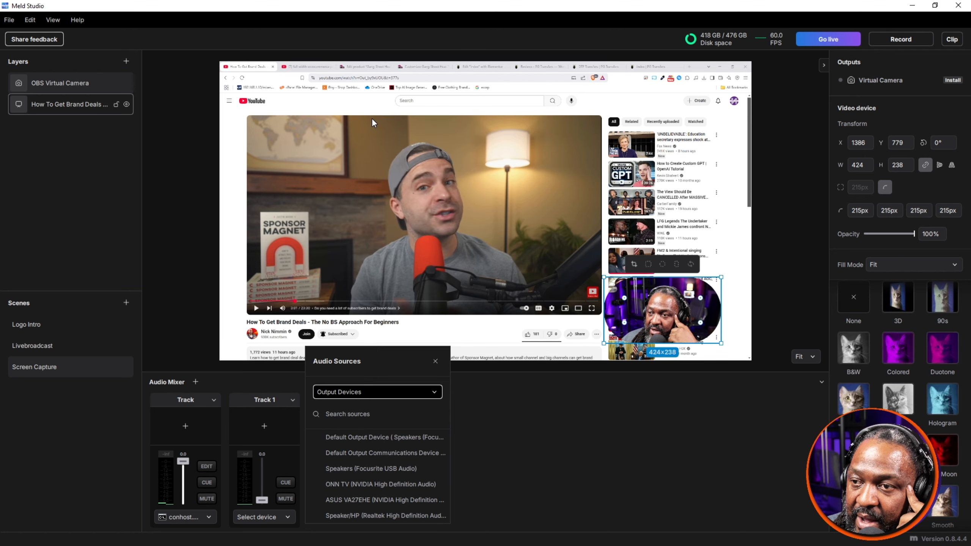
left_click(411, 437)
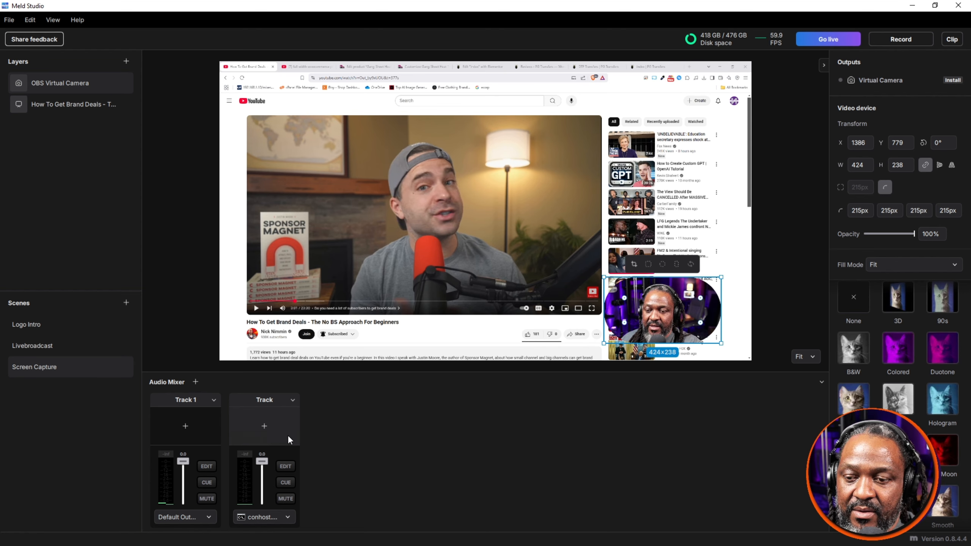
Step: Set Track 1's audio source to Default Input Device (Analogue 1 + 2)
left_click(193, 517)
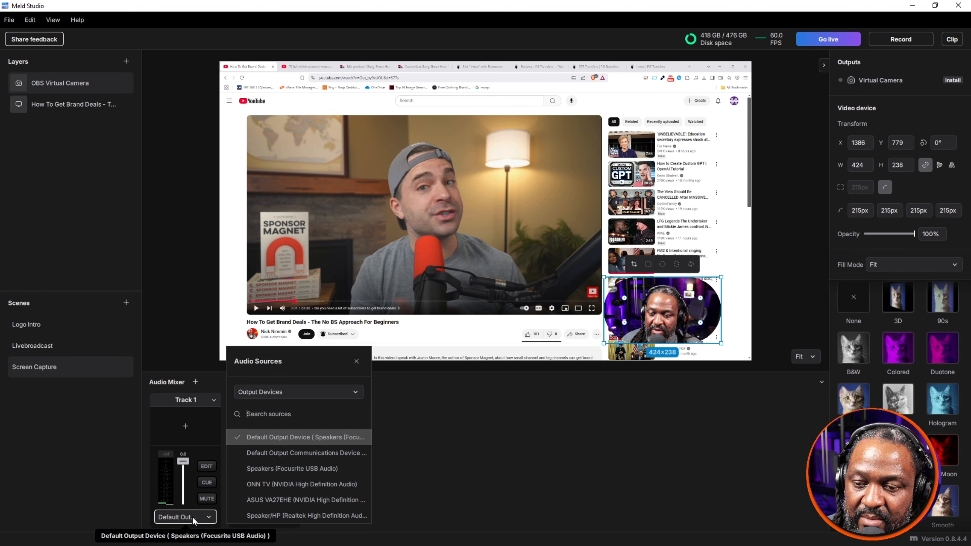
left_click(285, 389)
left_click(275, 411)
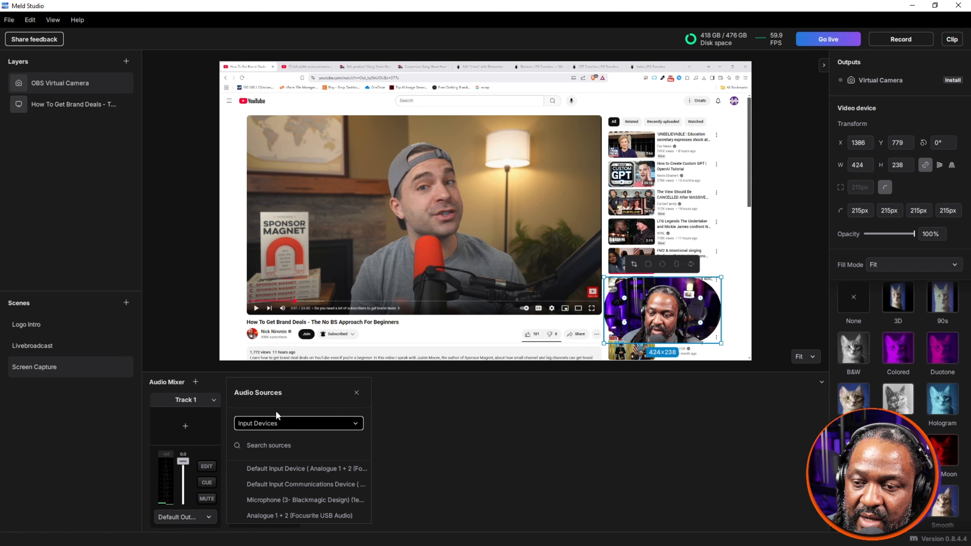
left_click(281, 464)
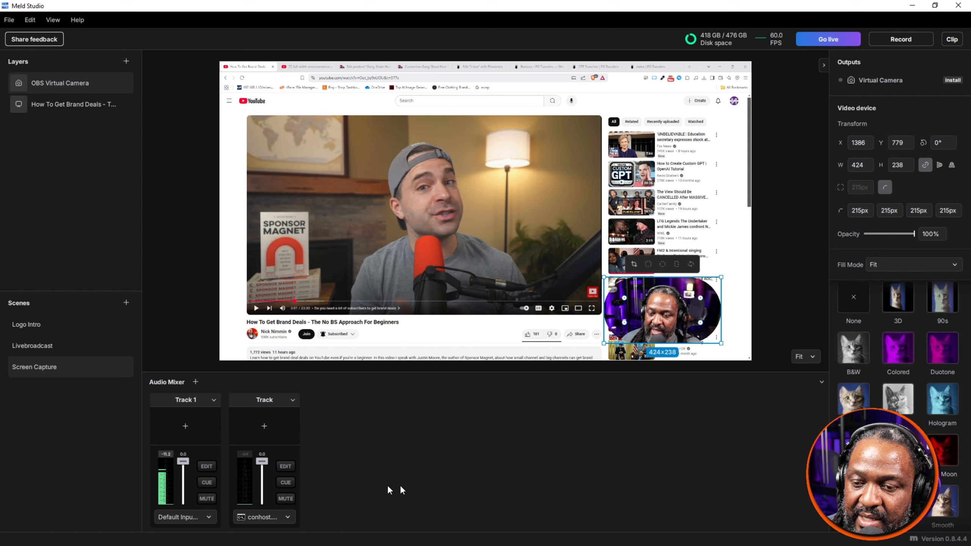
Step: Try to set the unnumbered Track's audio source to the brave.exe (14688) process source
left_click(265, 426)
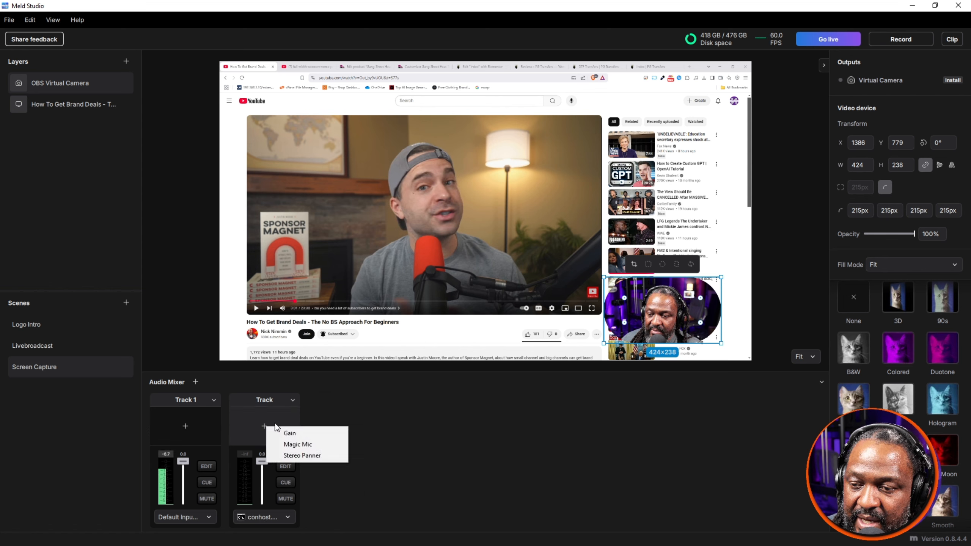
left_click(368, 410)
left_click(267, 515)
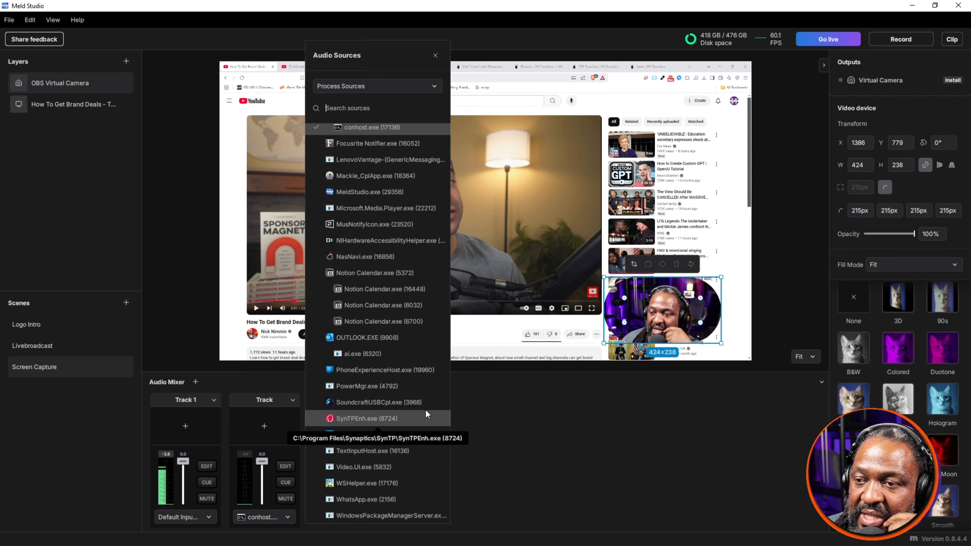
scroll(408, 389, "up", 10)
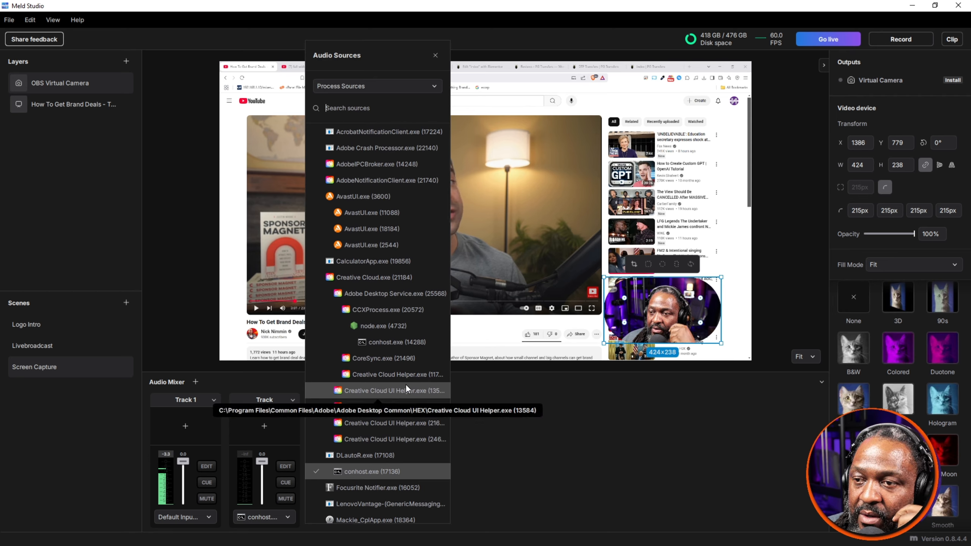
scroll(406, 382, "down", 7)
scroll(406, 381, "down", 7)
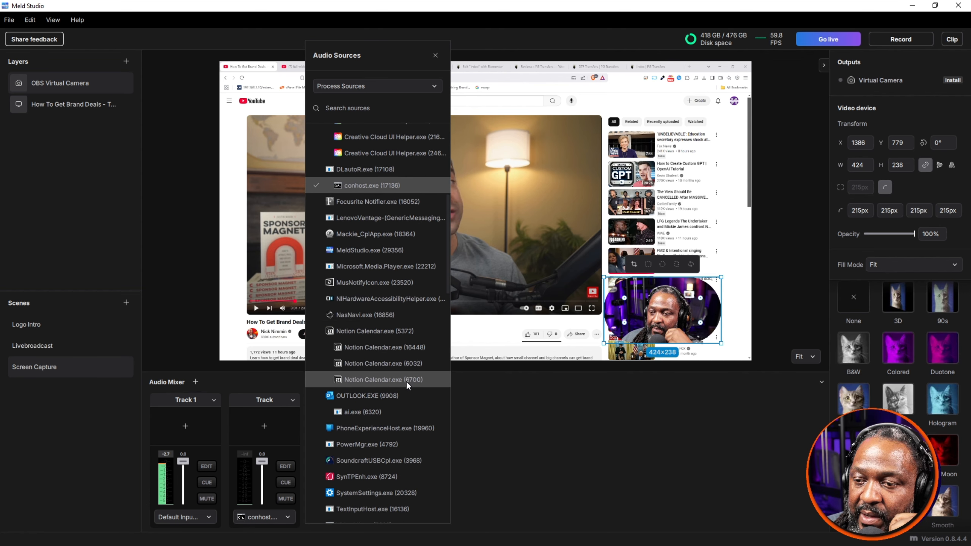
scroll(406, 381, "down", 3)
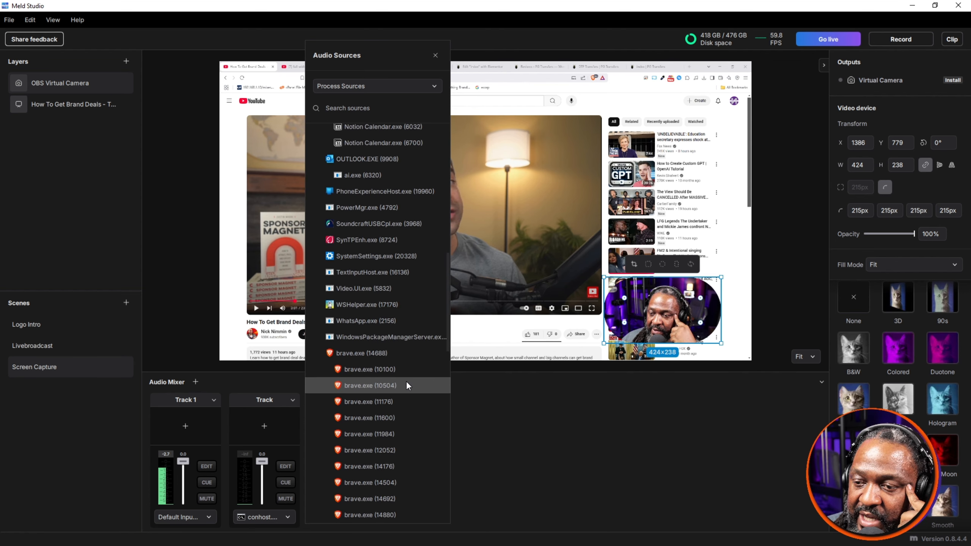
left_click(377, 347)
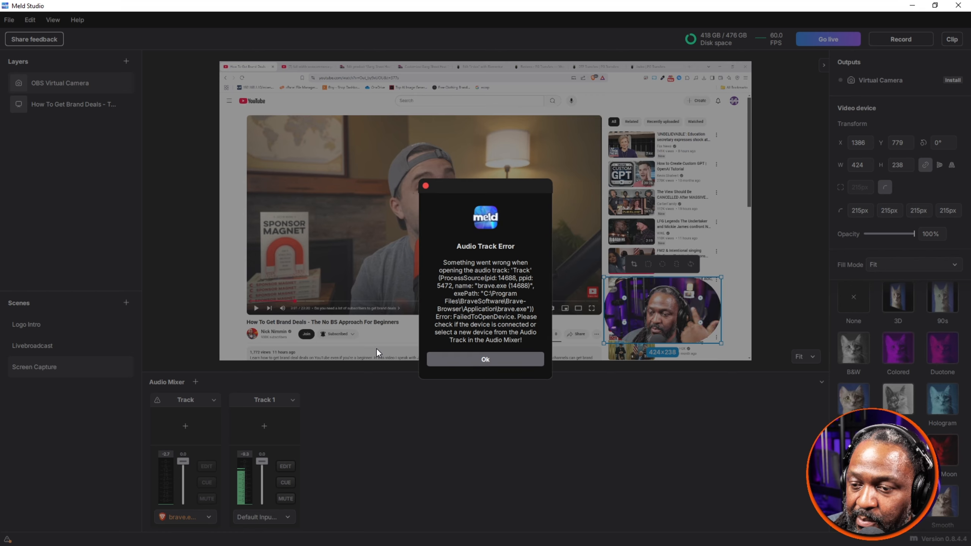
left_click(519, 360)
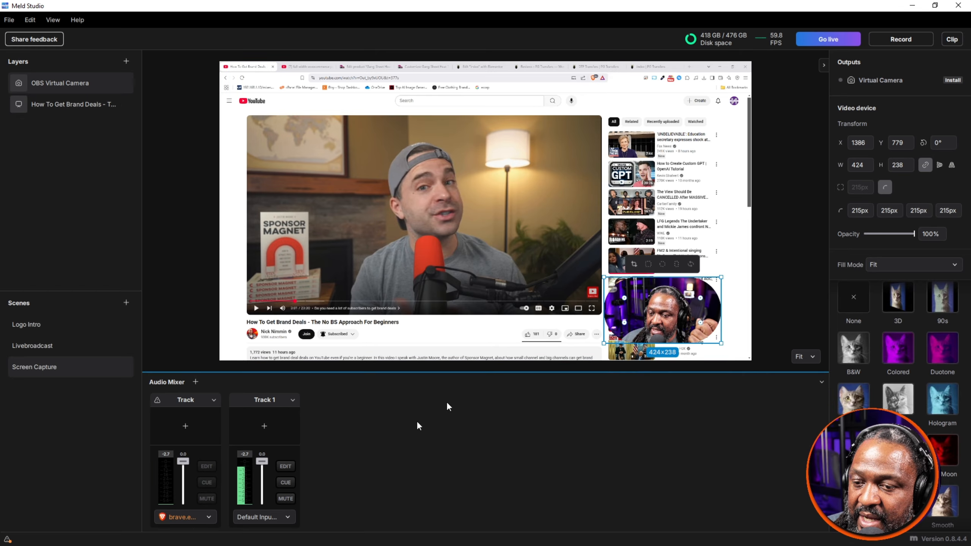
Step: Set the unnumbered Track's audio source to Default Input Device (Analogue 1 + 2)
left_click(203, 520)
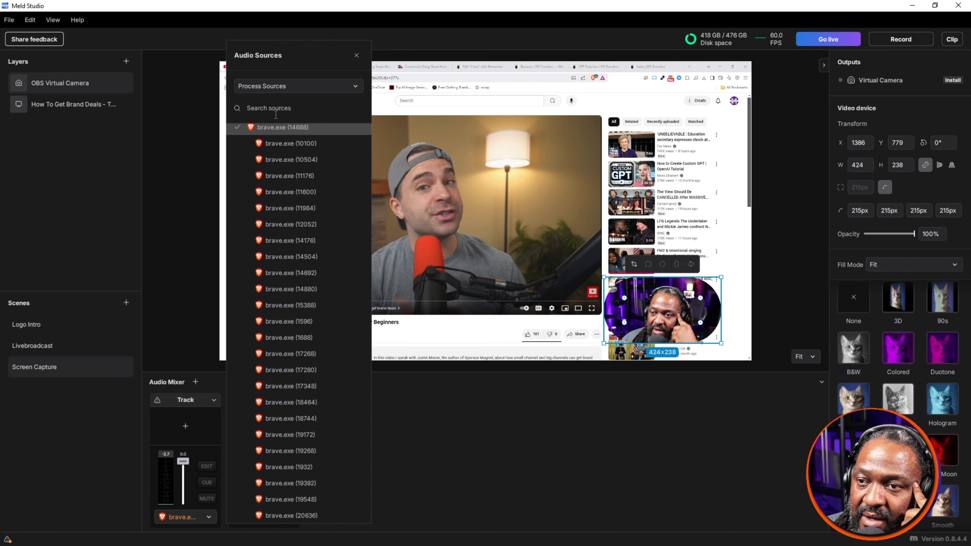
left_click(290, 85)
left_click(285, 100)
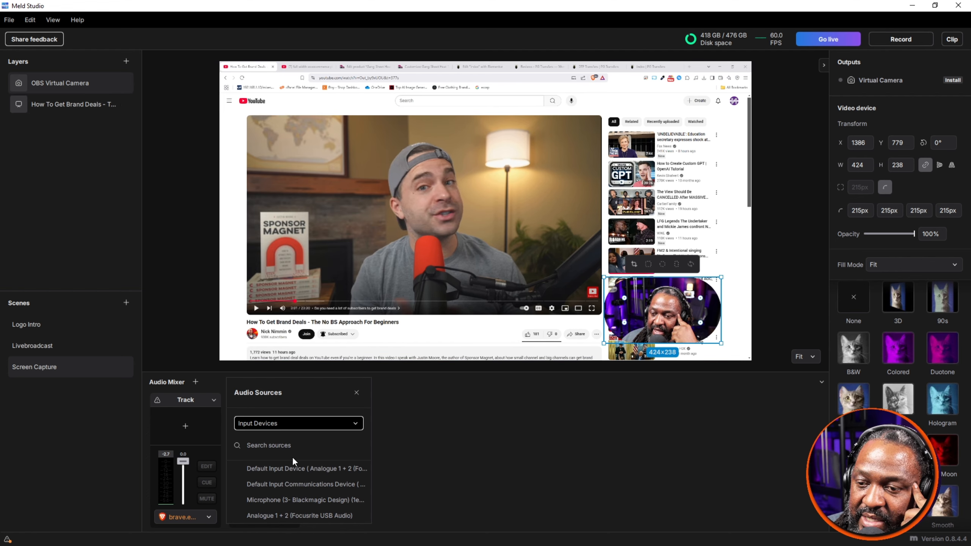
left_click(304, 466)
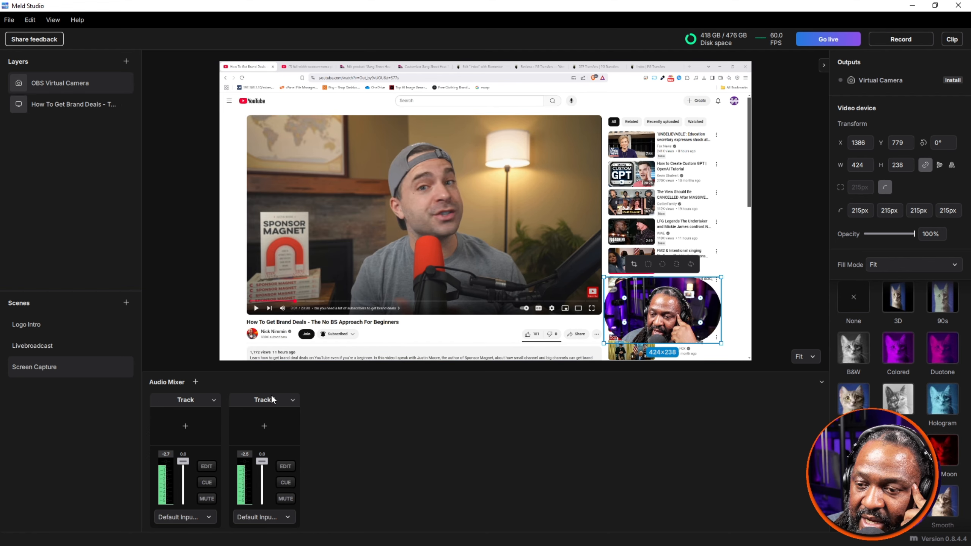
Step: Rename Track 1 in the audio mixer as Track 2
left_click(292, 400)
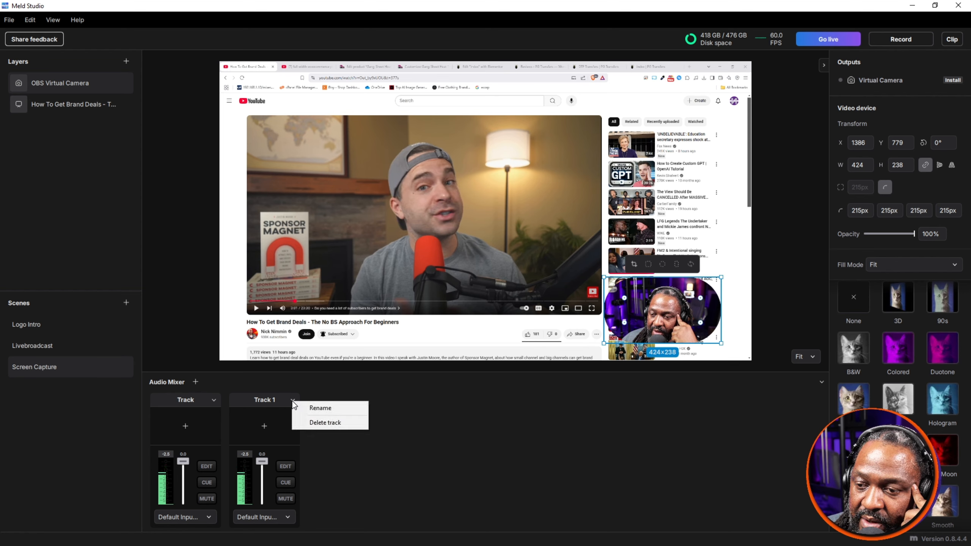
left_click(317, 410)
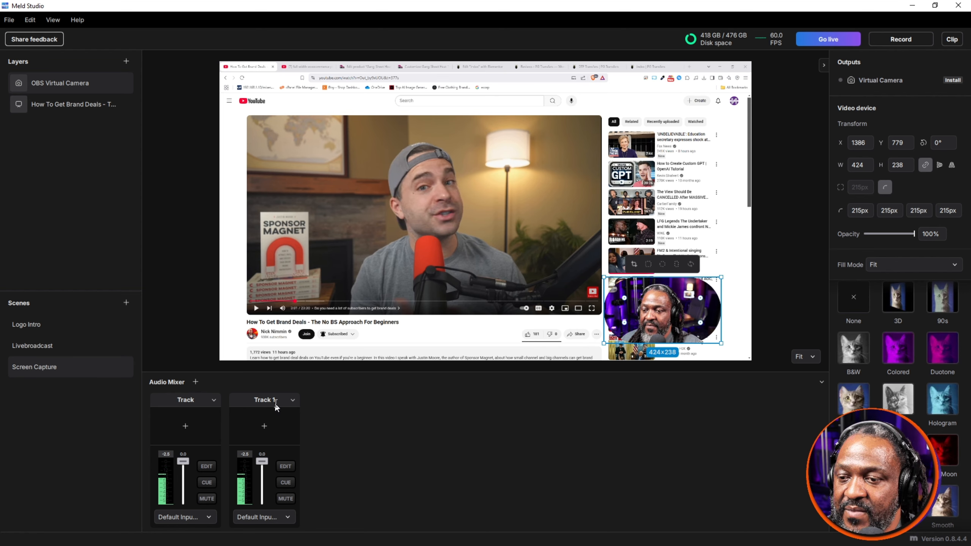
left_click(283, 402)
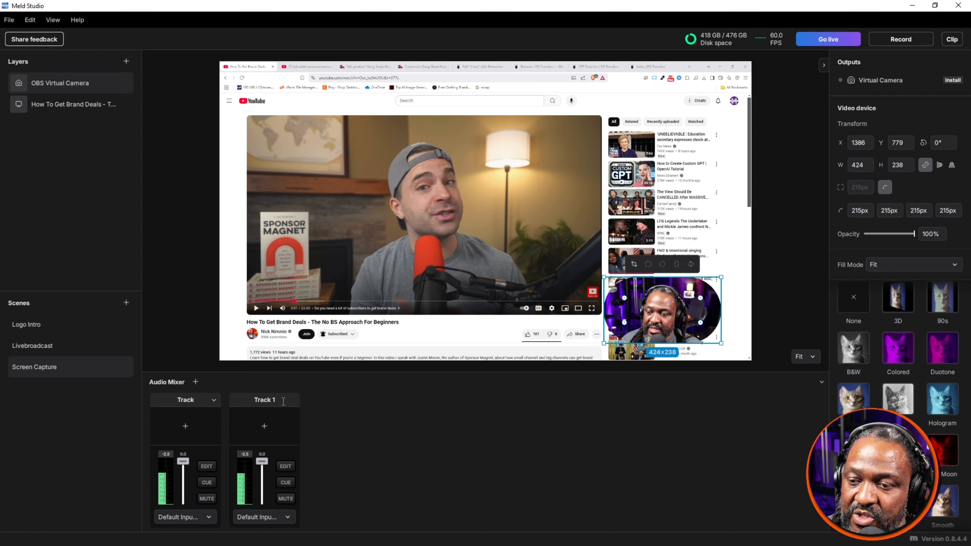
key("BackSpace")
key("Return")
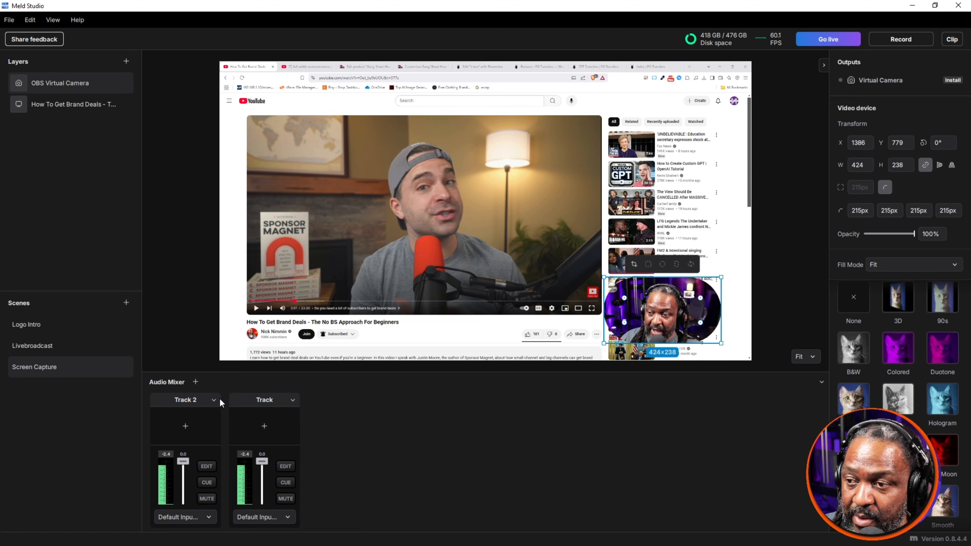
Step: Delete the unnumbered Track that duplicates the default input, and add two new tracks to the audio mixer
left_click(292, 400)
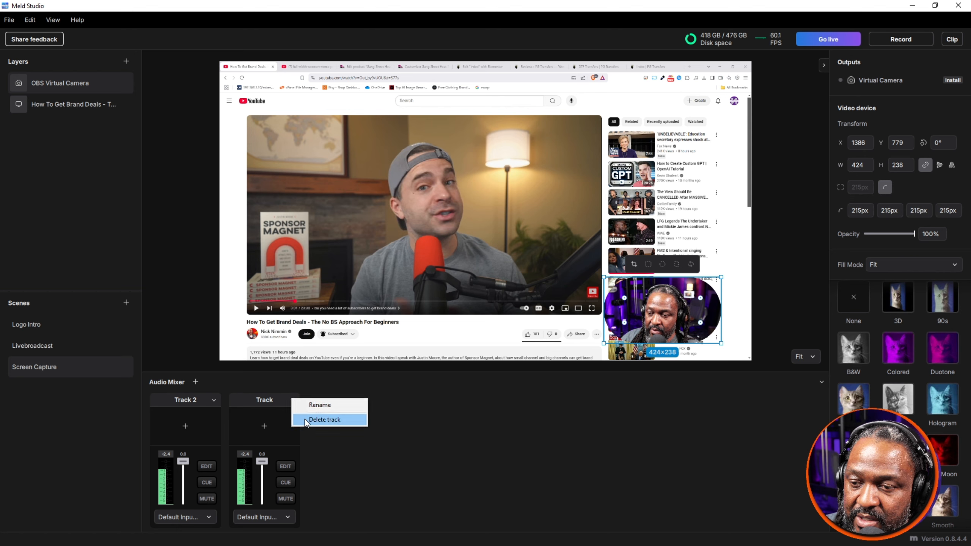
left_click(324, 419)
left_click(194, 382)
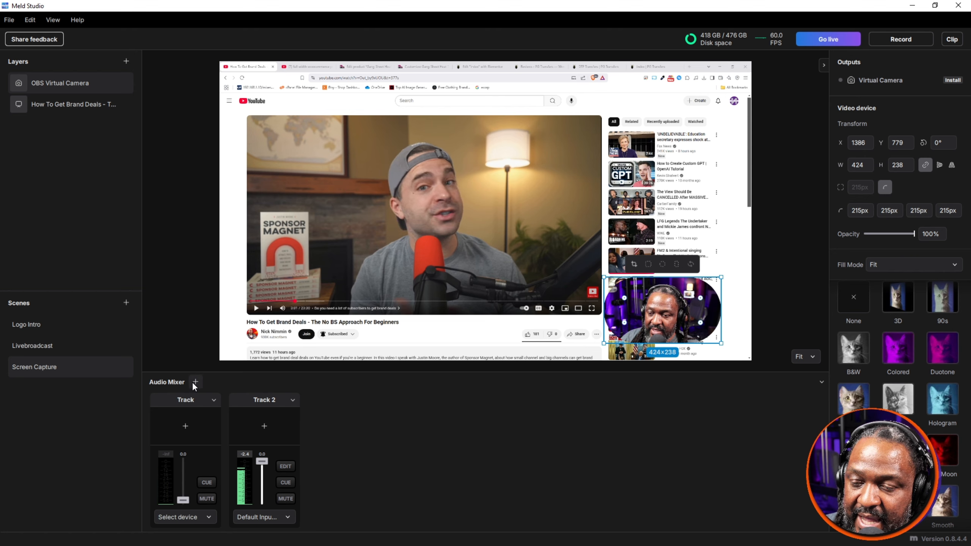
left_click(193, 383)
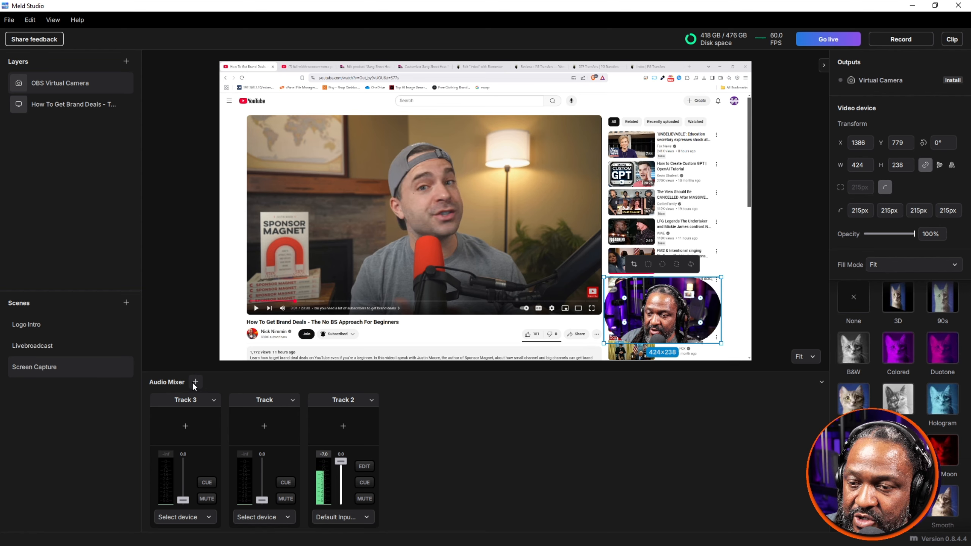
Step: Adjust the volume of the captured YouTube video in the browser, and close Track 3's audio source list without choosing a device
left_click(194, 518)
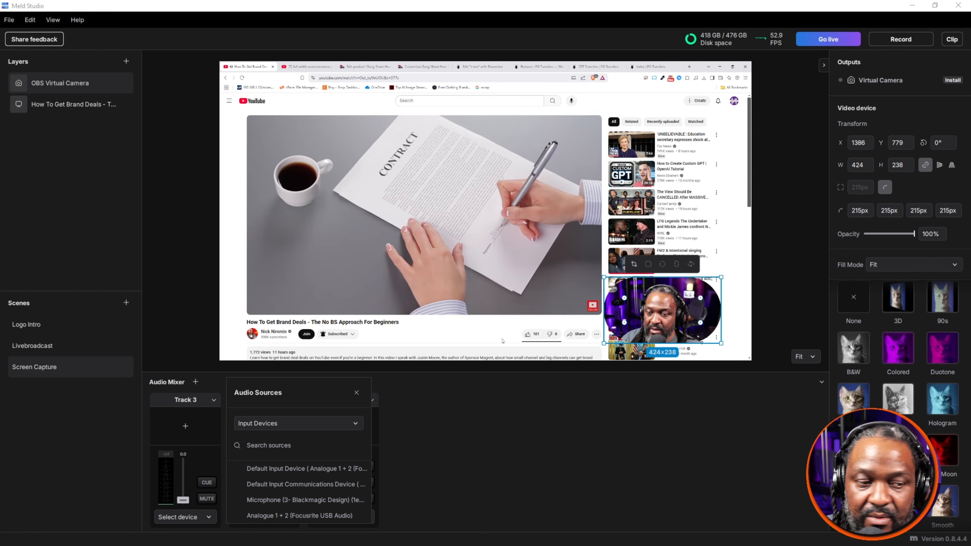
left_click(283, 308)
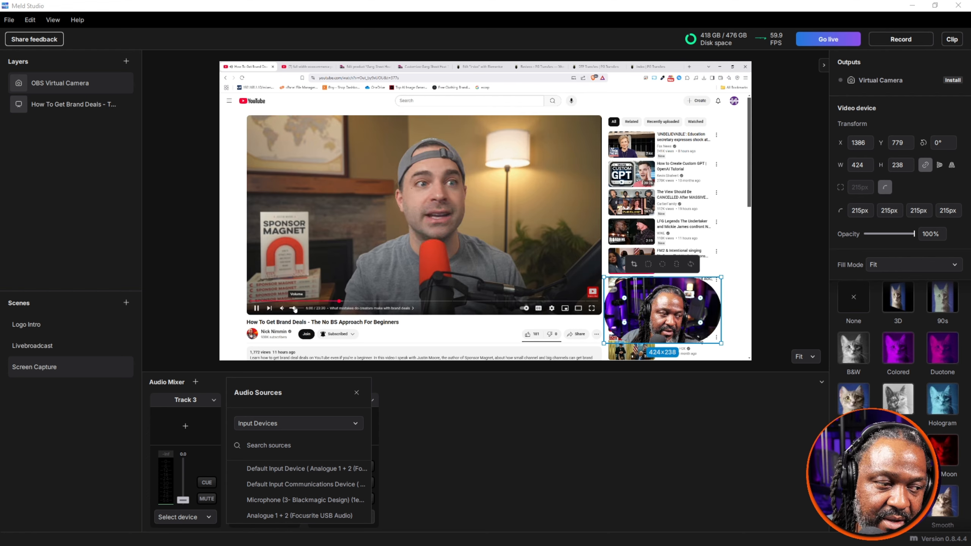
left_click(494, 413)
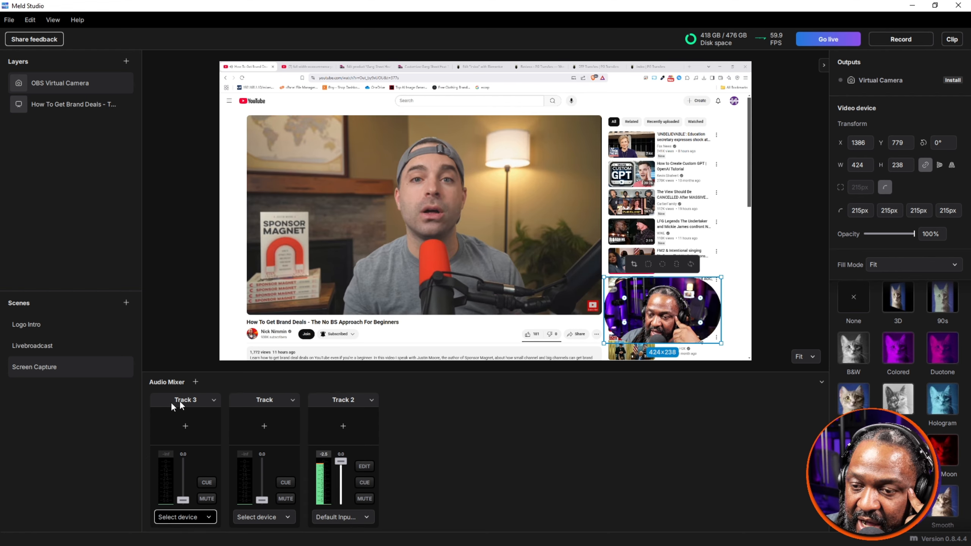
Step: Set Track 3's audio source to Default Output Device (Speakers)
left_click(213, 401)
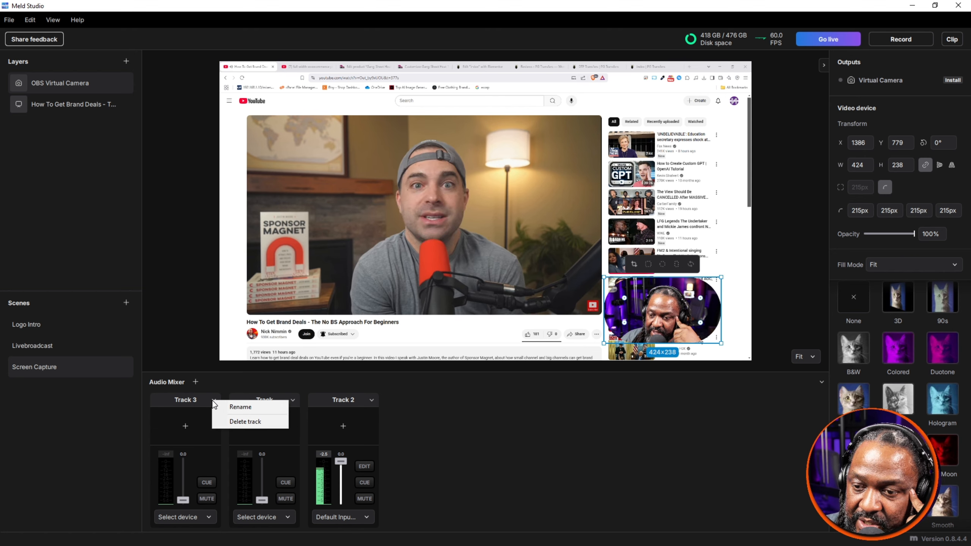
left_click(185, 418)
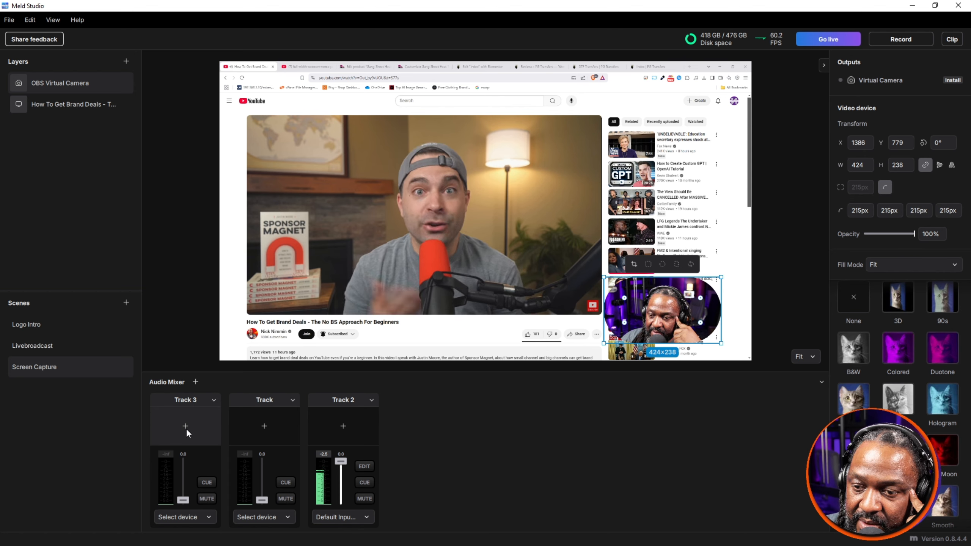
left_click(198, 518)
left_click(295, 419)
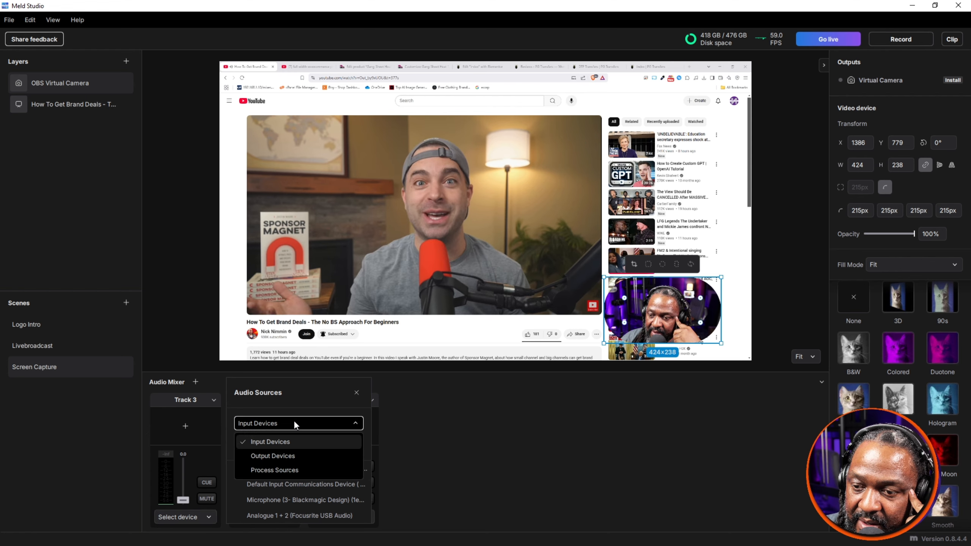
left_click(287, 455)
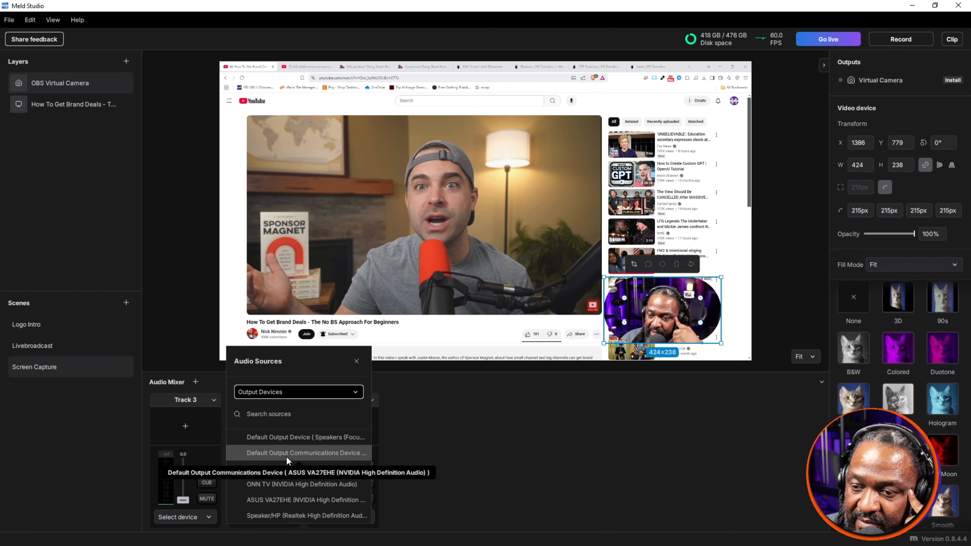
left_click(293, 437)
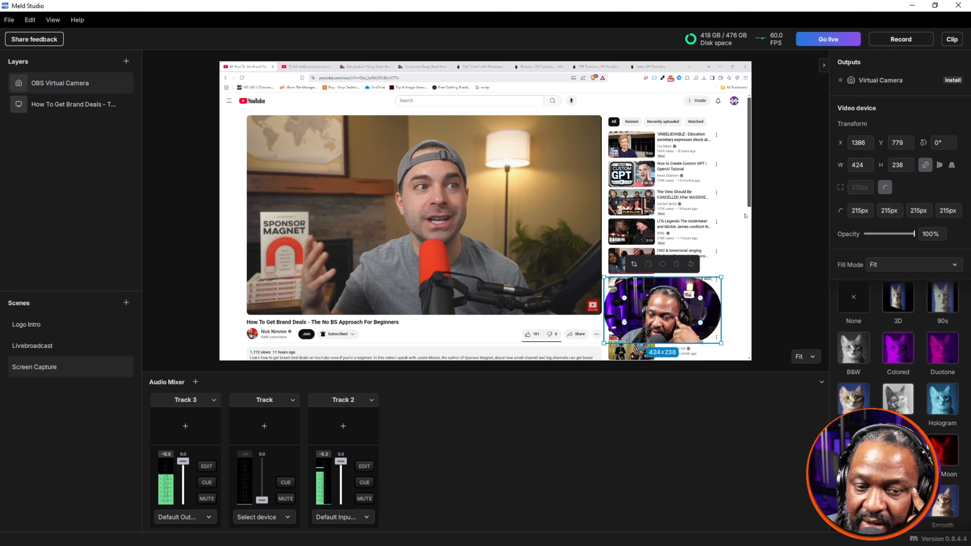
Step: Pause the YouTube video in the browser and delete the unnumbered audio track that has no device assigned
left_click(492, 217)
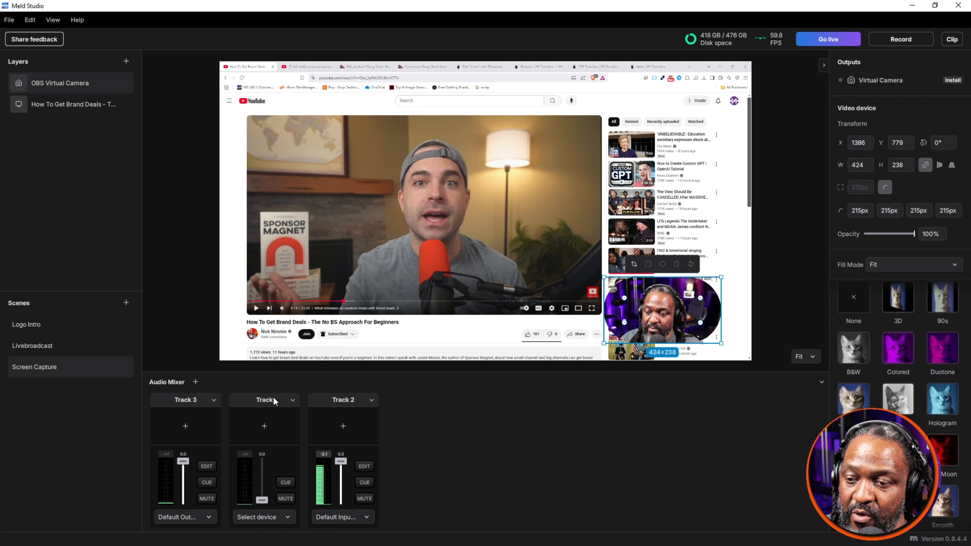
left_click(293, 400)
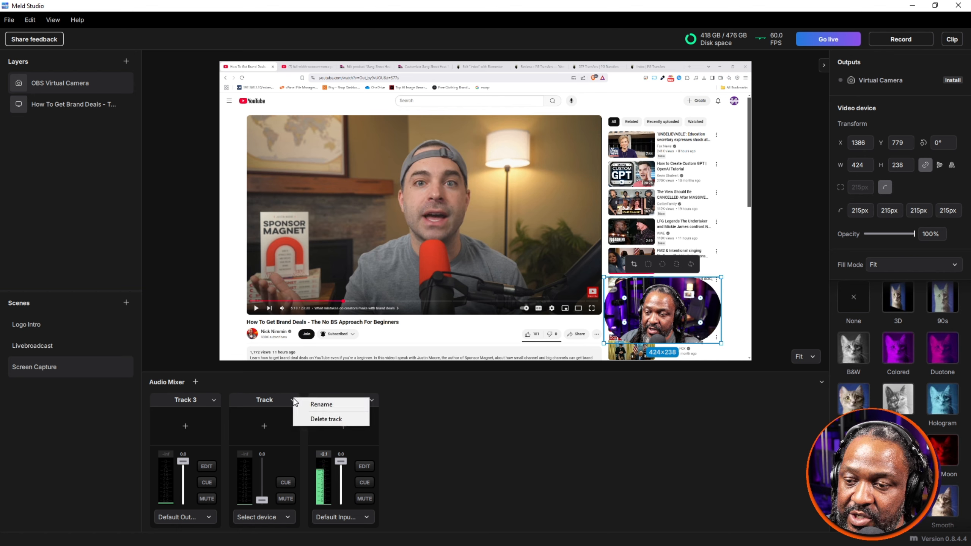
left_click(309, 419)
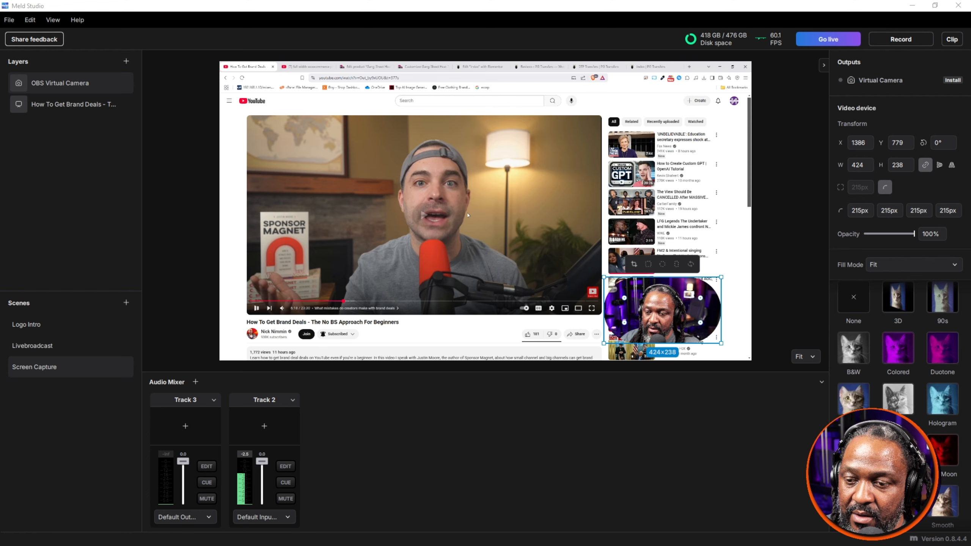
Step: Show the YouTube video full screen in the browser and pause its playback
left_click(594, 310)
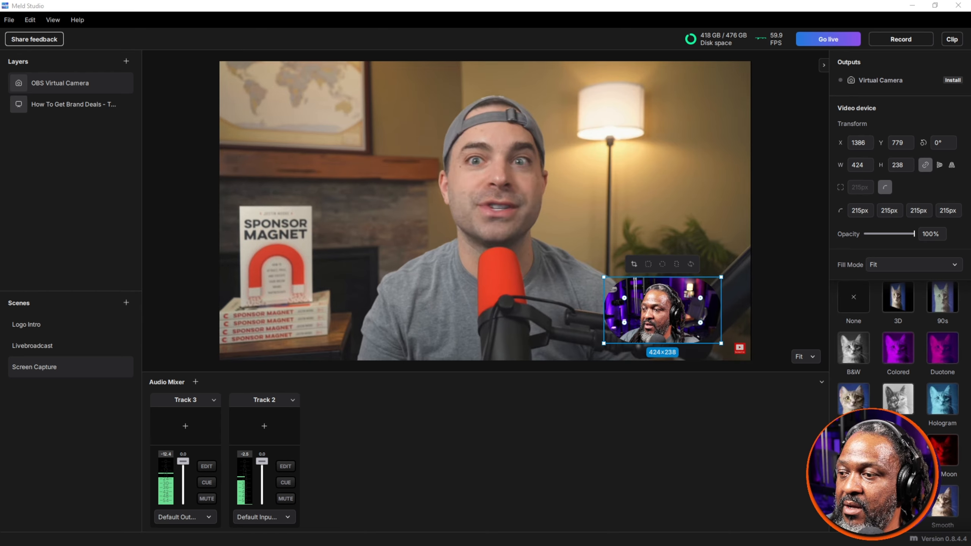
left_click(307, 137)
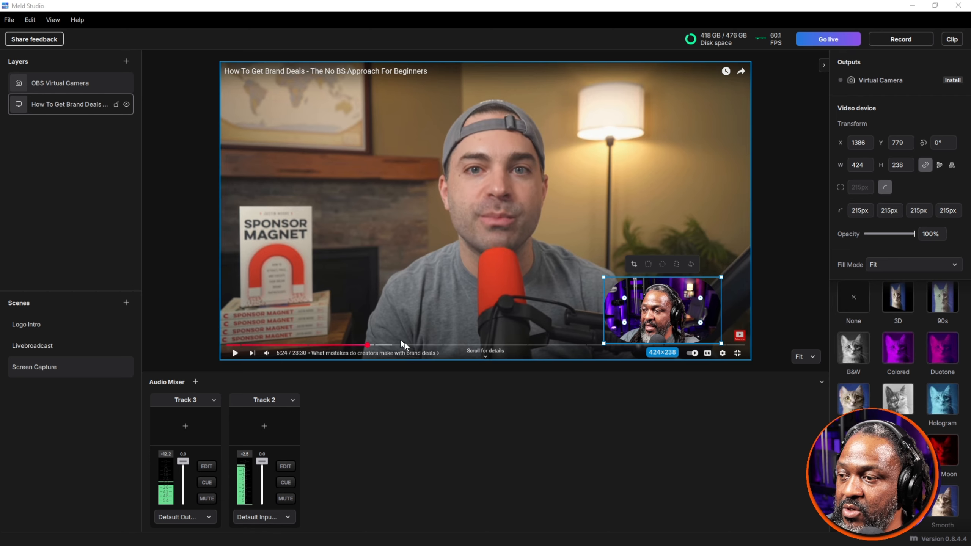
Step: Crop both sides of the camera layer to about 245×238 and place it at about X 1611, Y 41
left_click_drag(665, 276, 669, 215)
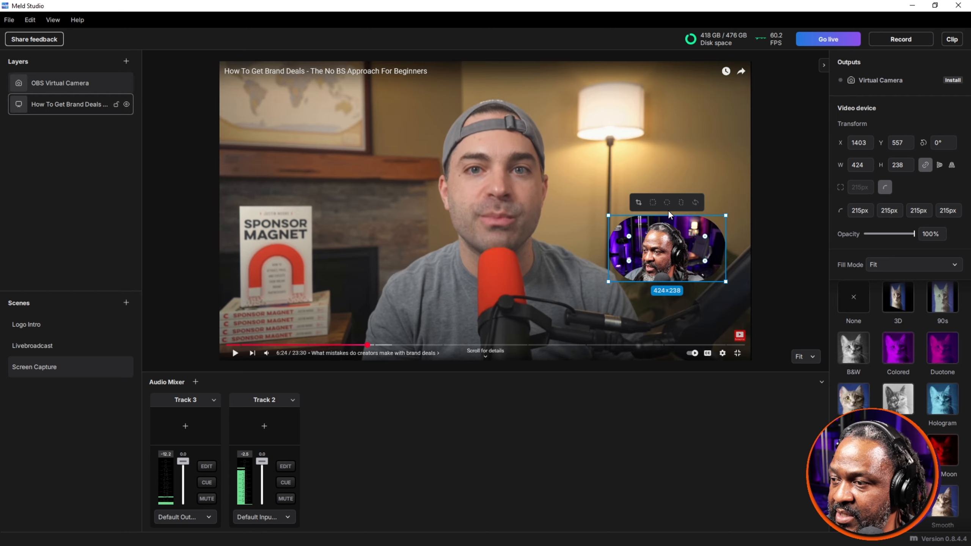
left_click(638, 204)
left_click_drag(609, 249, 634, 249)
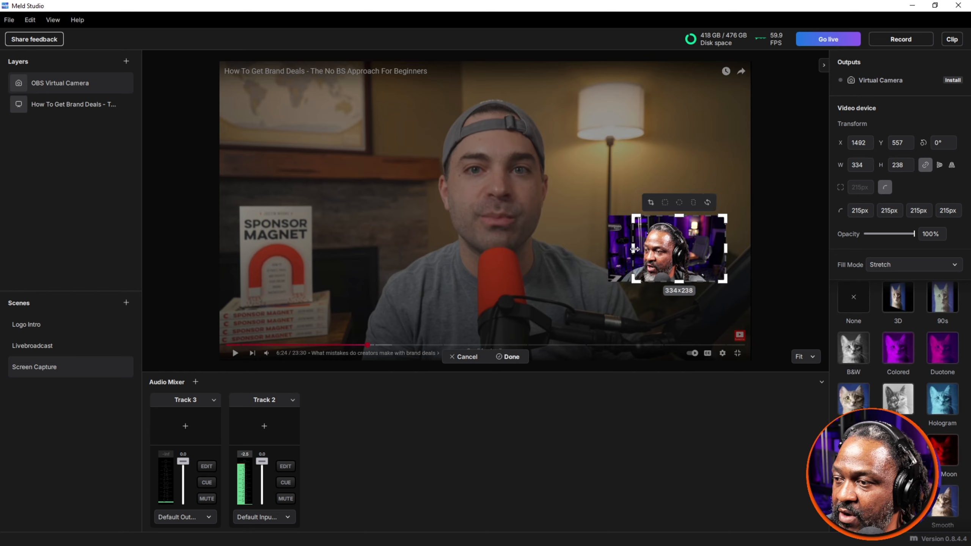
left_click_drag(725, 248, 687, 191)
left_click(674, 173)
key("ctrl+z")
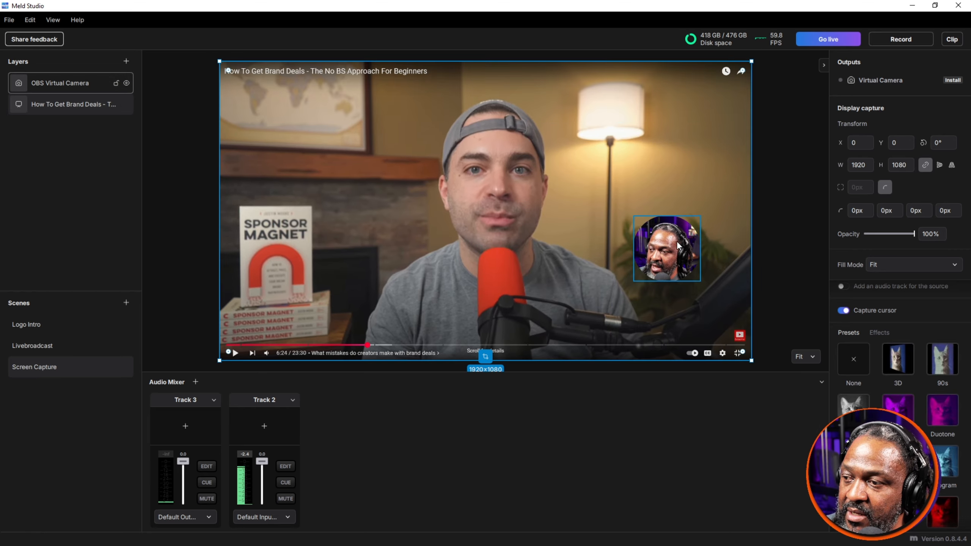
left_click_drag(678, 246, 702, 110)
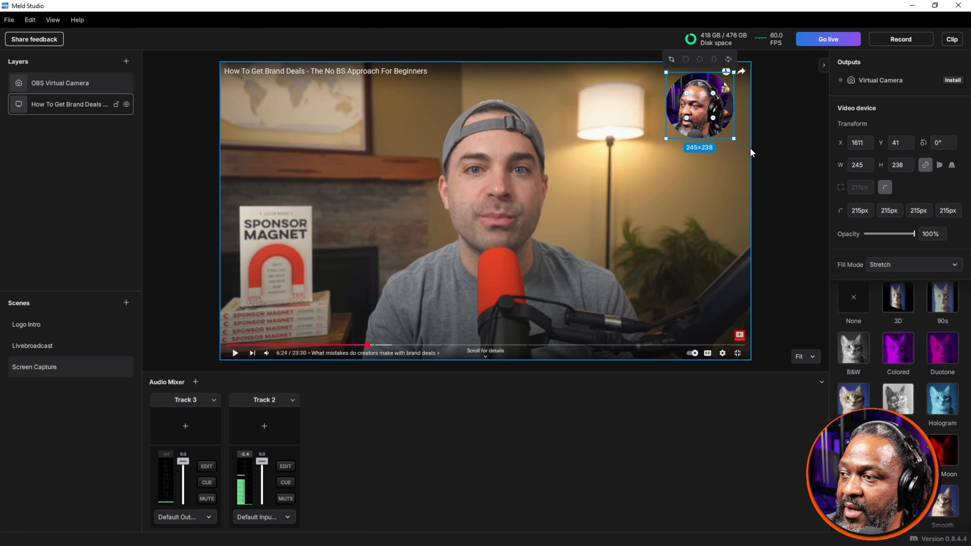
Step: Switch to the Logo Intro scene
left_click(52, 330)
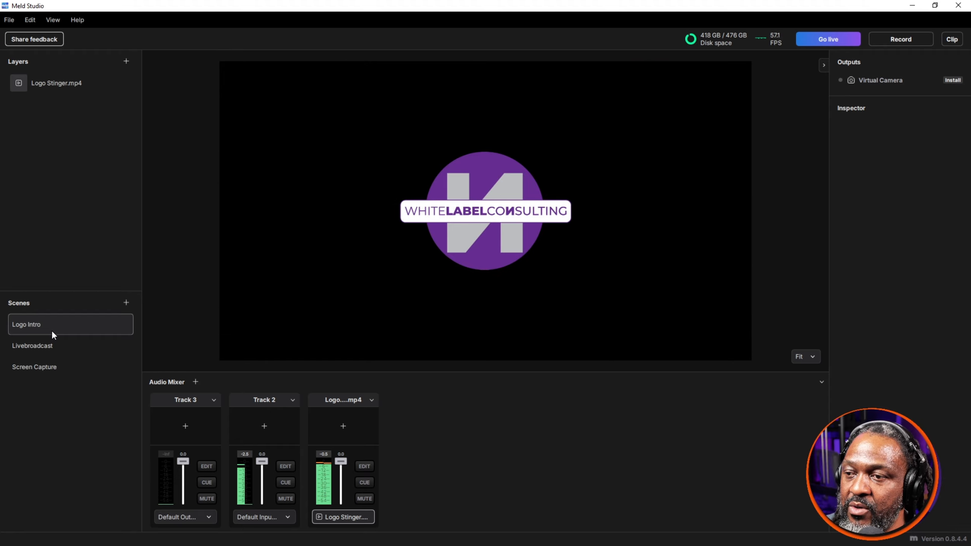
Step: Preview the Livebroadcast scene, and switch to the Screen Capture scene
left_click(53, 338)
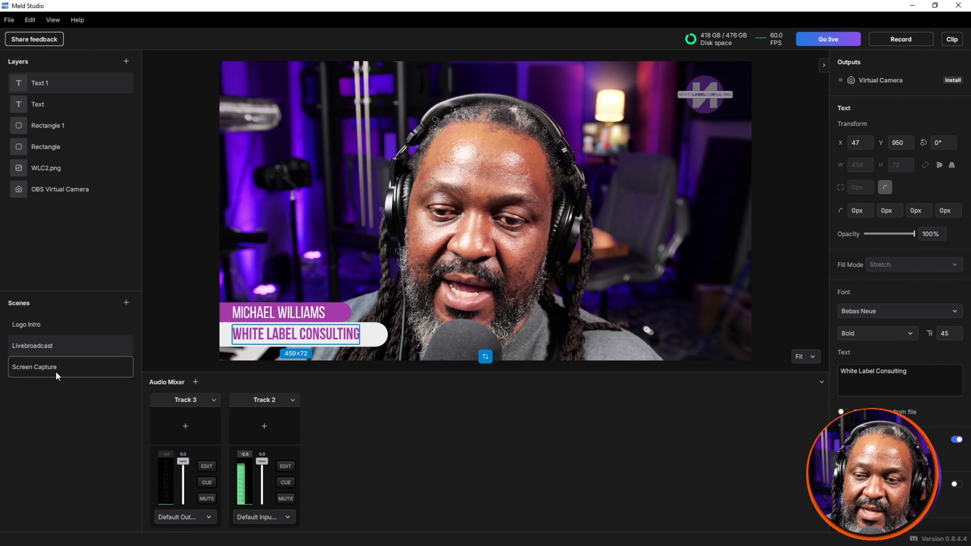
left_click(56, 372)
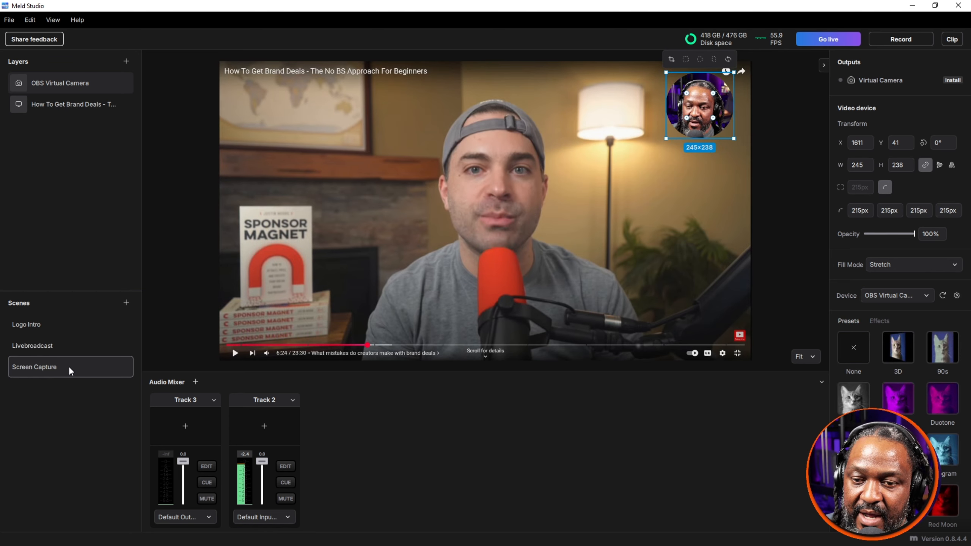
right_click(71, 368)
key("Escape")
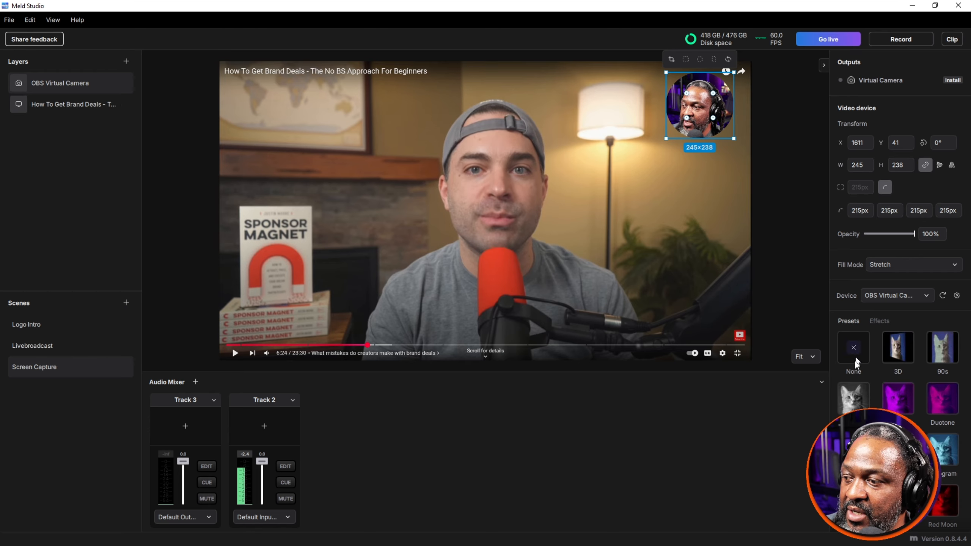
scroll(849, 317, "down", 1)
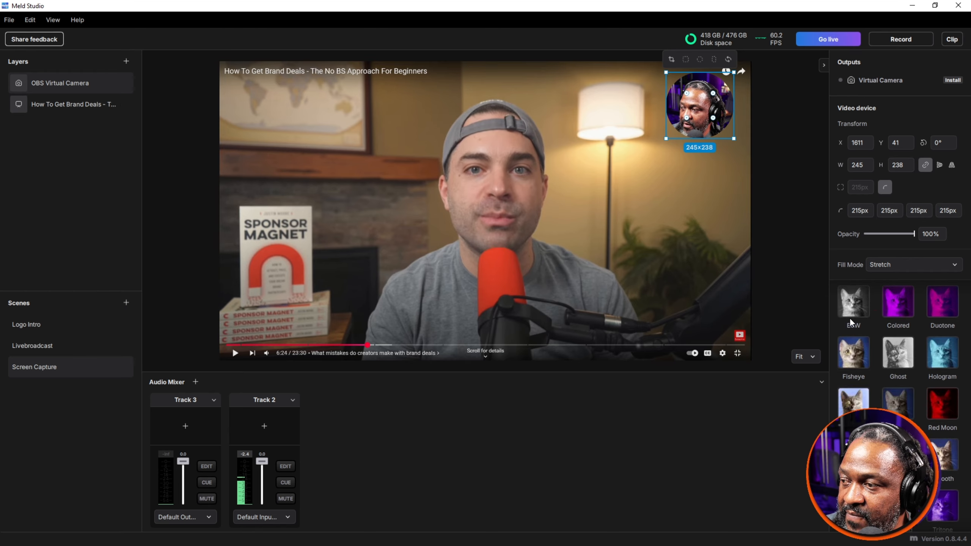
Step: Review the Plugins, Advanced, Audio, Virtual Camera and Smart Guides preferences
left_click(8, 19)
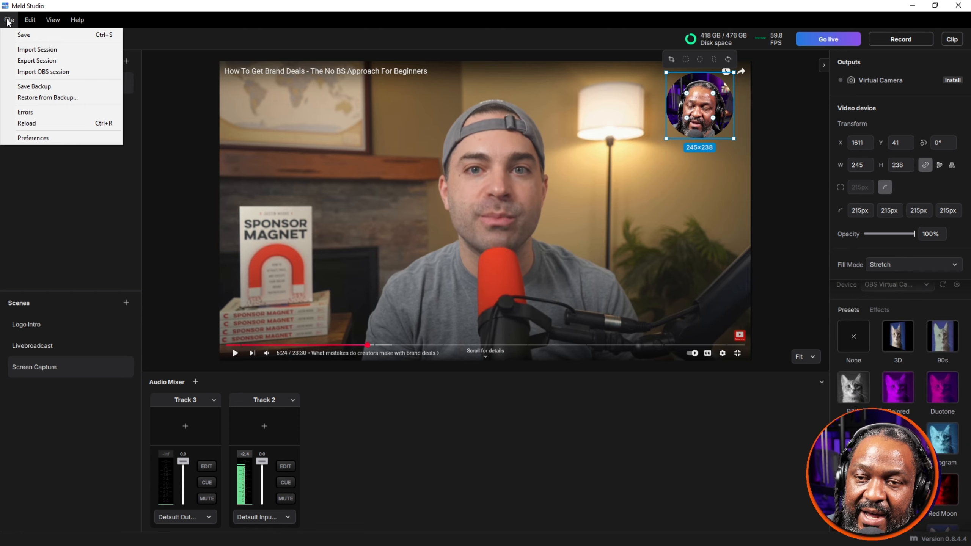
left_click(42, 138)
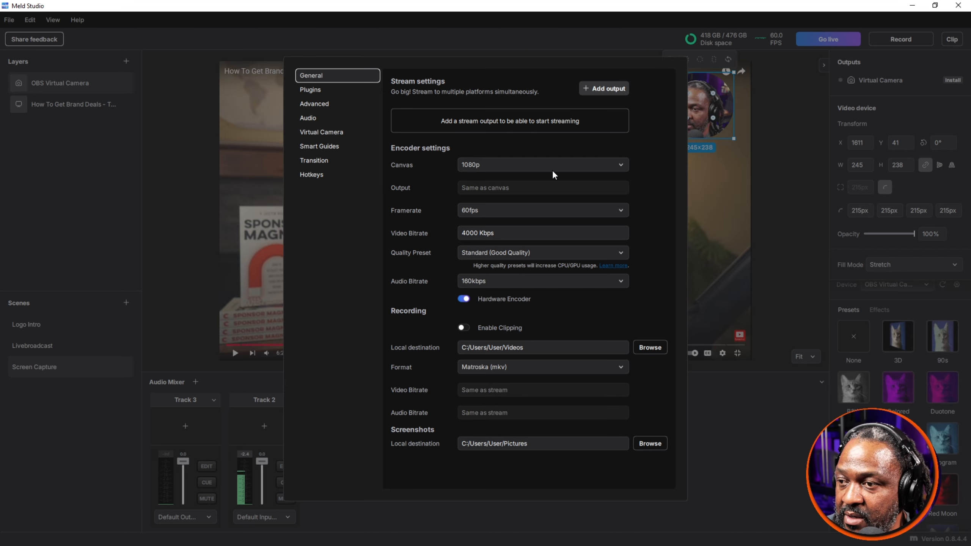
left_click(317, 89)
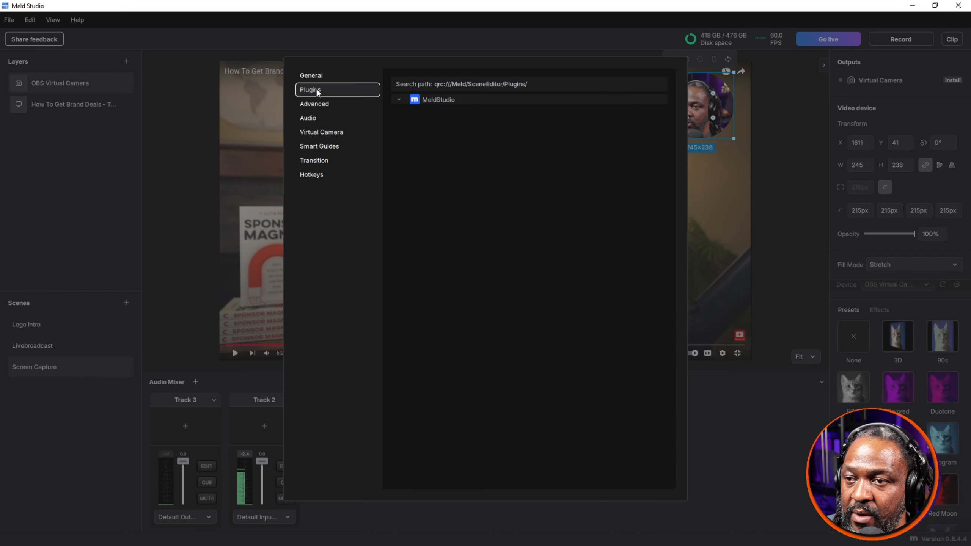
left_click(399, 99)
left_click(400, 100)
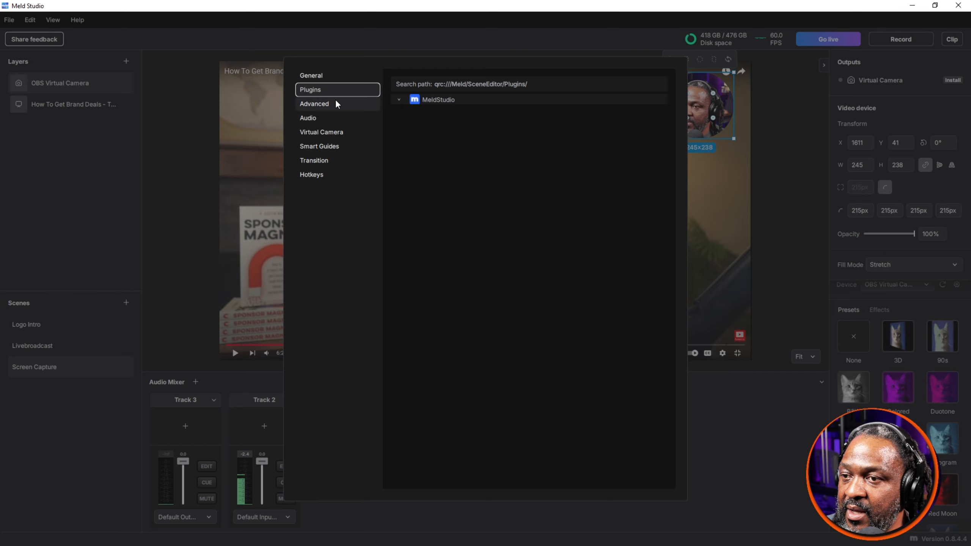
left_click(337, 103)
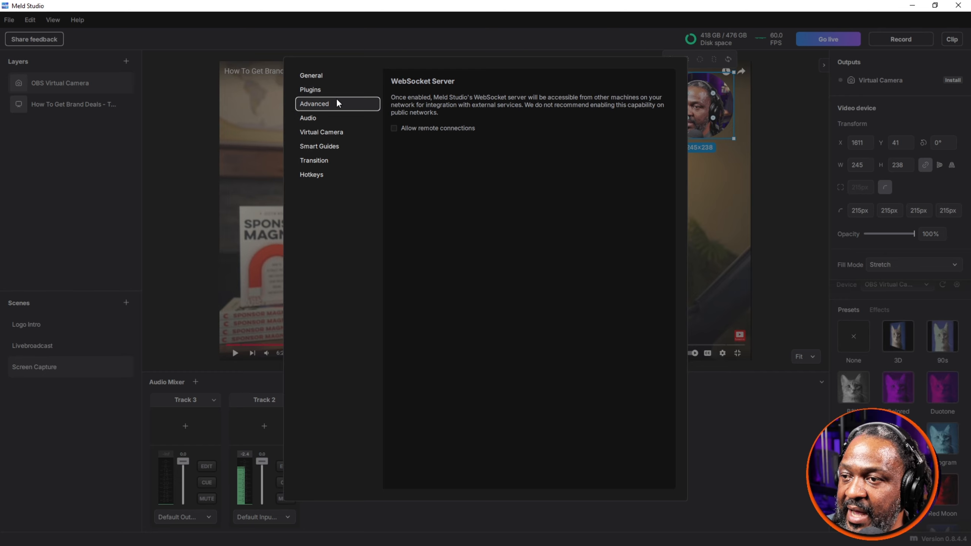
left_click(328, 118)
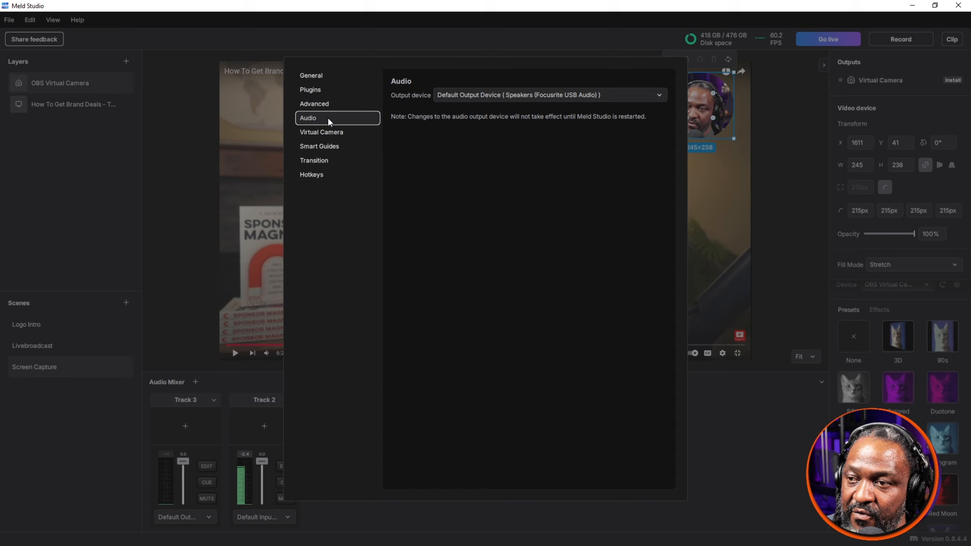
left_click(333, 134)
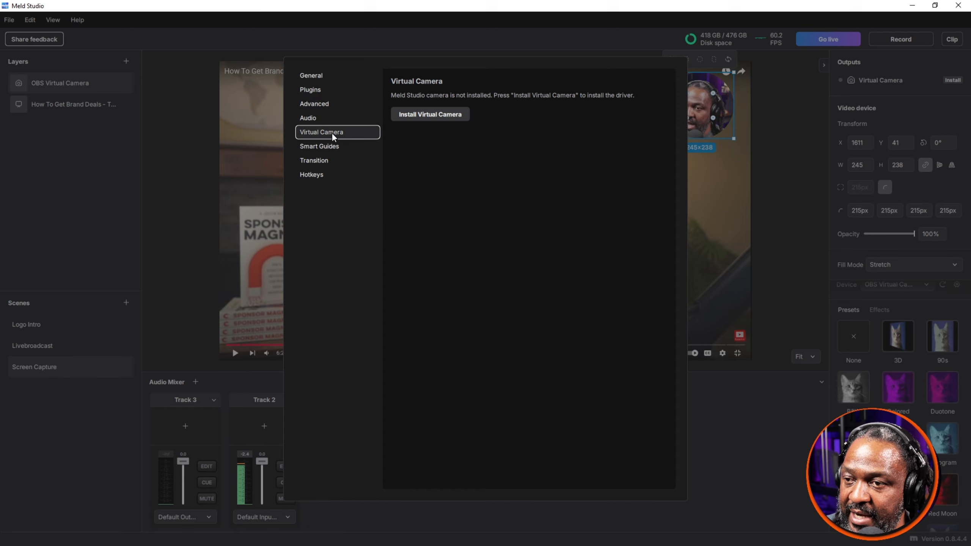
left_click(336, 153)
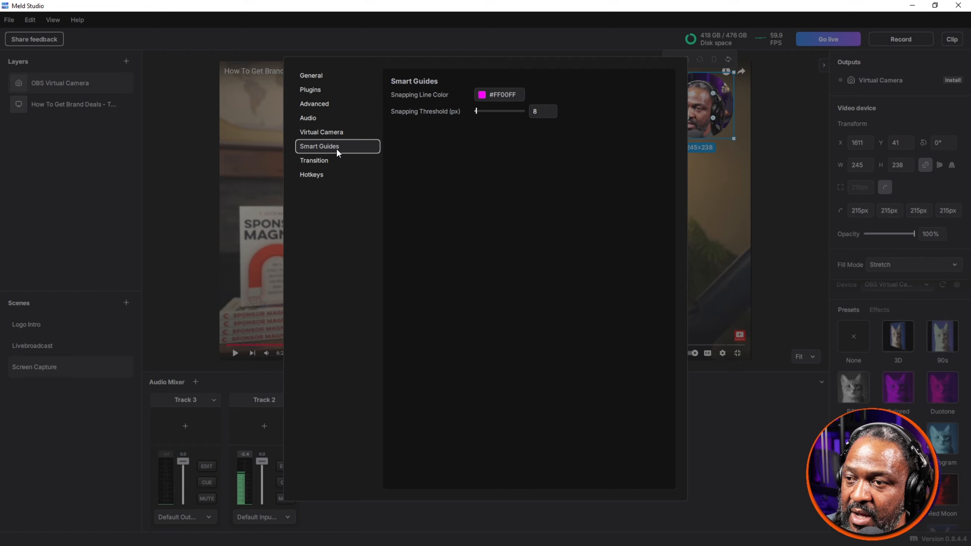
Step: Set the global transition's easing curve to In Out Quadratic and test it by switching to Livebroadcast and back to Screen Capture
left_click(334, 162)
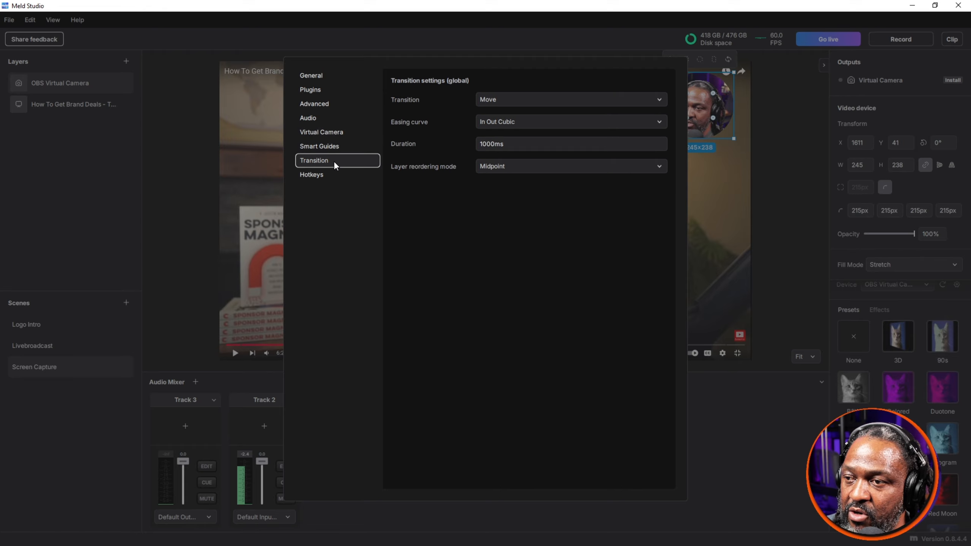
left_click(560, 102)
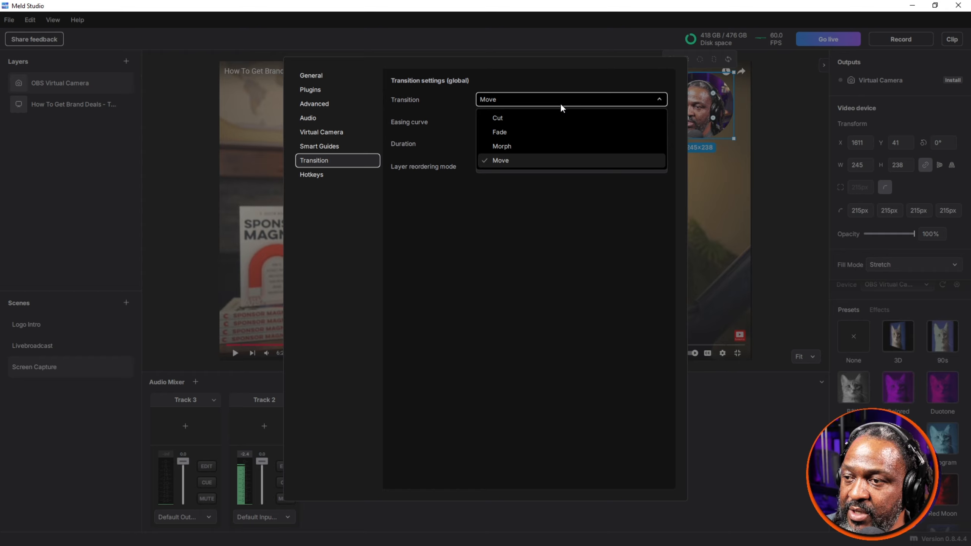
left_click(537, 102)
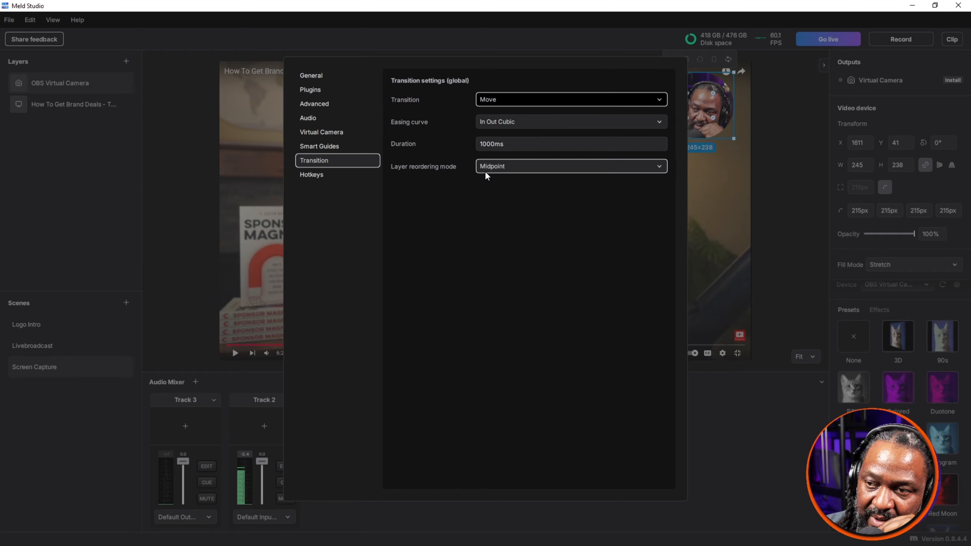
left_click(551, 121)
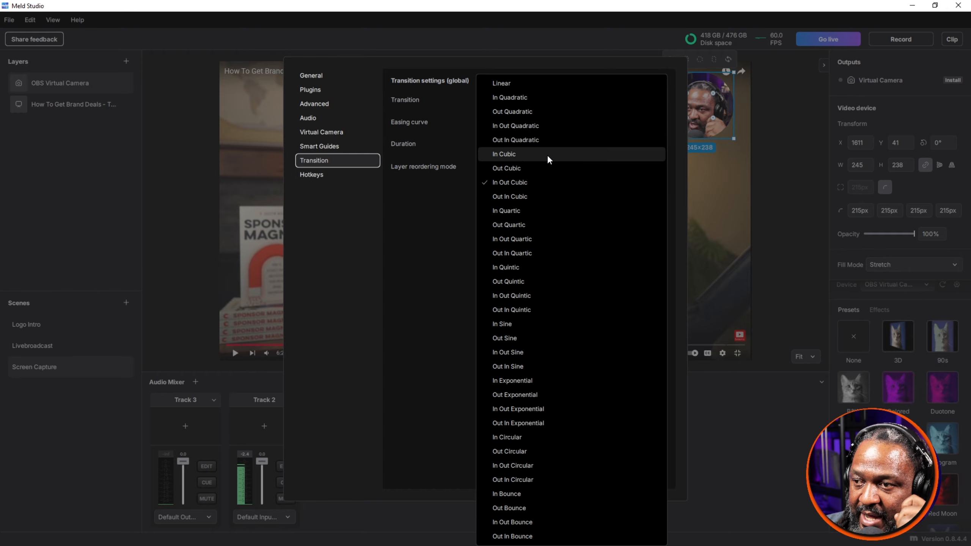
left_click(536, 124)
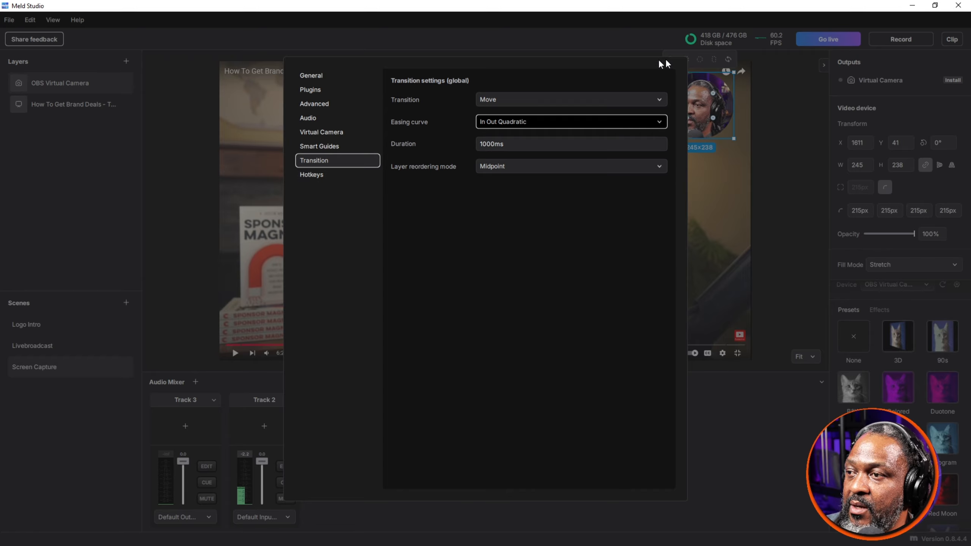
left_click(766, 155)
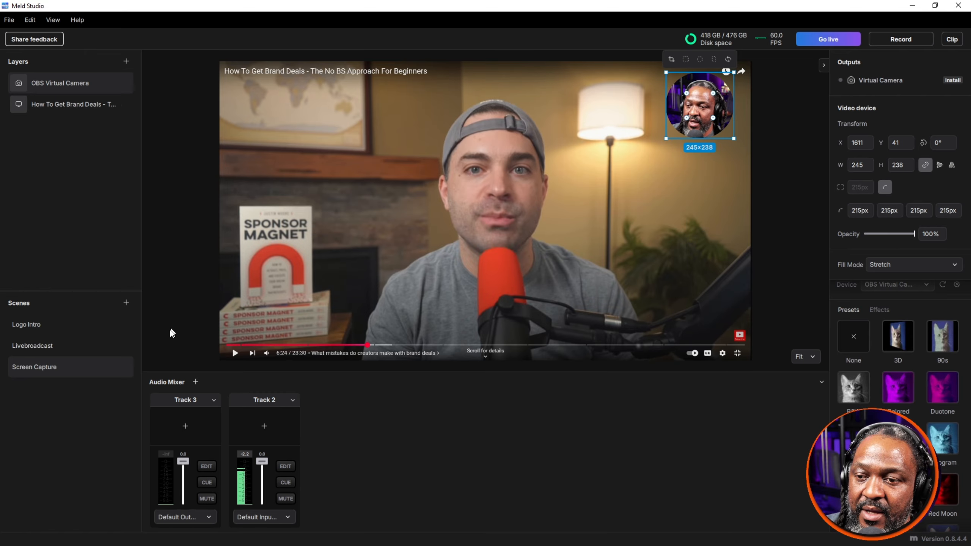
left_click(42, 345)
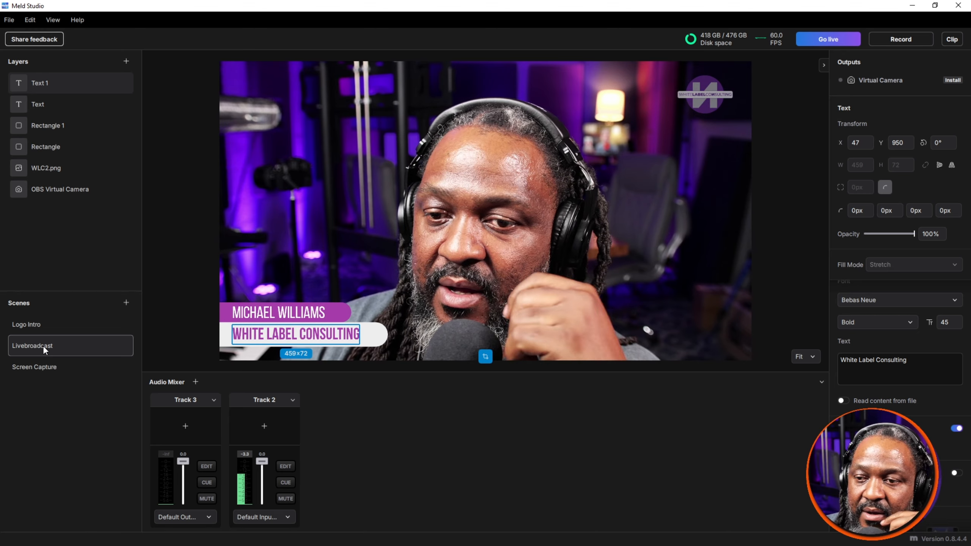
left_click(53, 363)
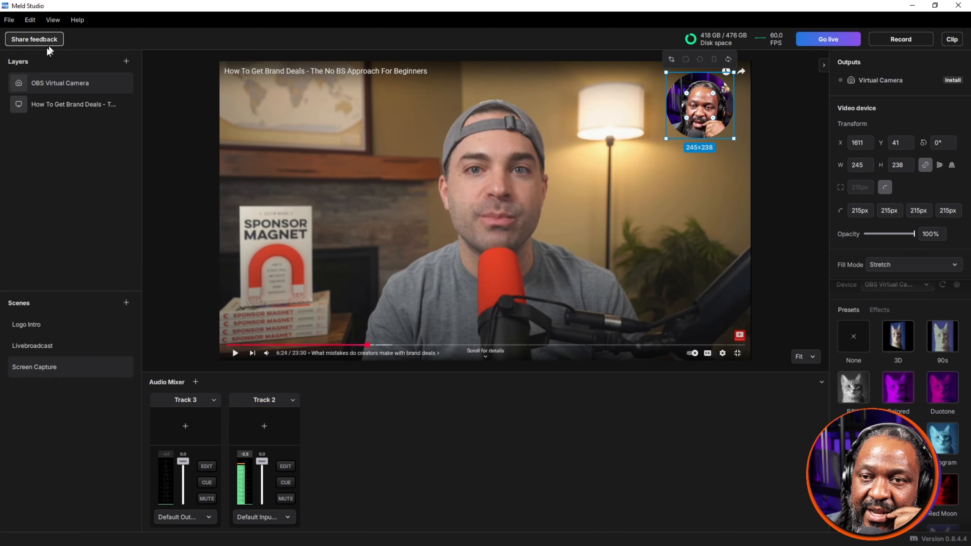
Step: Set the global transition duration to 2500 ms and test it by switching to Livebroadcast and back to Screen Capture
left_click(11, 19)
left_click(51, 138)
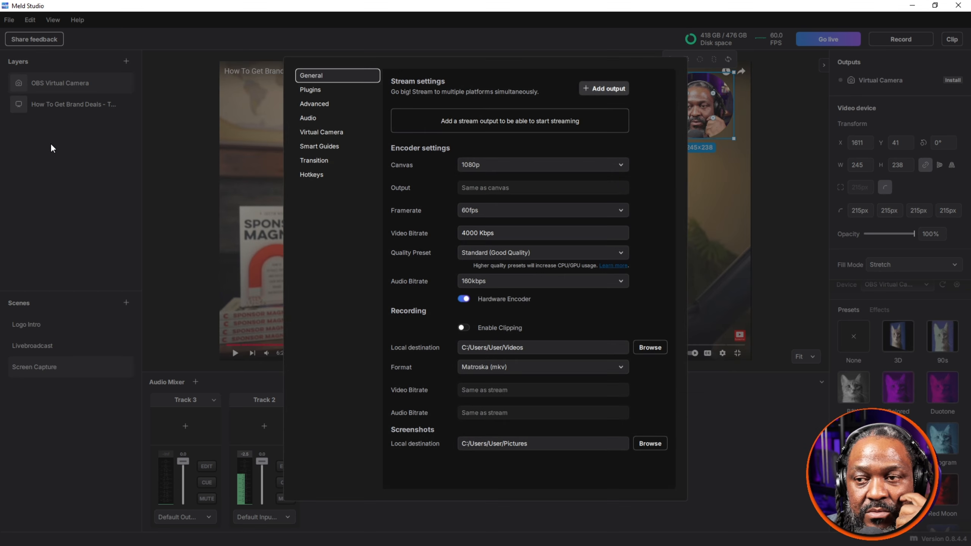
left_click(327, 162)
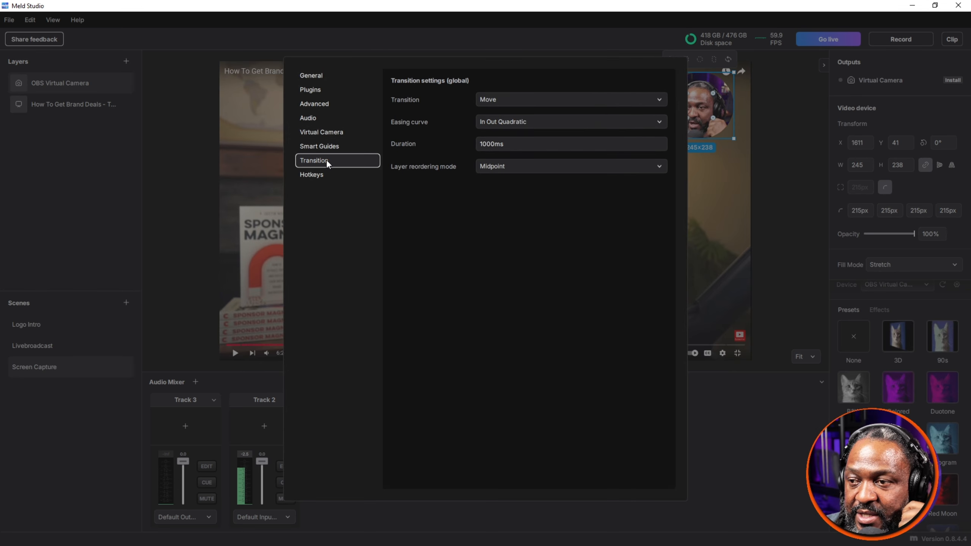
left_click(485, 144)
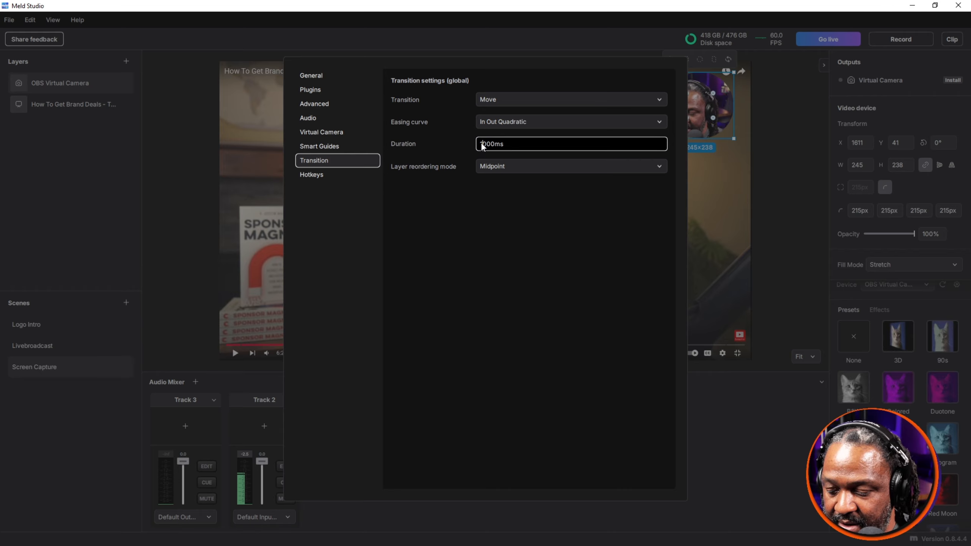
type("2500")
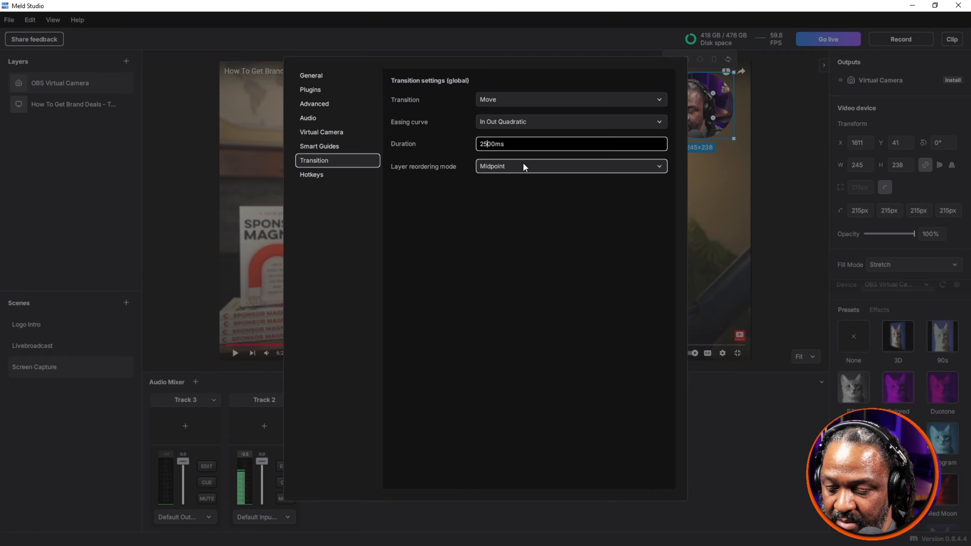
left_click(738, 182)
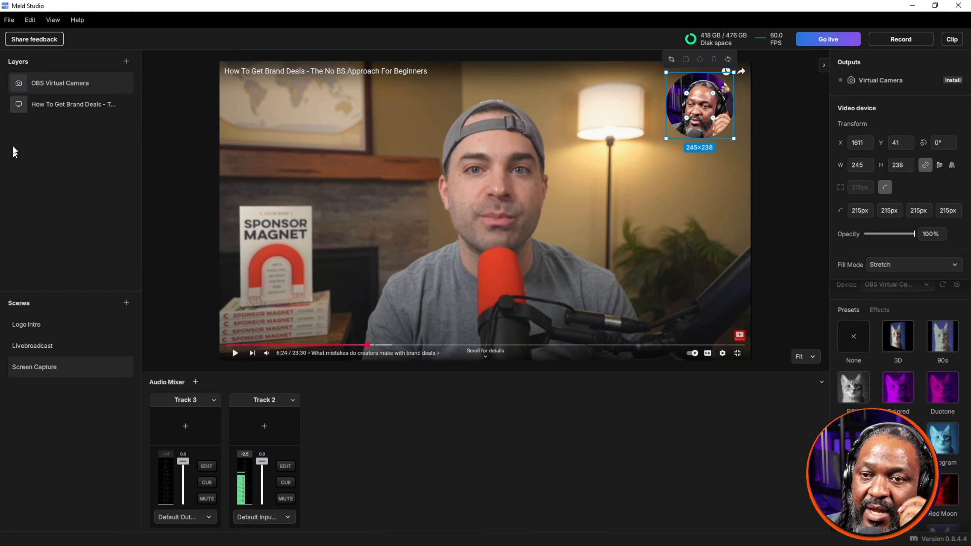
left_click(85, 348)
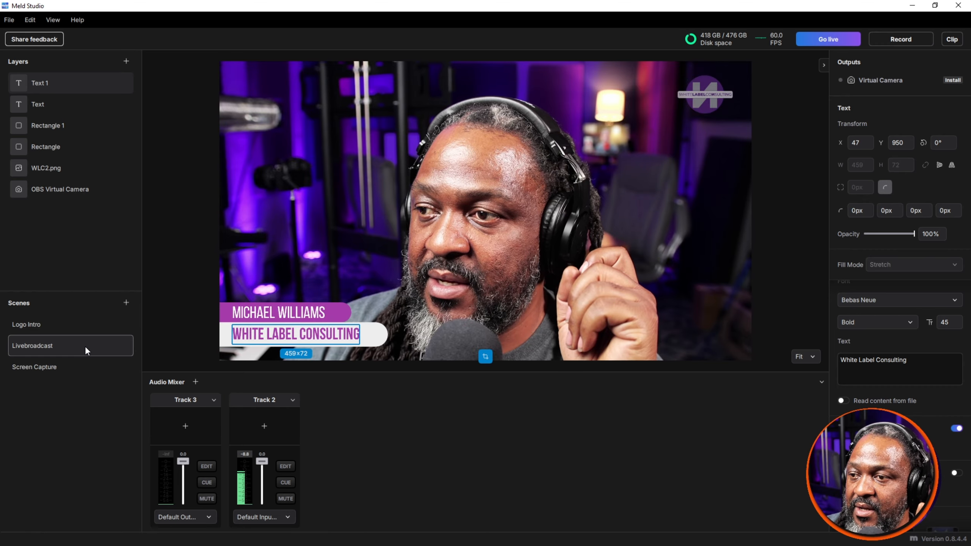
left_click(74, 363)
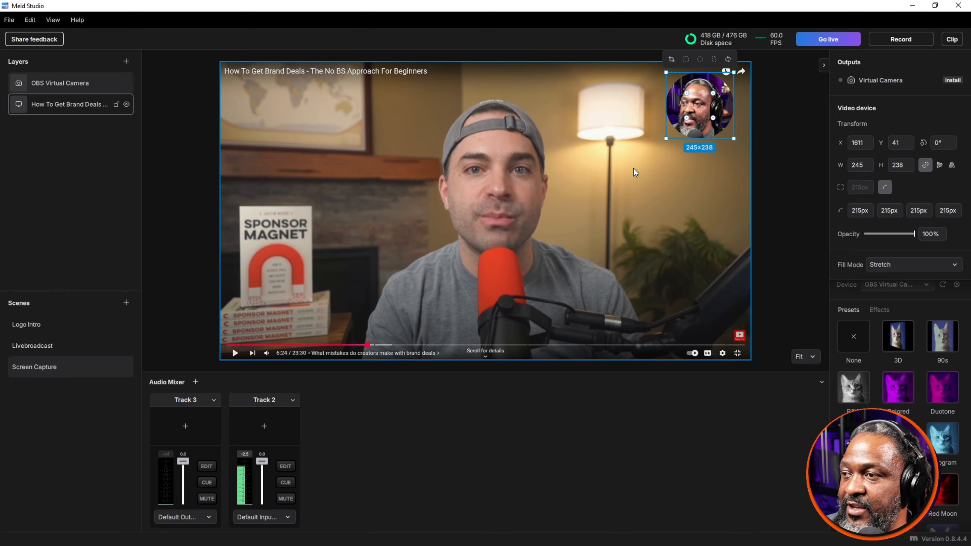
Step: Examine the details of the MeldStudio plugin in the preferences
left_click(9, 19)
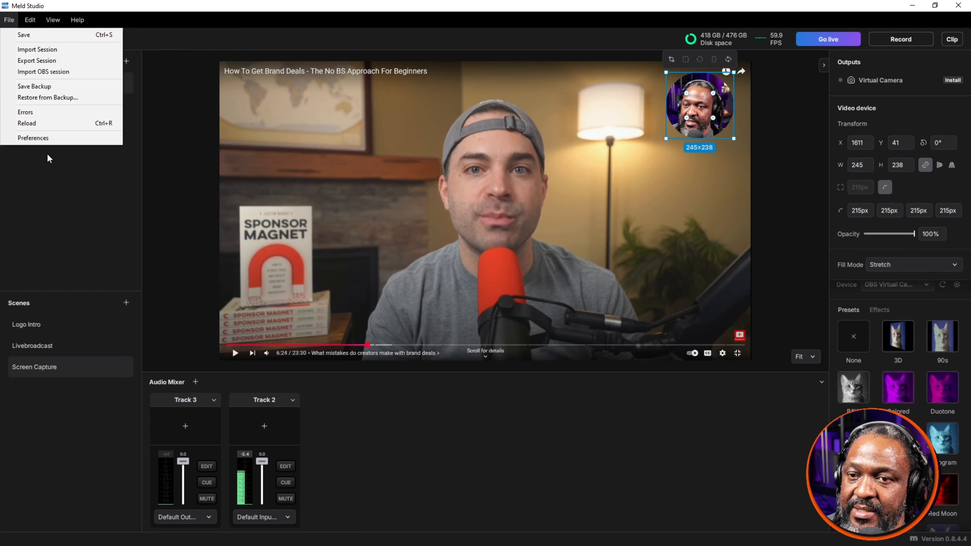
left_click(48, 138)
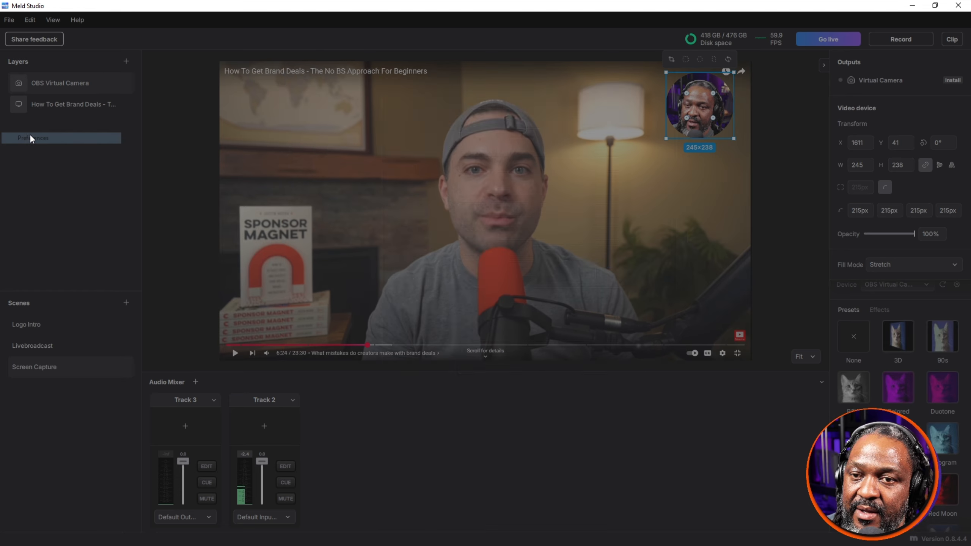
left_click(326, 89)
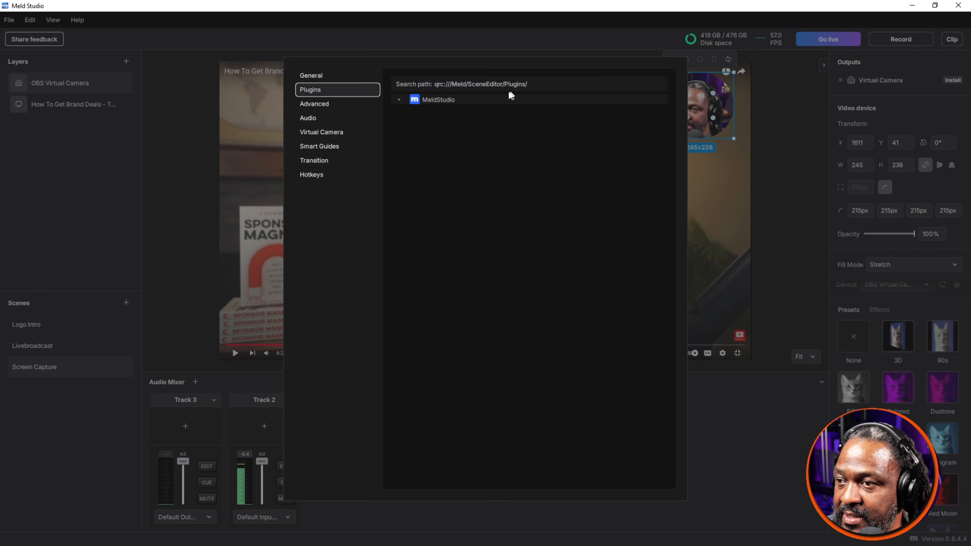
left_click(399, 101)
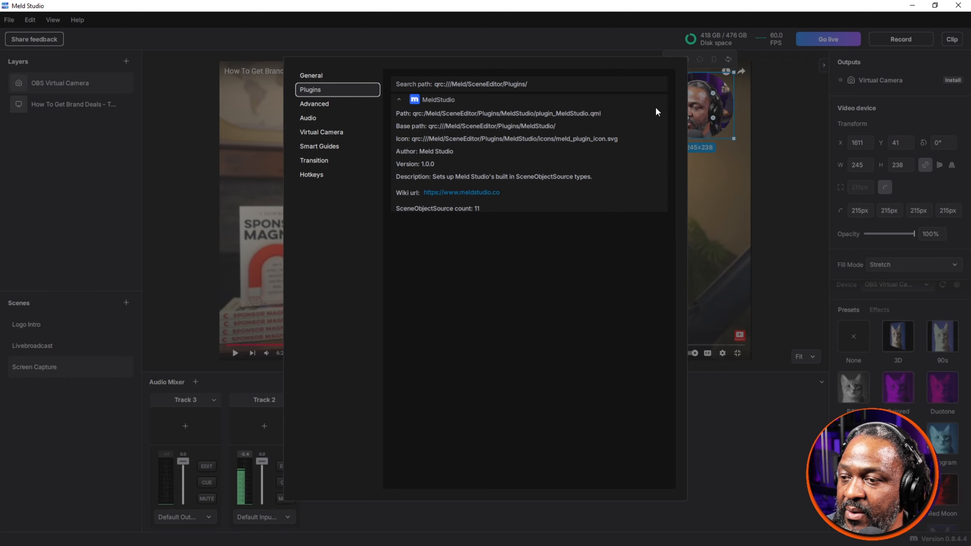
left_click(364, 41)
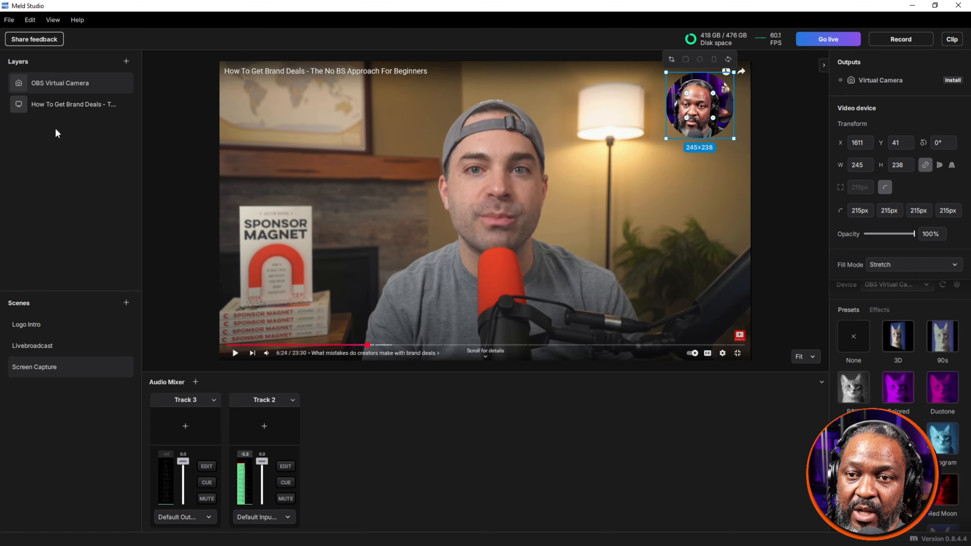
Step: Run through the Logo Intro, Livebroadcast and Screen Capture scenes in order to preview the transitions
left_click(44, 325)
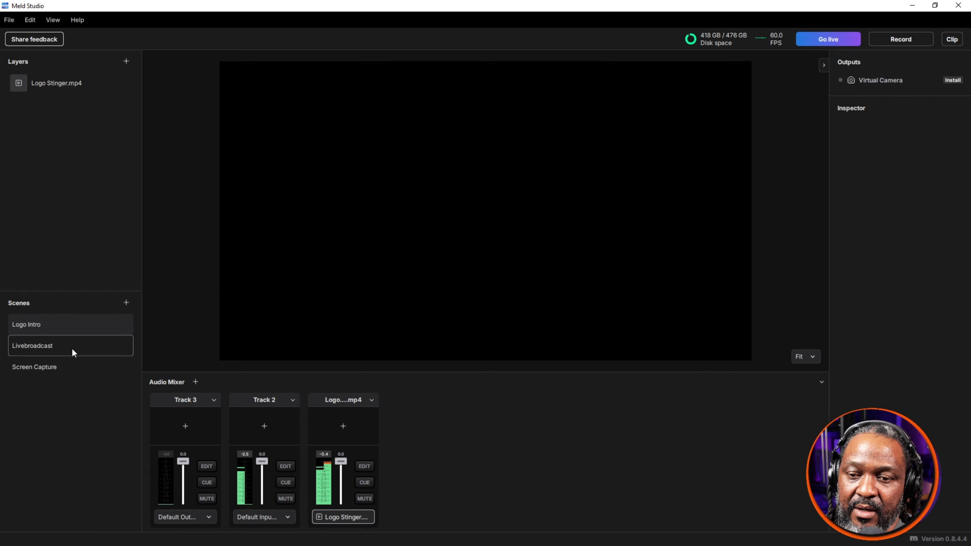
left_click(73, 350)
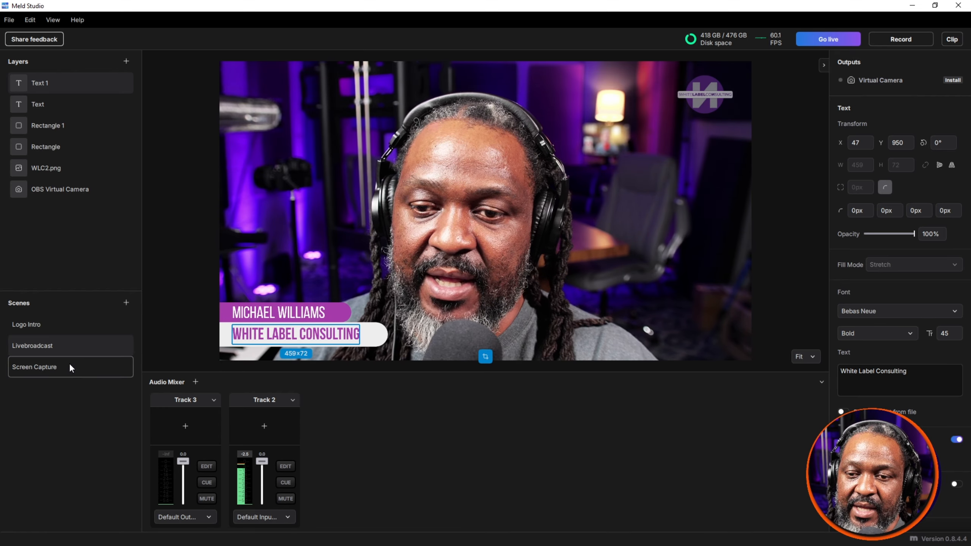
left_click(69, 364)
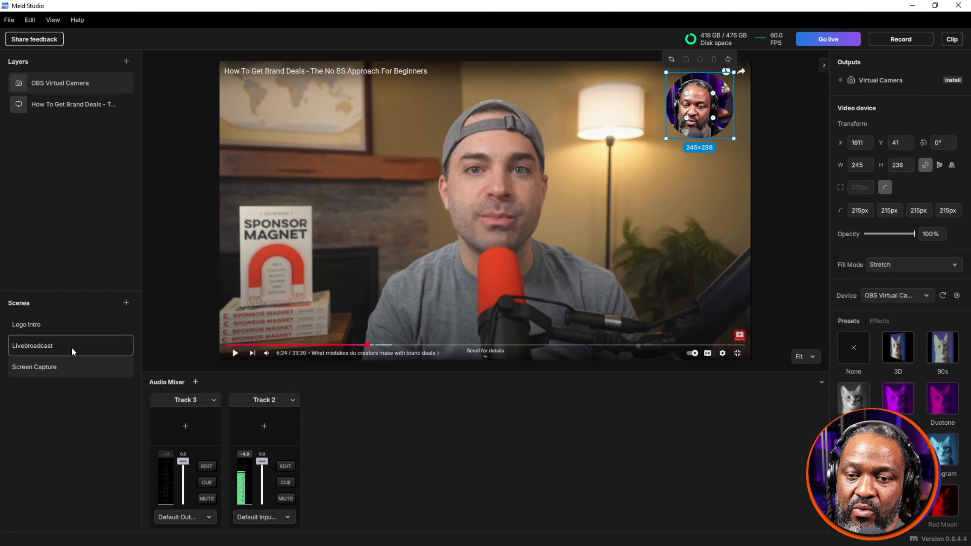
Step: Switch to the Livebroadcast scene, select both text and both rectangle layers together, and view the context options for the selection
left_click(71, 347)
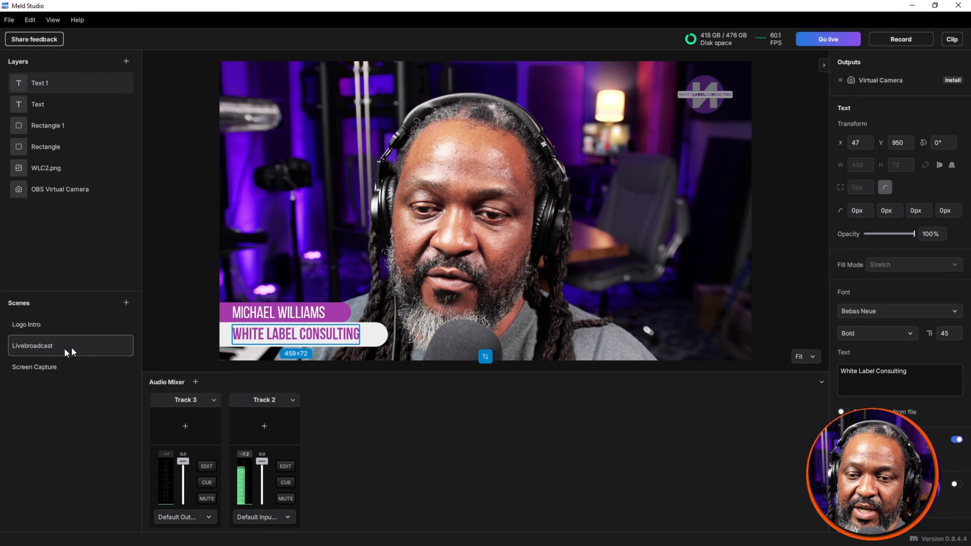
left_click(71, 105, "shift")
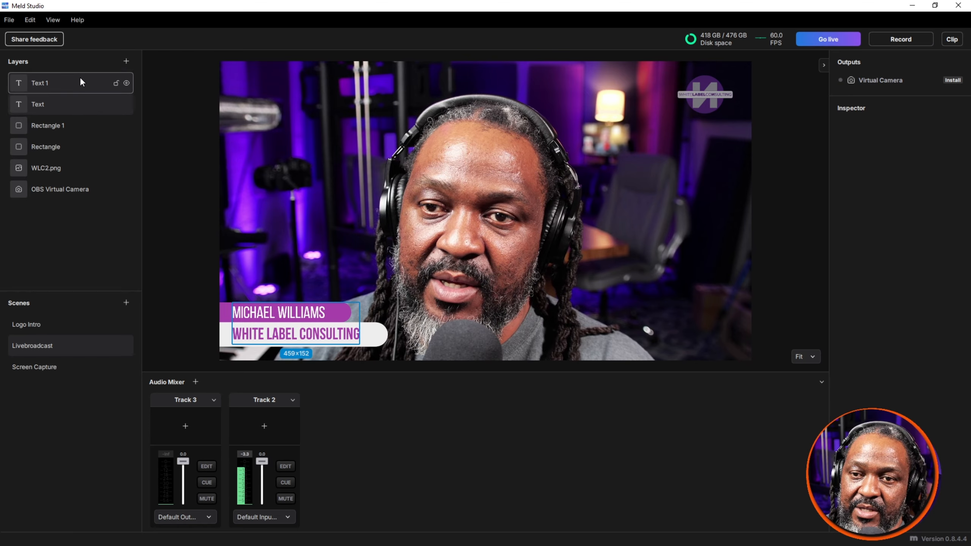
left_click(75, 126)
left_click(72, 144)
left_click(76, 87, "shift")
right_click(77, 87)
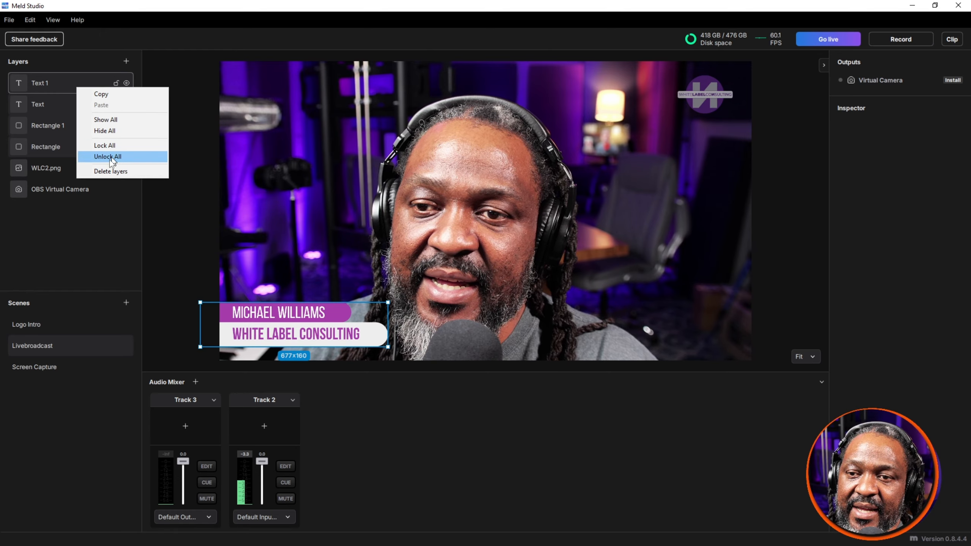
left_click(160, 19)
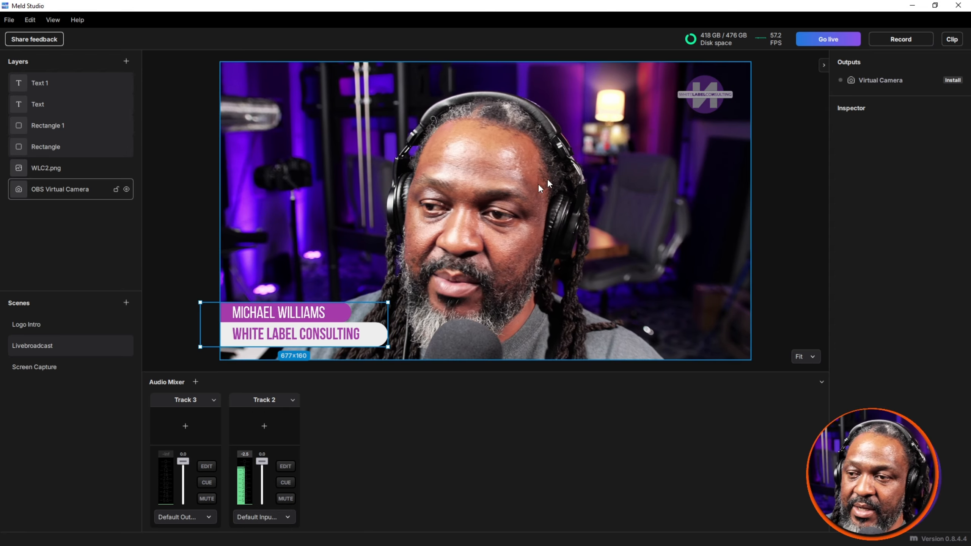
Step: Try to start the live stream and go to the streaming settings
left_click(820, 39)
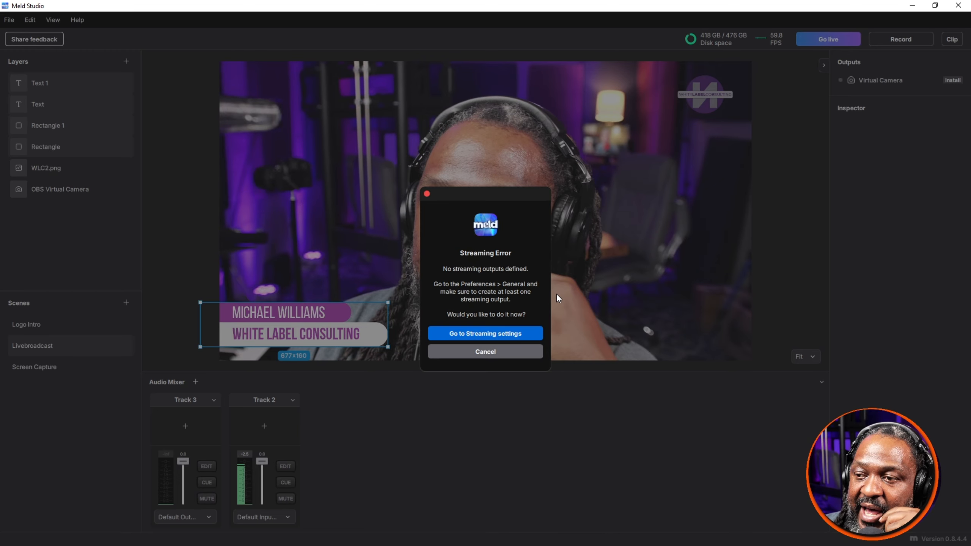
left_click(497, 333)
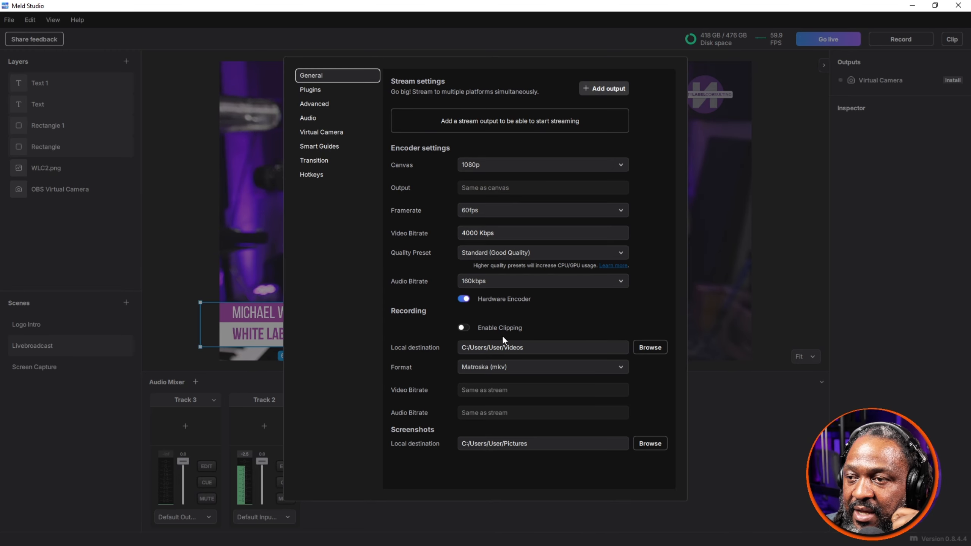
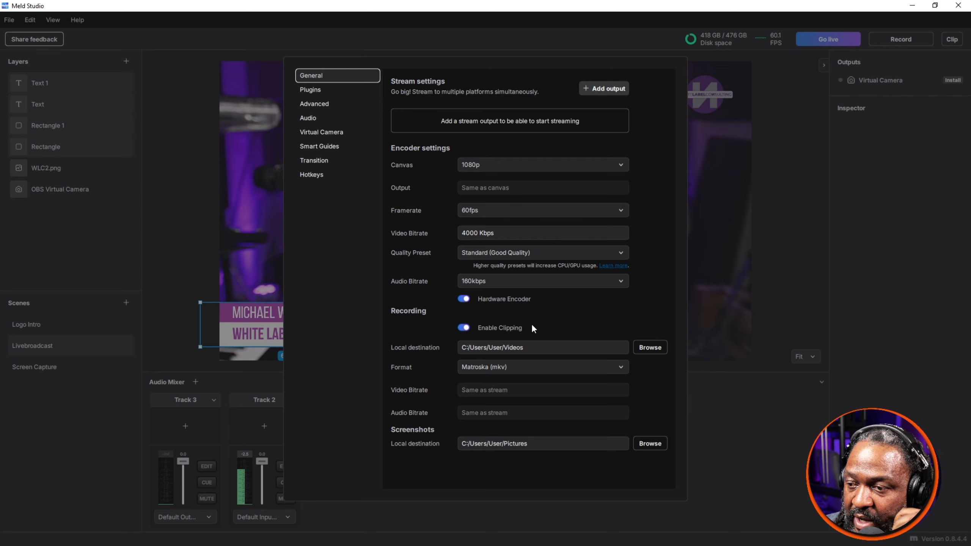
Step: Check the available recording formats and the Plugins preferences, keeping Matroska (mkv), and leave the preferences
left_click(497, 367)
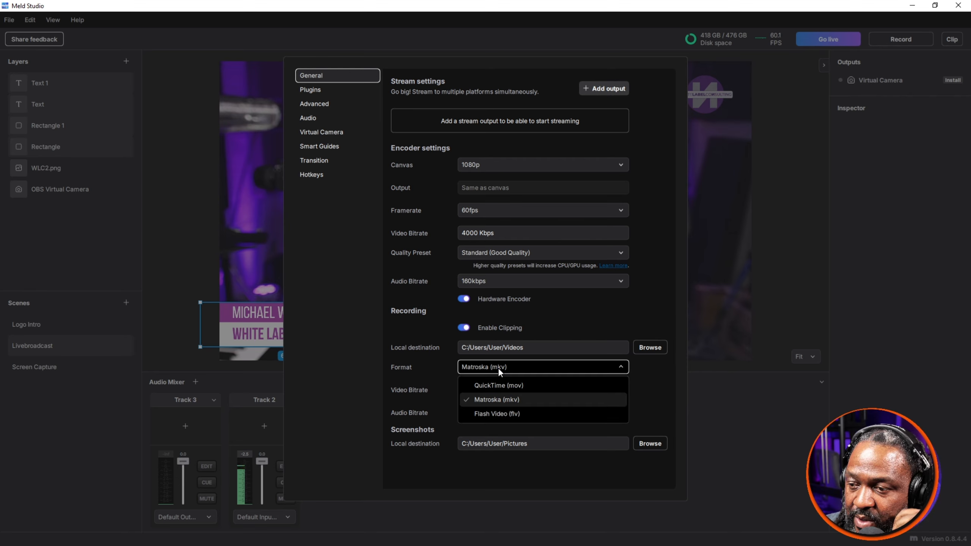
left_click(477, 371)
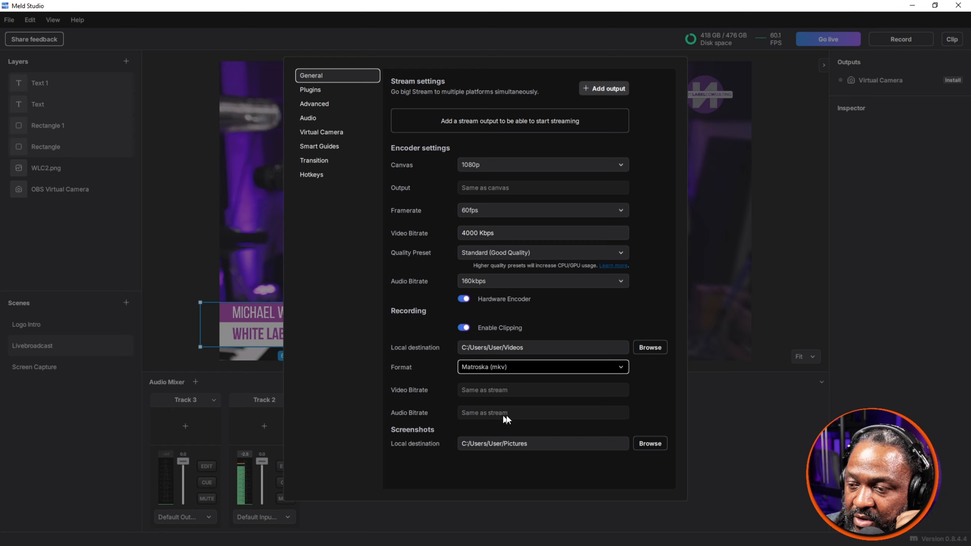
left_click(336, 90)
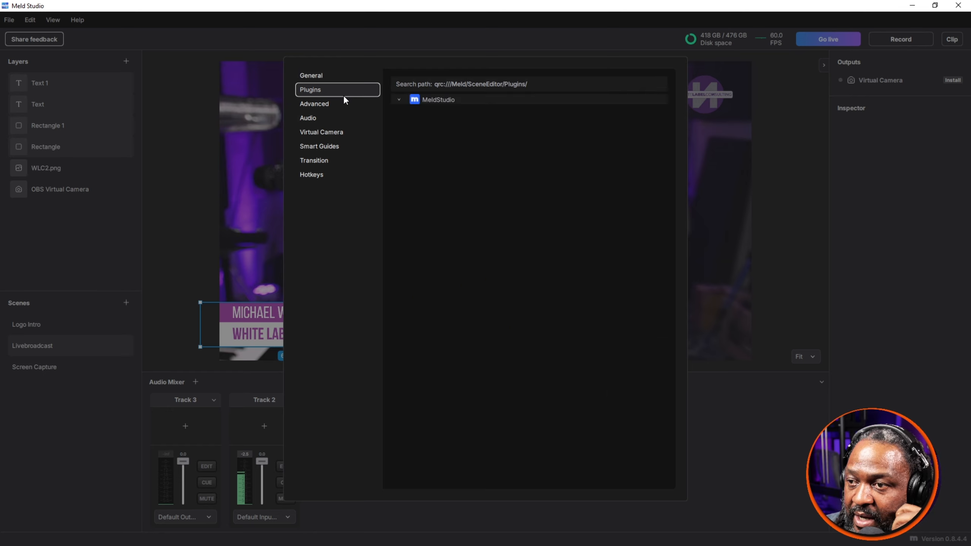
left_click(773, 167)
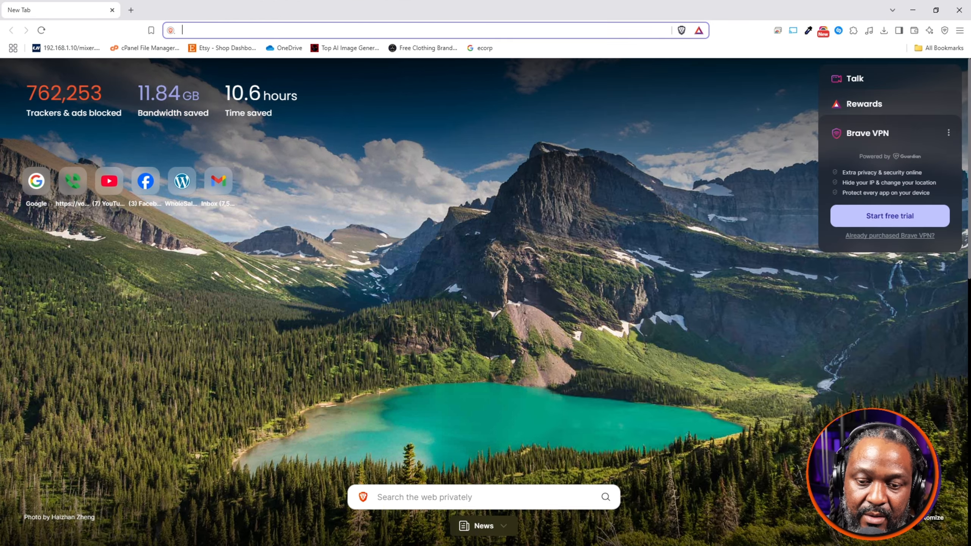
Step: Switch to the Brave browser, go to google.com and search for "meld studio"
left_click(182, 30)
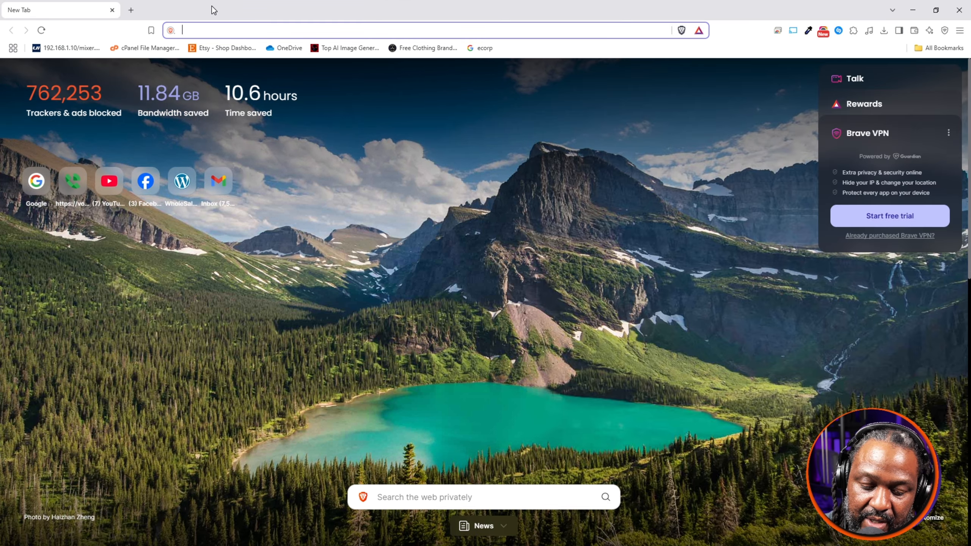
type("google.com")
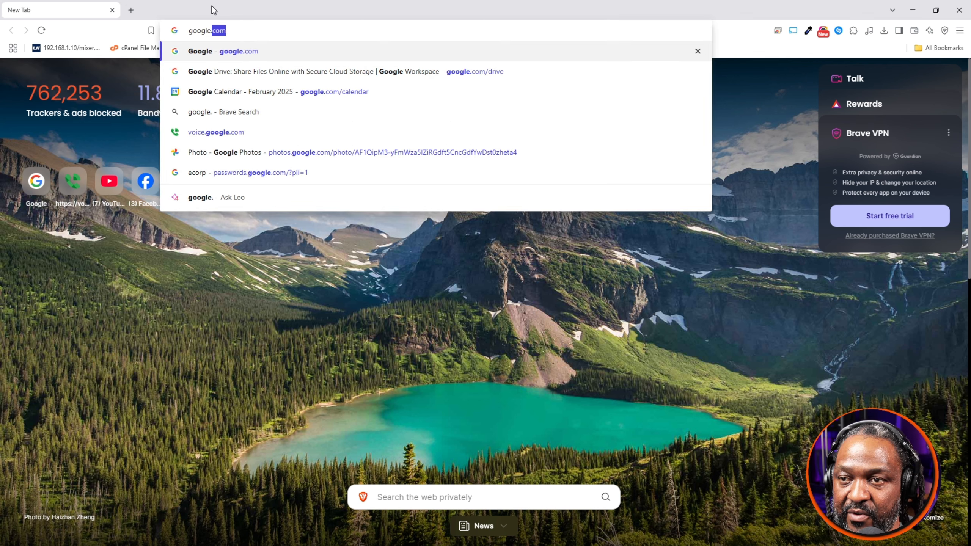
key("Return")
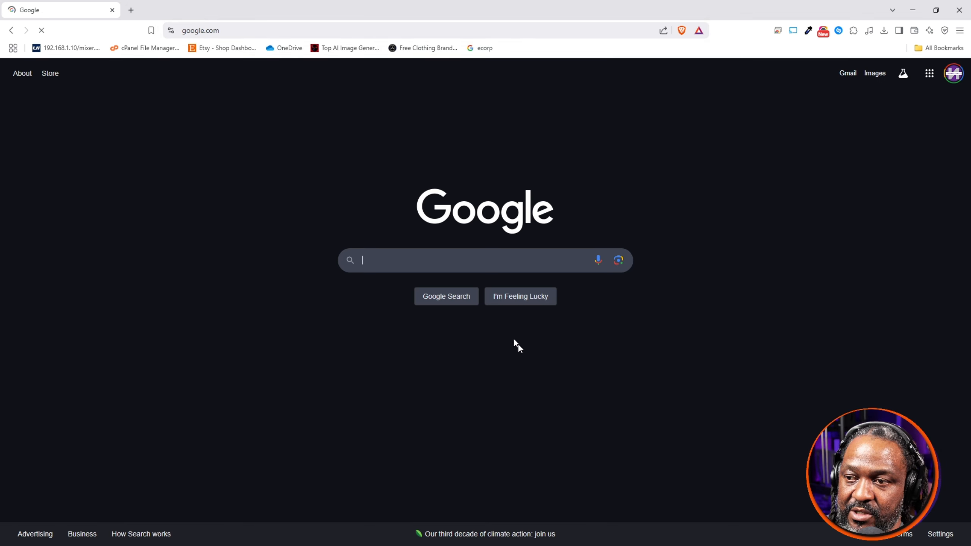
type("mel")
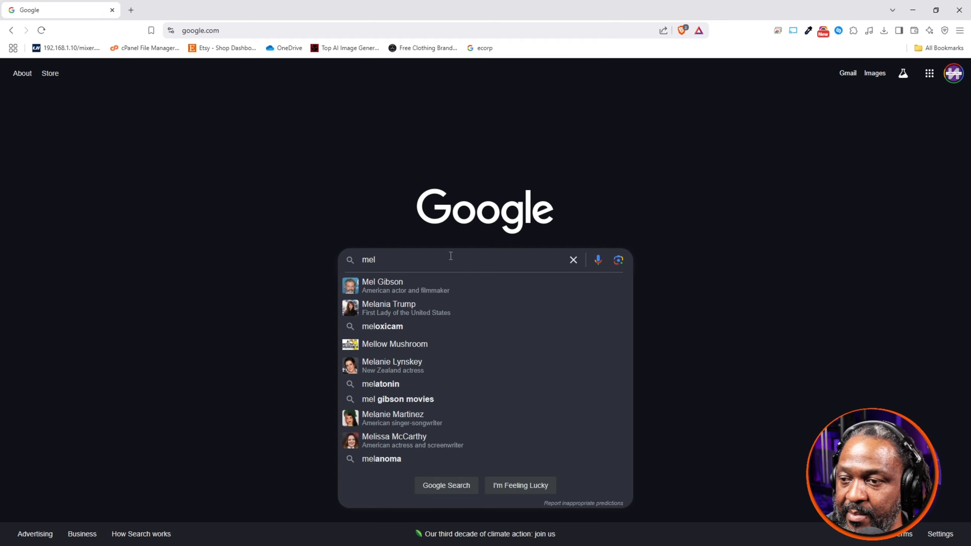
type("d studio")
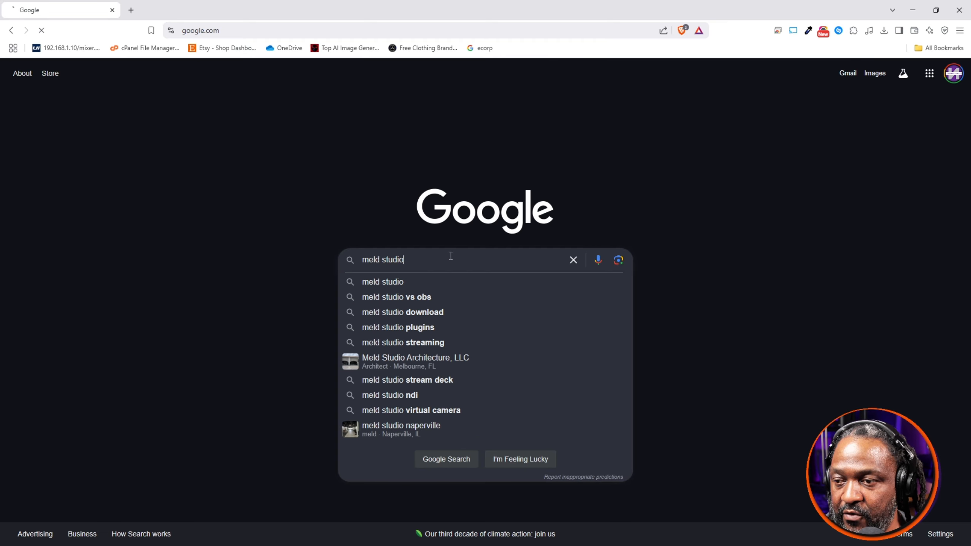
key("Return")
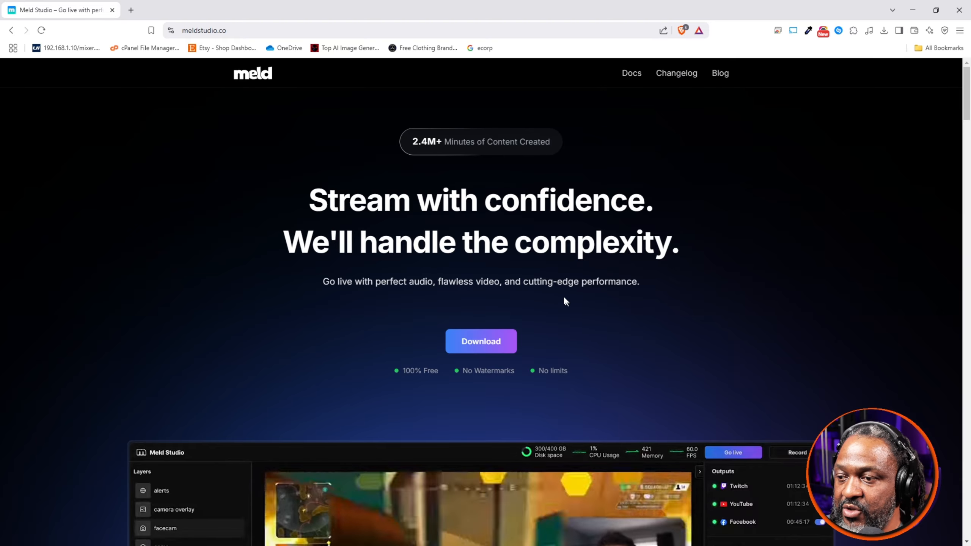
Step: Open the official Meld Studio website and look through its homepage as far as the Control Your Sound section
scroll(560, 297, "down", 10)
scroll(561, 293, "up", 2)
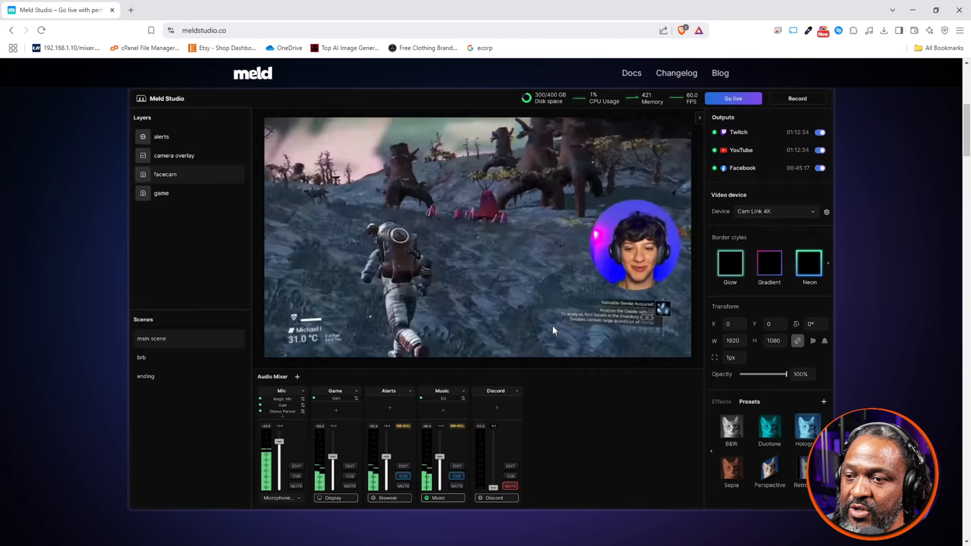
scroll(552, 325, "down", 4)
scroll(553, 321, "up", 4)
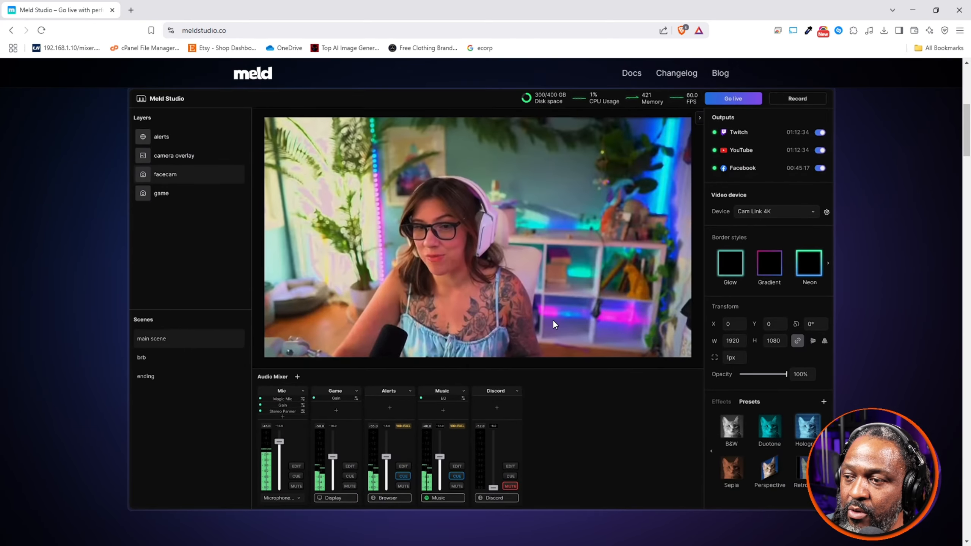
scroll(554, 319, "down", 10)
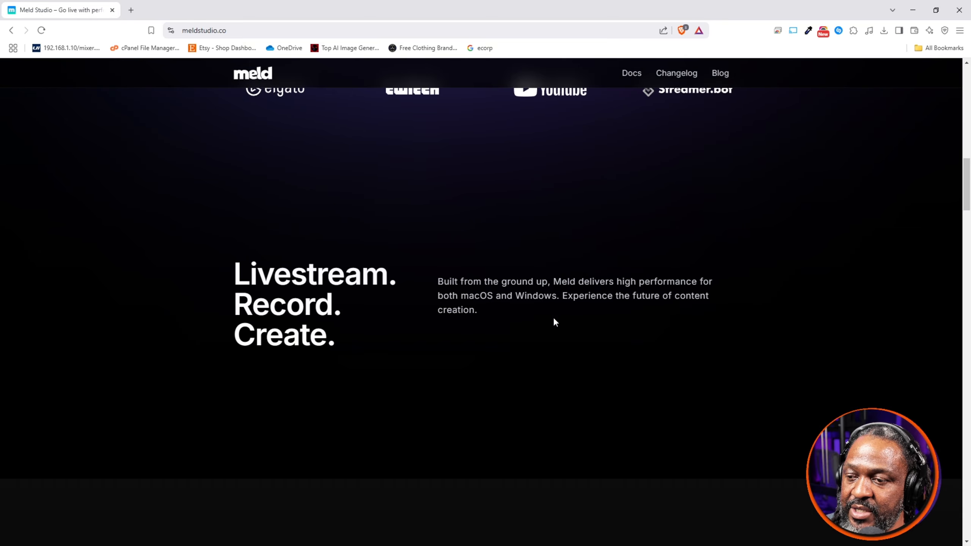
scroll(554, 321, "down", 15)
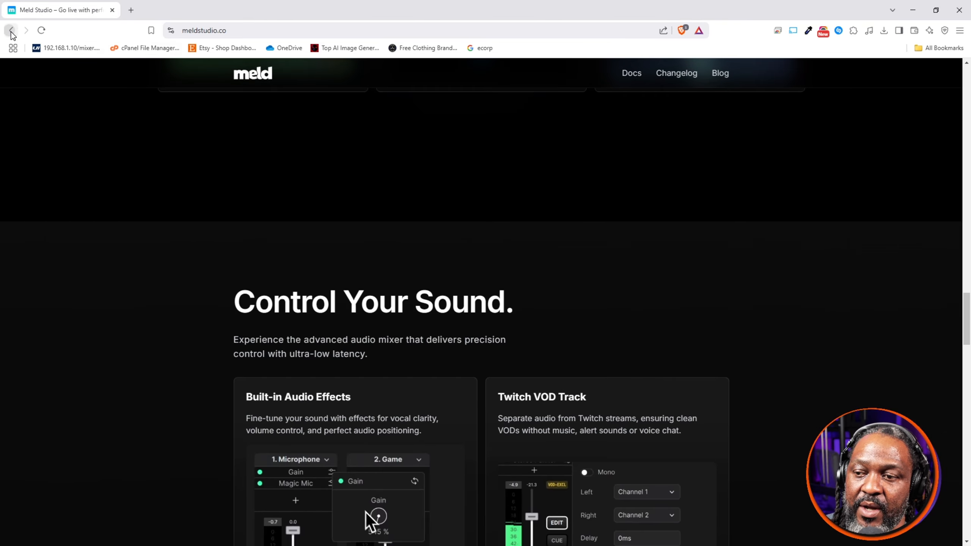
Step: Return to the Google results and change the search to "meld studio plugins"
left_click(11, 30)
left_click(267, 88)
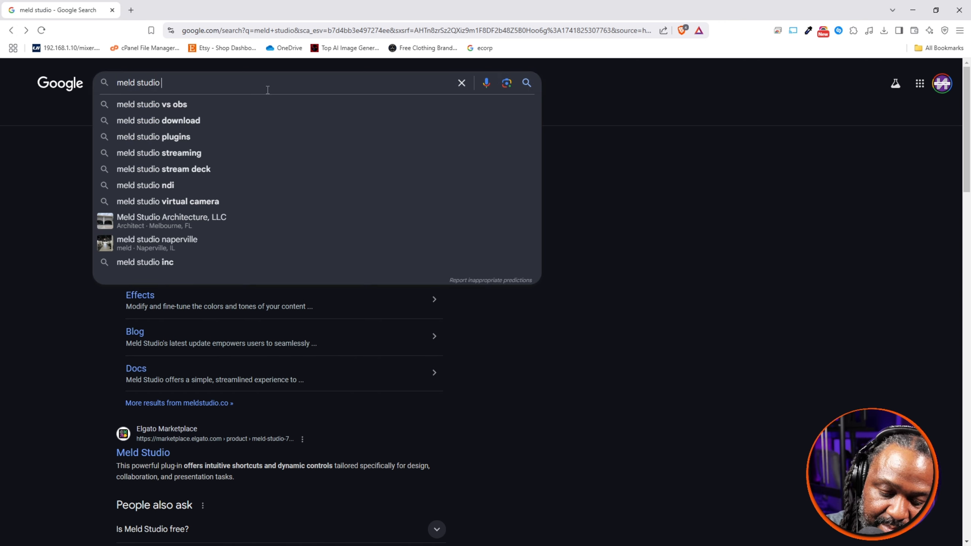
type("polugin")
key("BackSpace")
key("BackSpace")
key("BackSpace")
key("BackSpace")
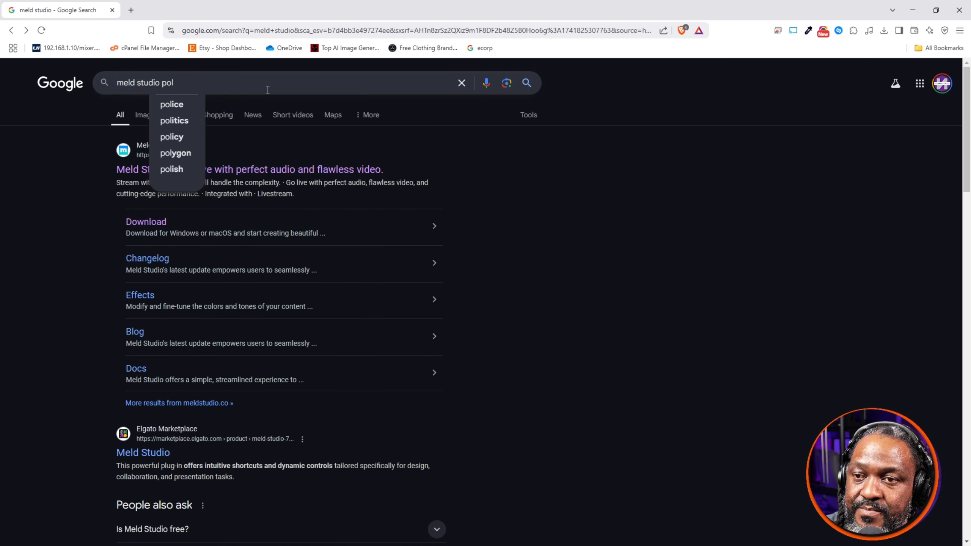
key("BackSpace")
key("BackSpace")
type("lugin")
key("Return")
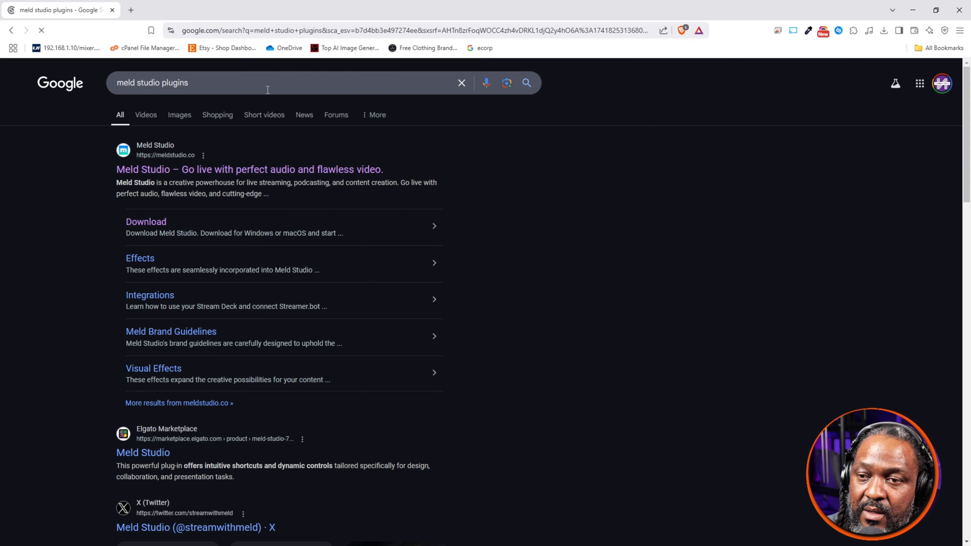
Step: Open the Elgato Marketplace result for Meld Studio in a new tab and read the plug-in's overview and information
scroll(218, 206, "down", 4)
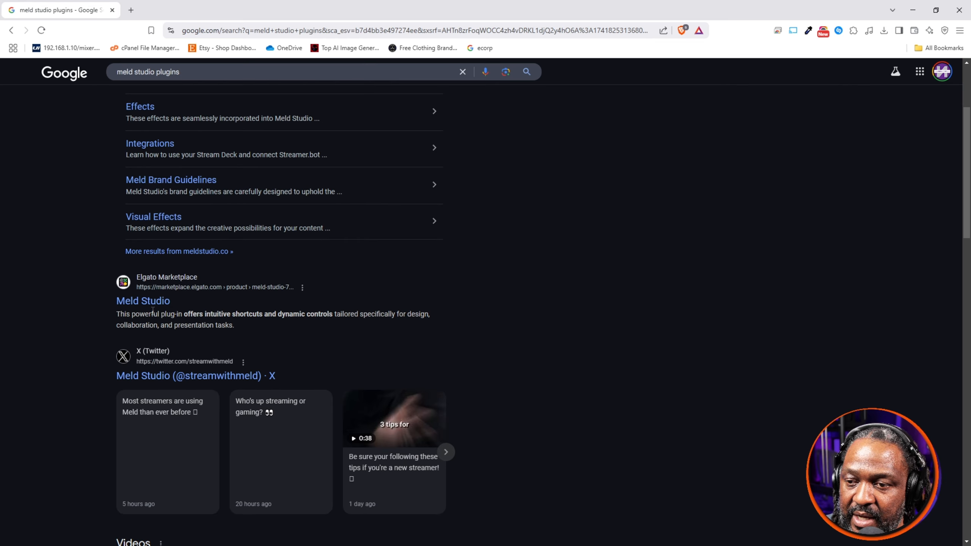
right_click(157, 303)
left_click(196, 309)
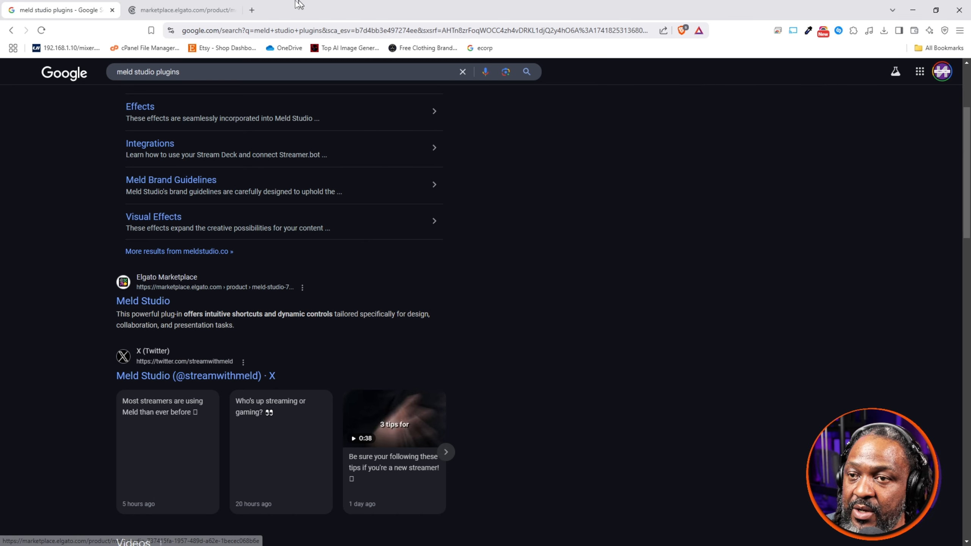
left_click(189, 11)
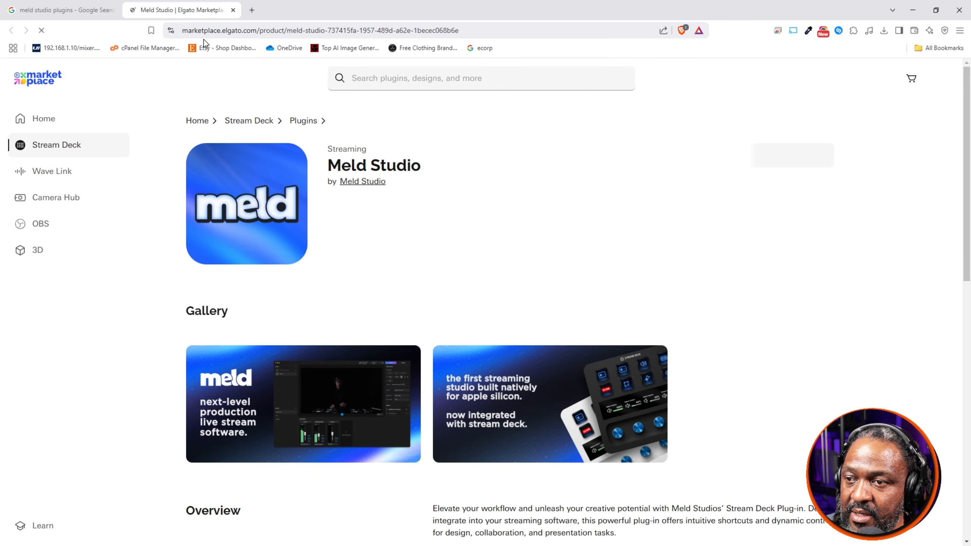
scroll(365, 203, "down", 9)
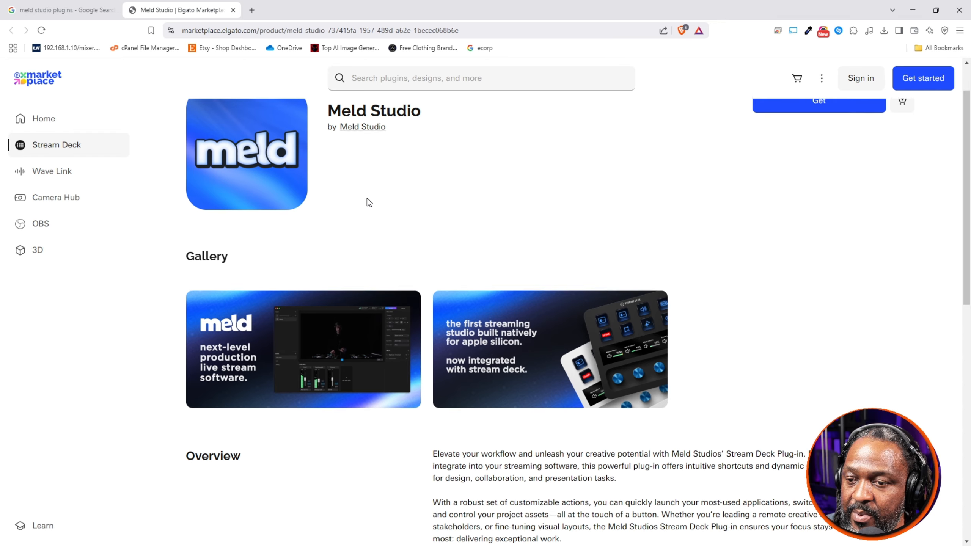
scroll(368, 201, "down", 5)
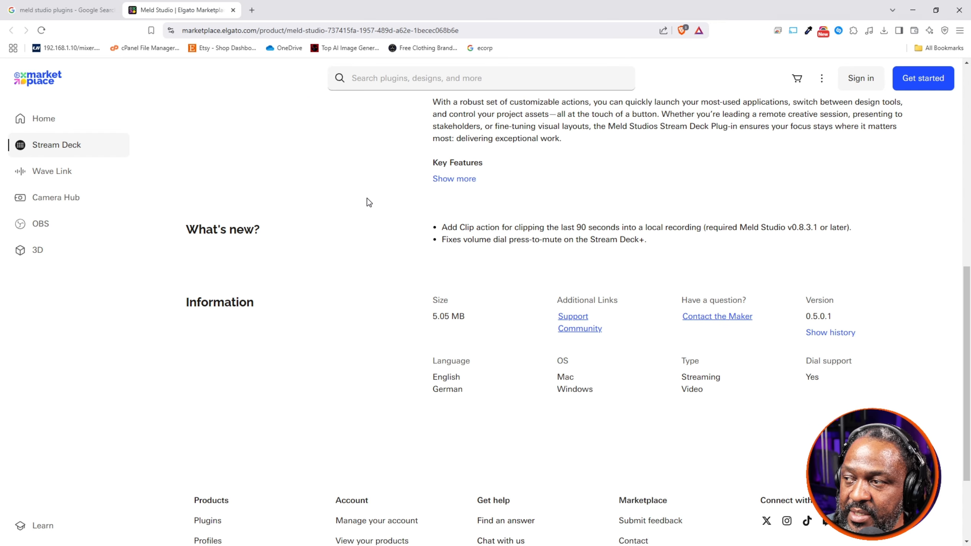
Step: Go back to the Google results and look through the videos and the GitHub listing for plugin sources
left_click(66, 15)
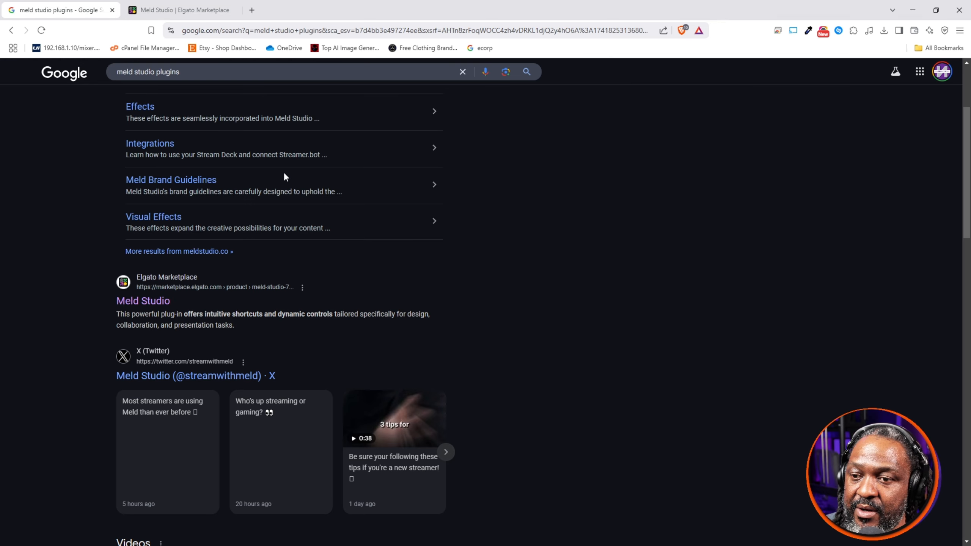
scroll(291, 281, "down", 8)
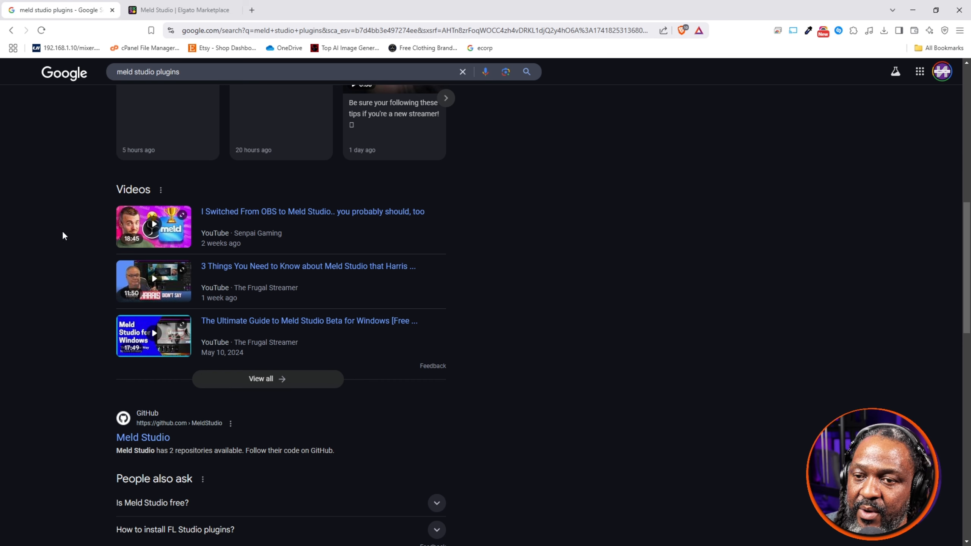
scroll(52, 234, "up", 2)
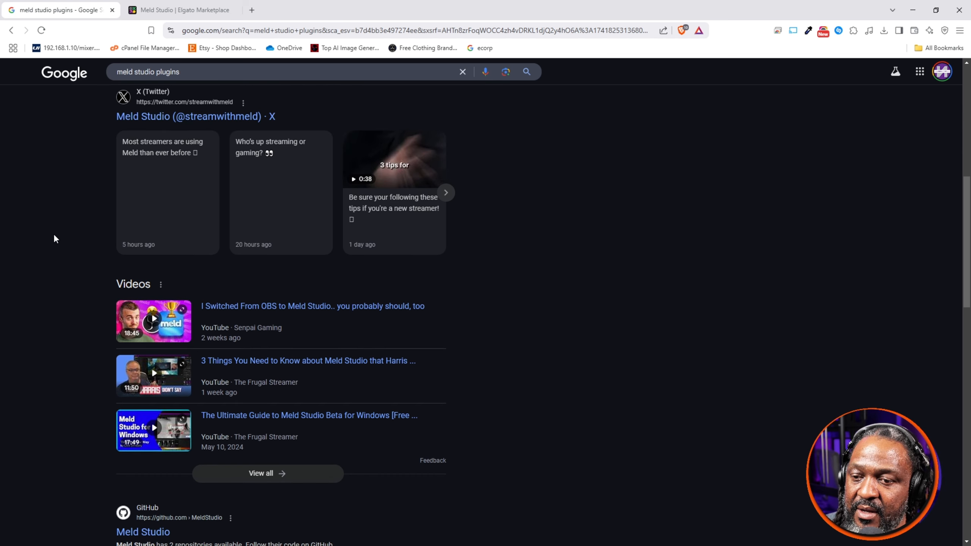
scroll(53, 234, "down", 2)
scroll(60, 236, "down", 3)
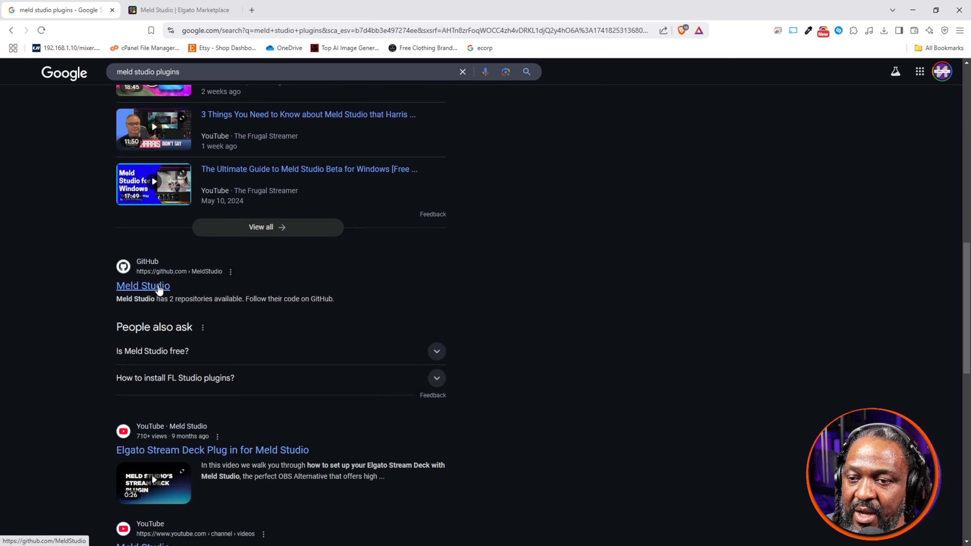
Step: Open meldstudio.co from the results and read its homepage sections on multistreaming, audio, VST3 support, testimonials and downloads
scroll(187, 249, "up", 15)
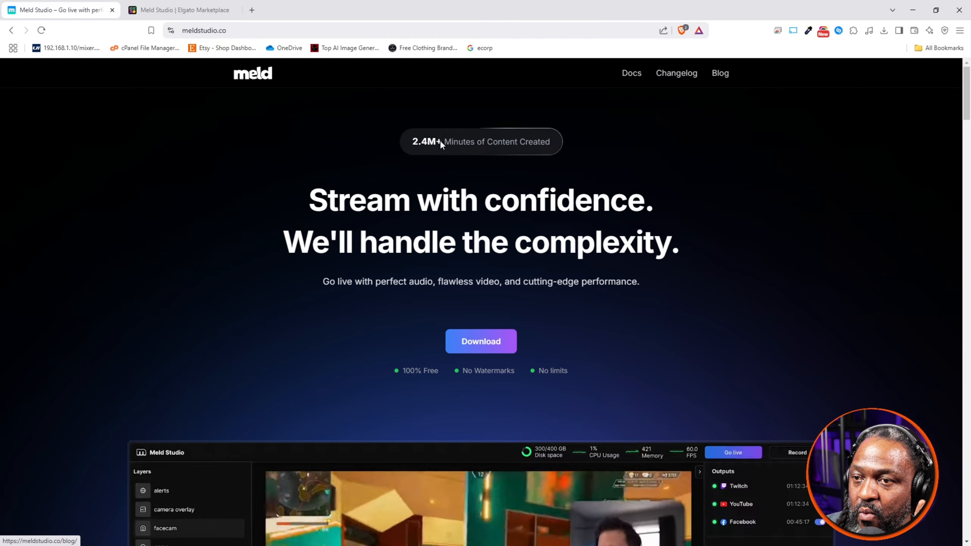
scroll(440, 141, "down", 10)
scroll(443, 171, "down", 20)
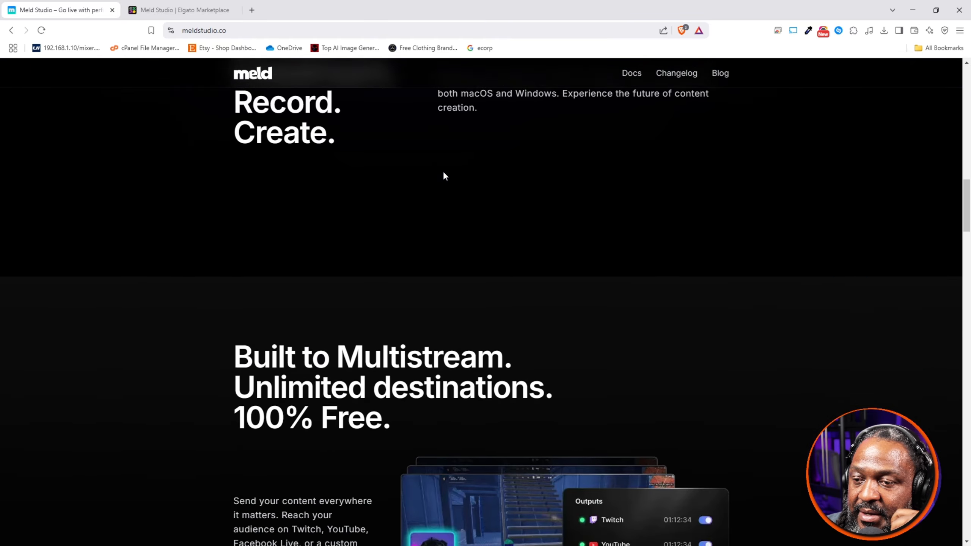
scroll(443, 171, "down", 15)
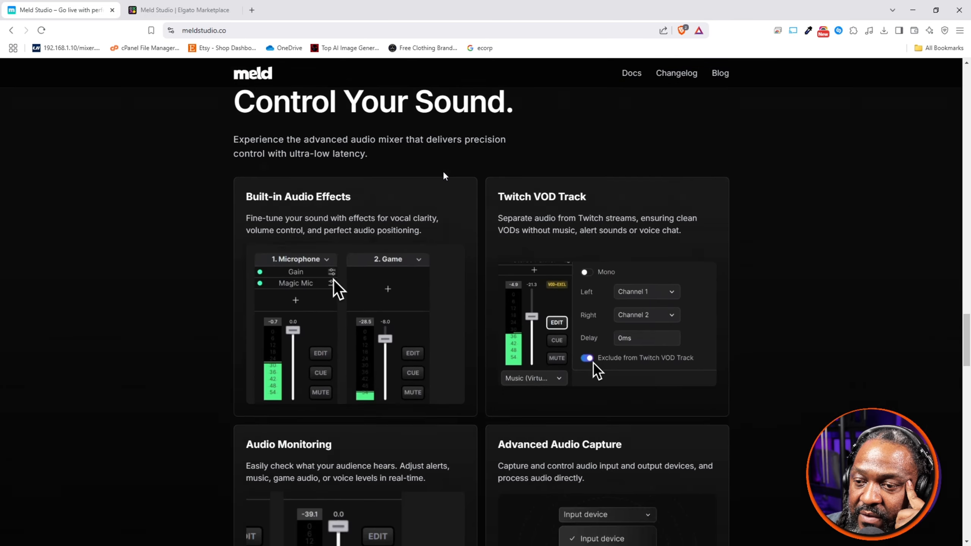
scroll(443, 170, "down", 10)
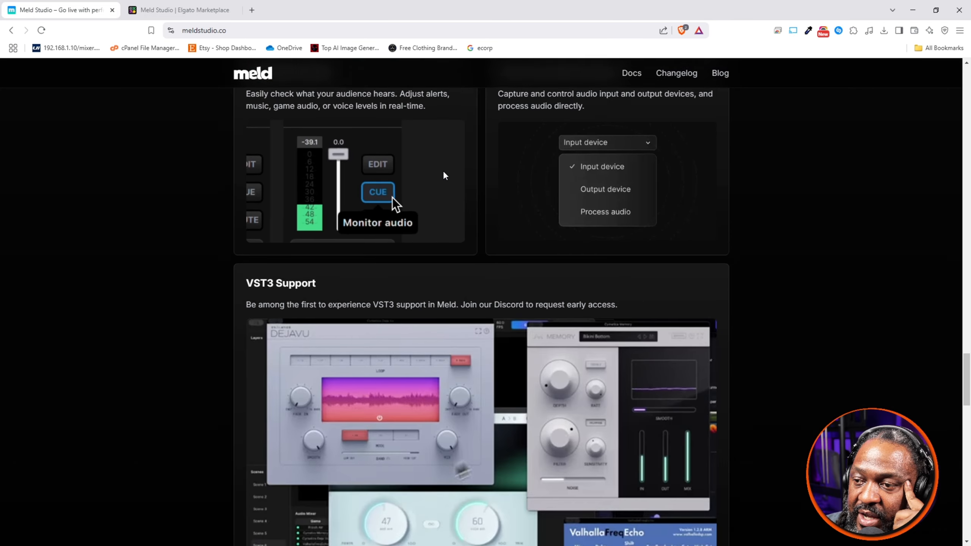
scroll(443, 172, "down", 12)
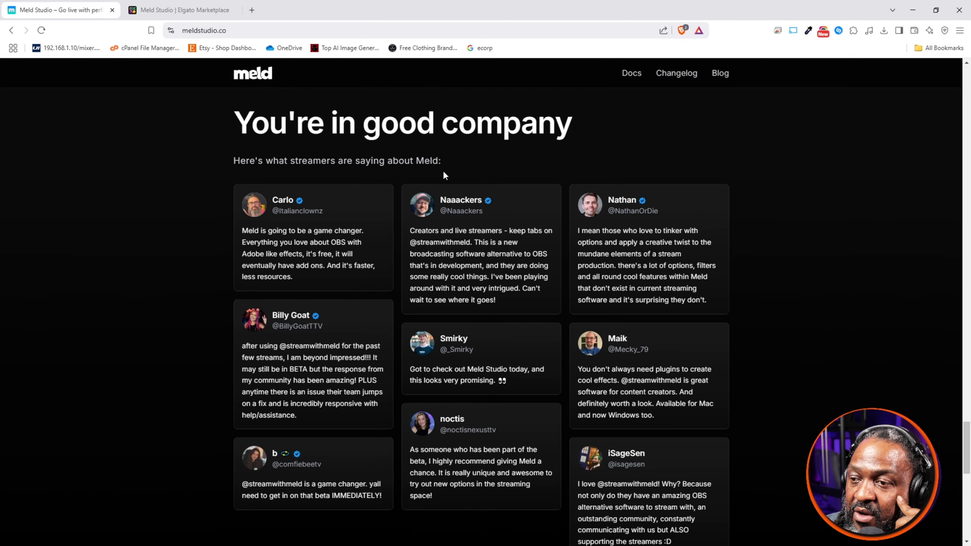
scroll(444, 172, "down", 10)
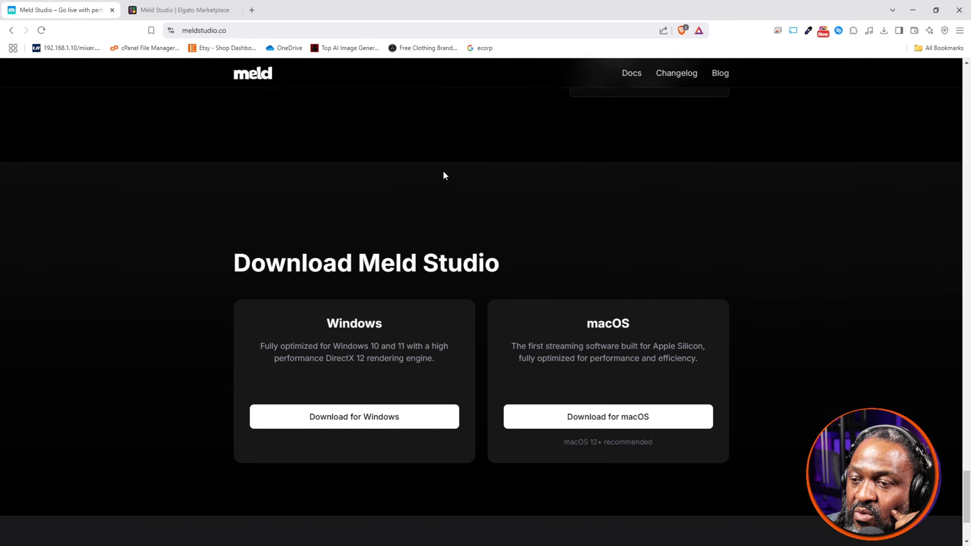
Step: Open the site's Effects page and read through the built-in effects, stackable combinations, filter effects and color effects it describes
scroll(444, 175, "down", 3)
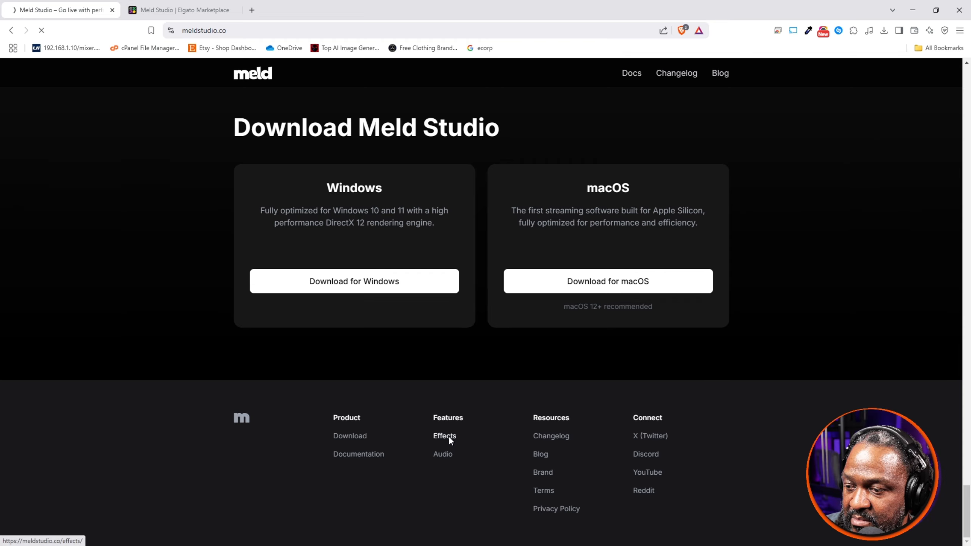
scroll(425, 371, "down", 8)
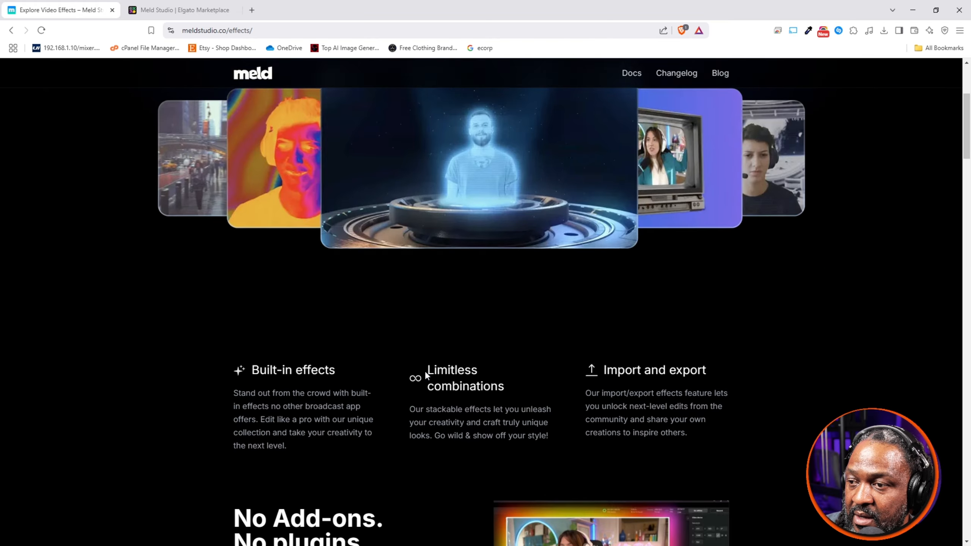
scroll(426, 372, "down", 6)
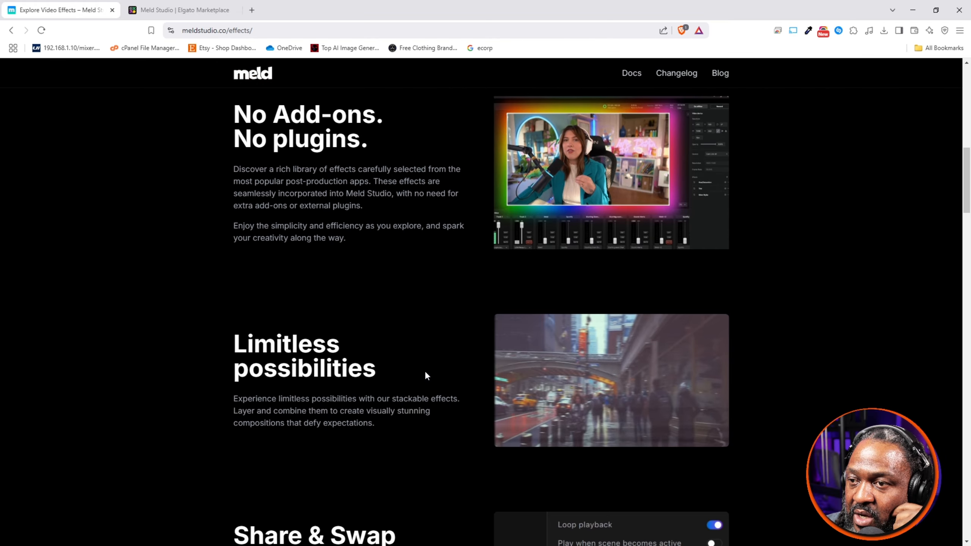
scroll(426, 373, "down", 4)
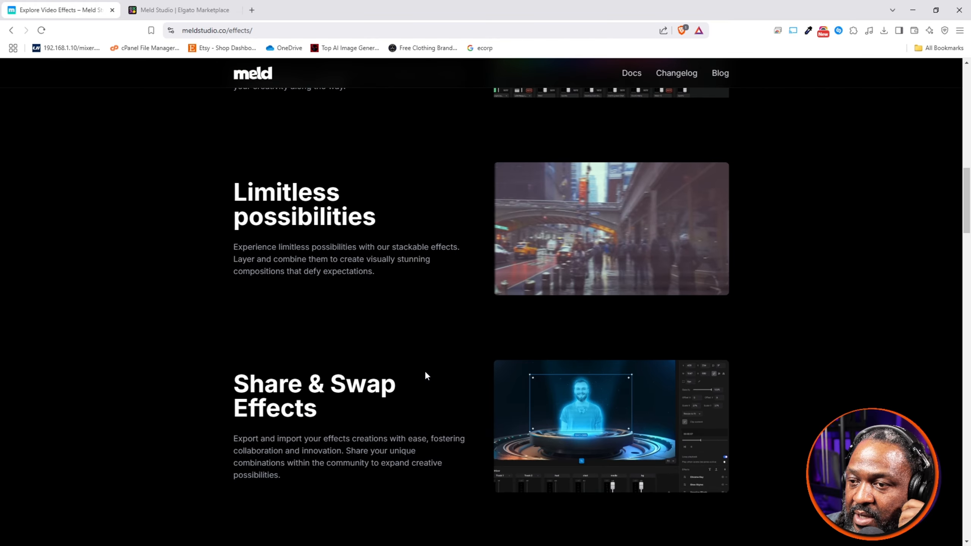
scroll(425, 372, "down", 10)
scroll(426, 373, "up", 1)
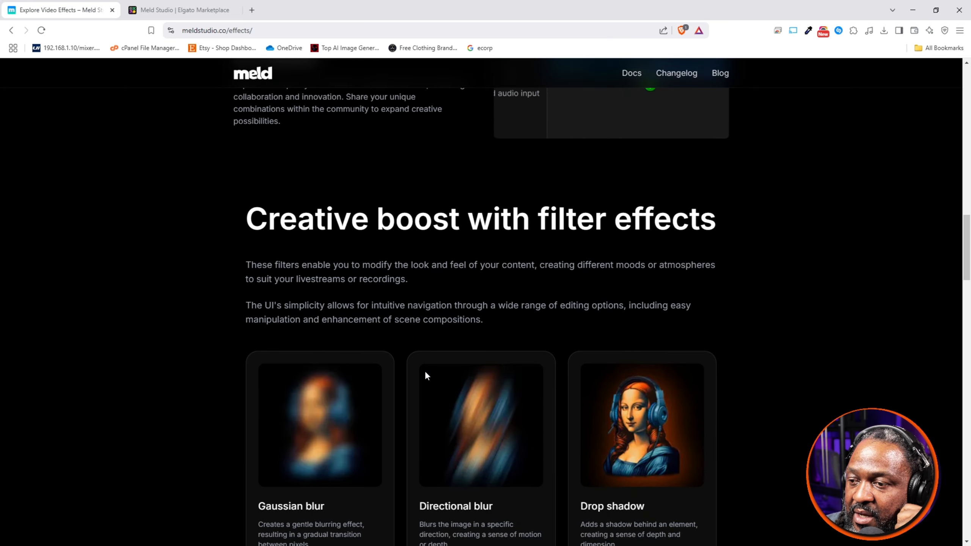
scroll(425, 372, "up", 1)
scroll(425, 373, "down", 3)
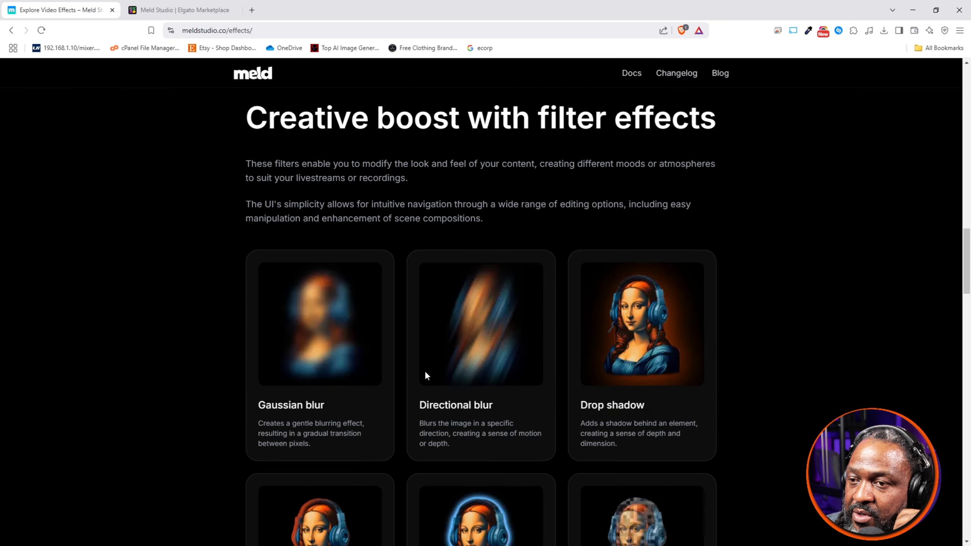
scroll(426, 373, "down", 2)
scroll(426, 373, "down", 16)
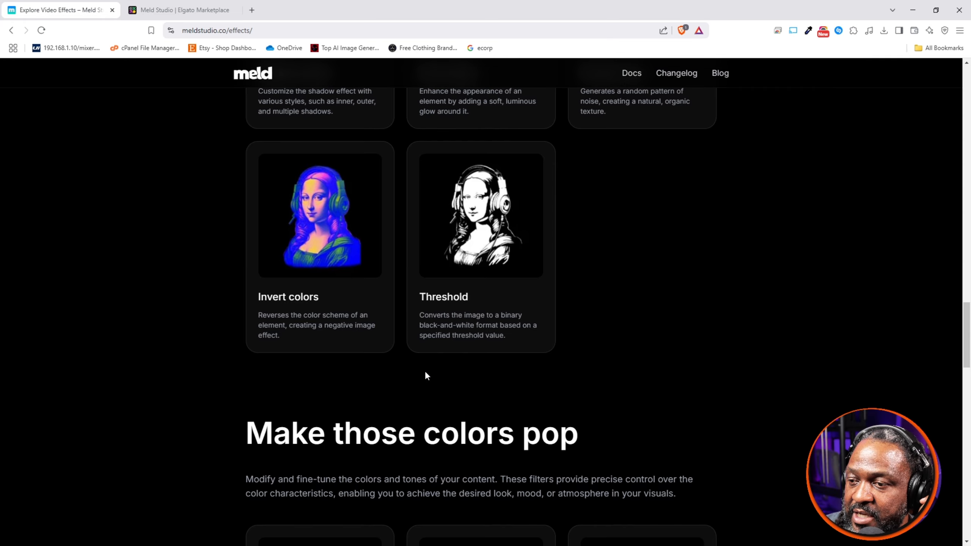
scroll(426, 373, "down", 11)
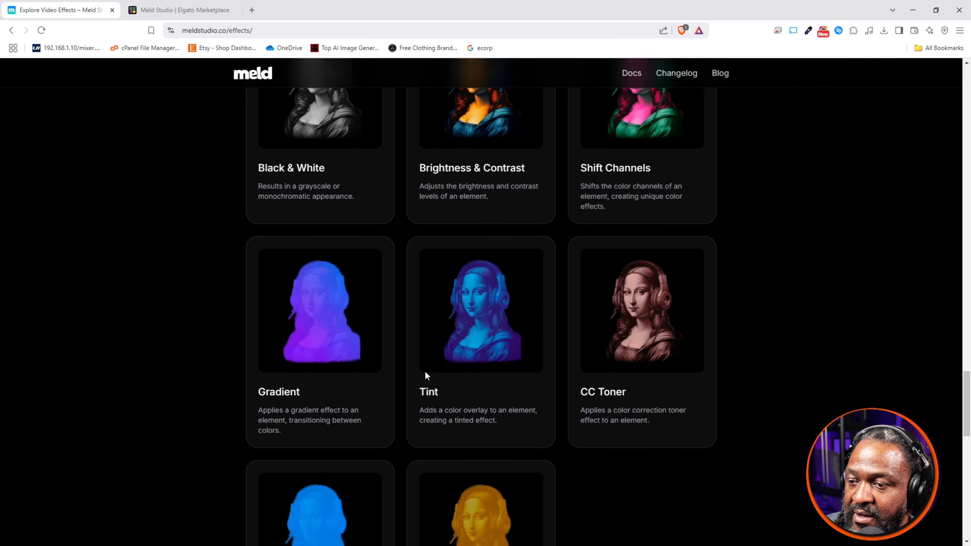
scroll(426, 373, "up", 7)
scroll(428, 378, "down", 5)
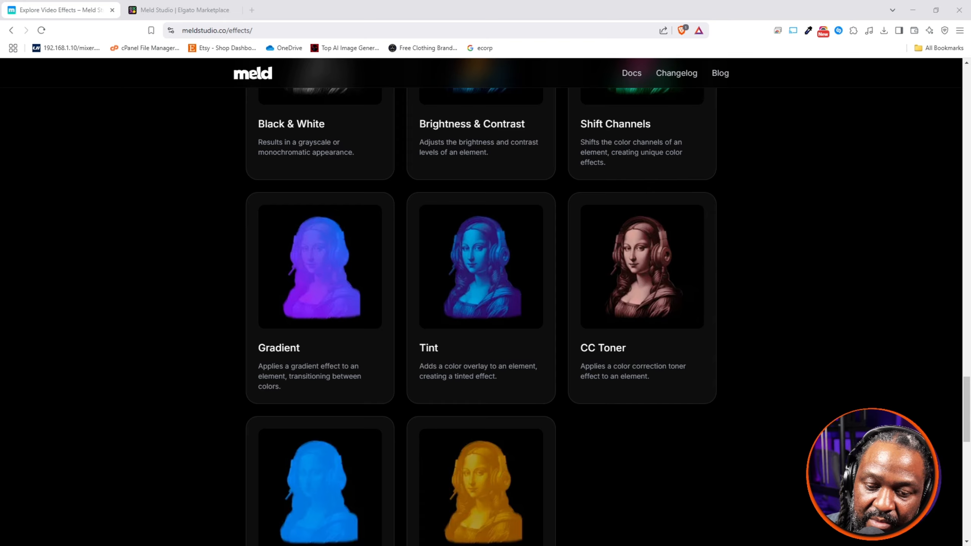
Step: Switch back to Meld Studio and review the effects and presets available for the OBS Virtual Camera layer in the Livebroadcast scene
left_click(919, 11)
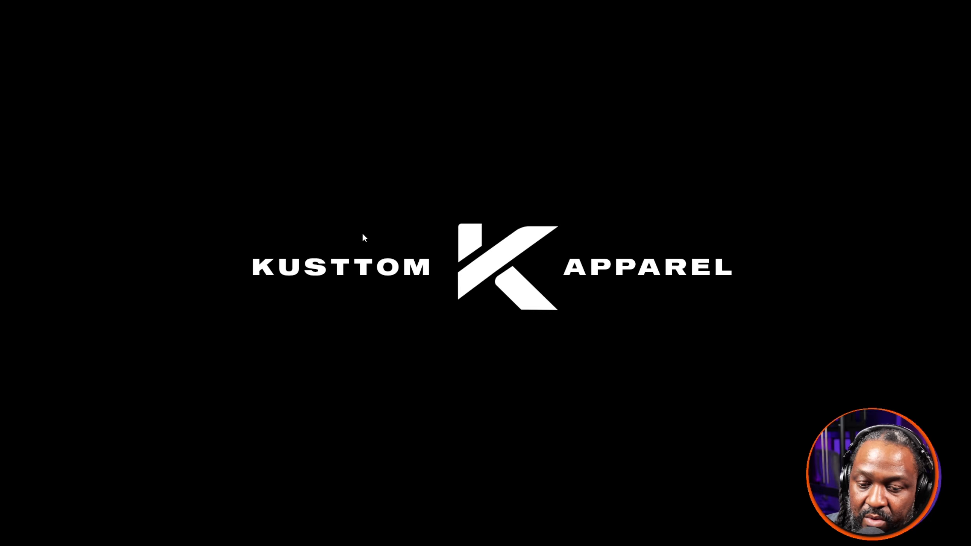
left_click_drag(0, 202, 557, 2)
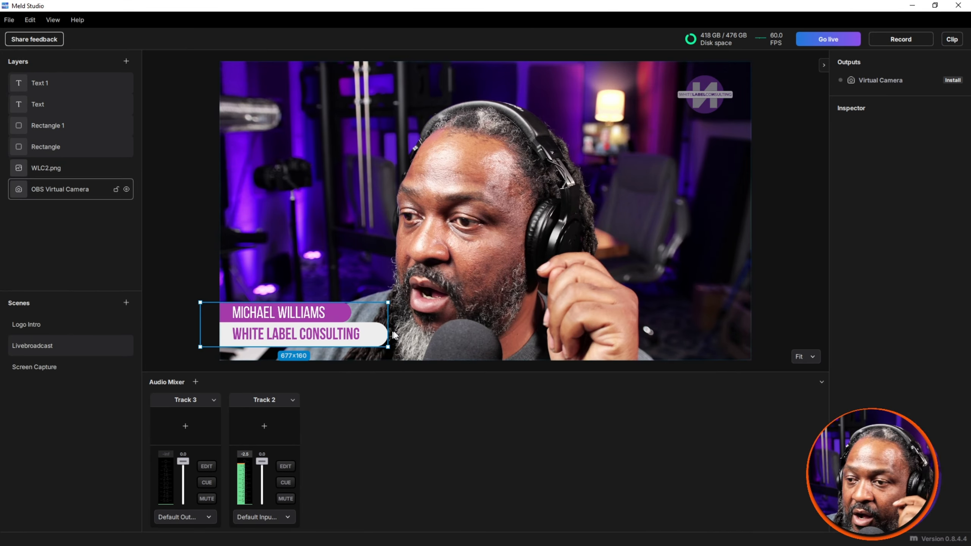
left_click(76, 195)
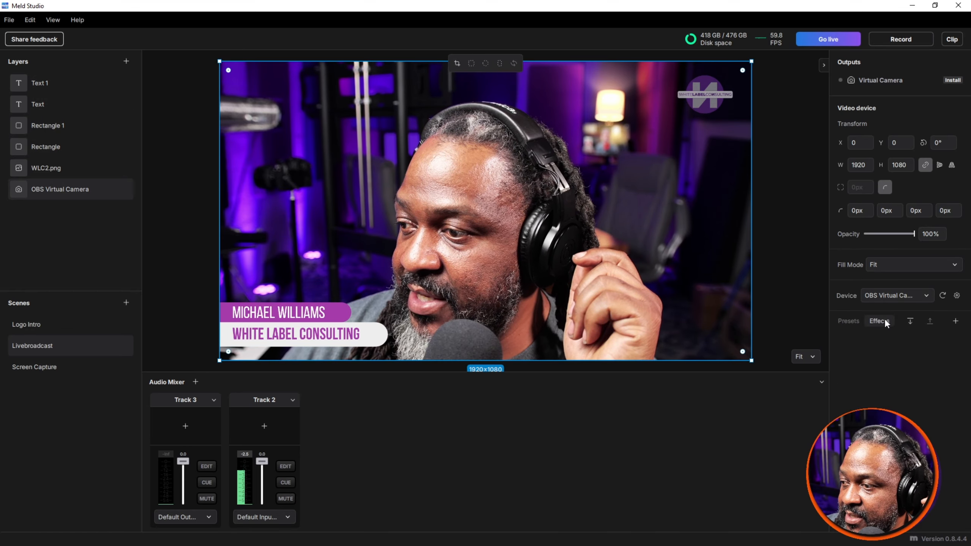
left_click(955, 321)
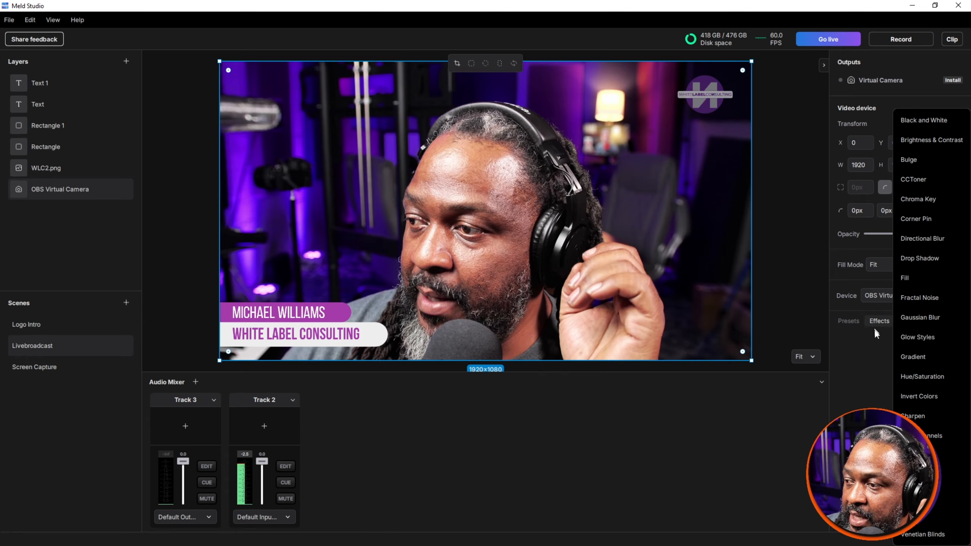
left_click(865, 367)
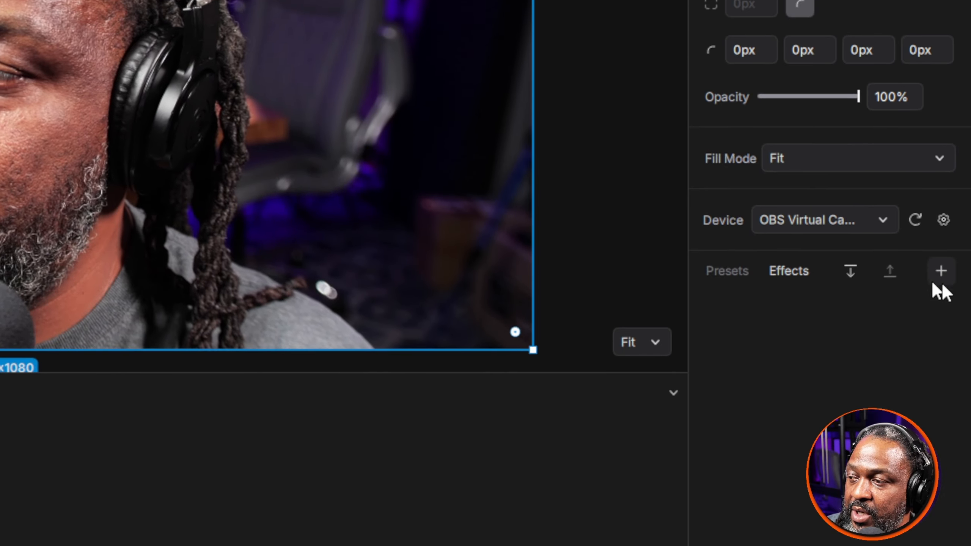
left_click(941, 316)
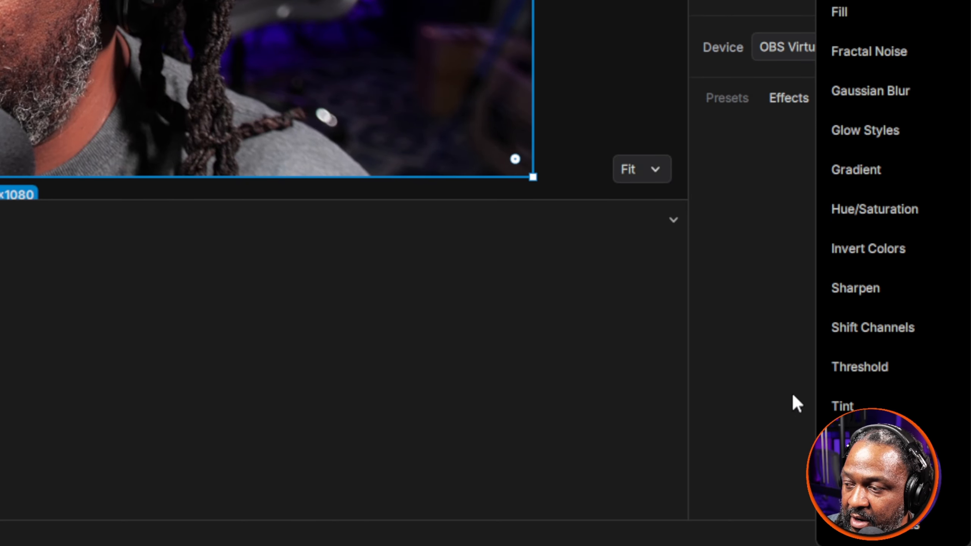
left_click(797, 403)
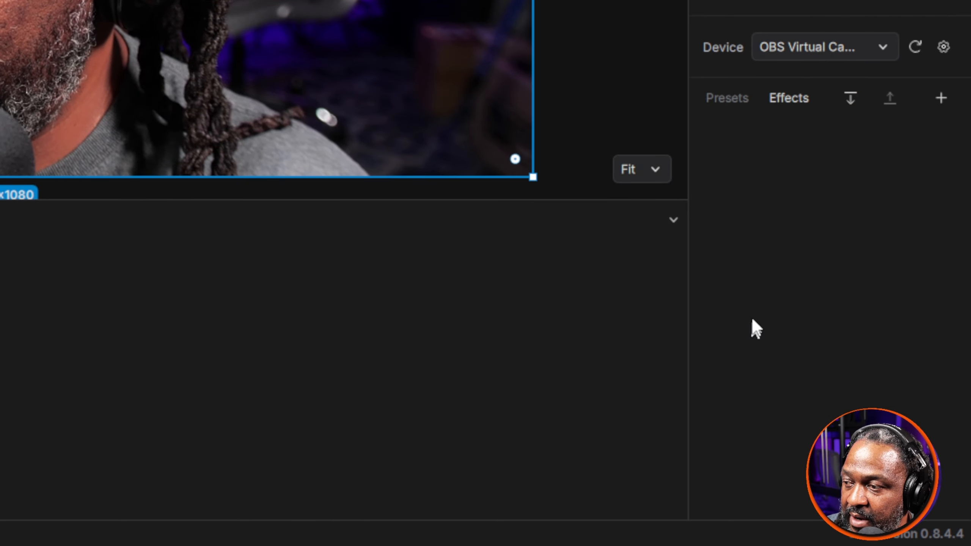
left_click(741, 107)
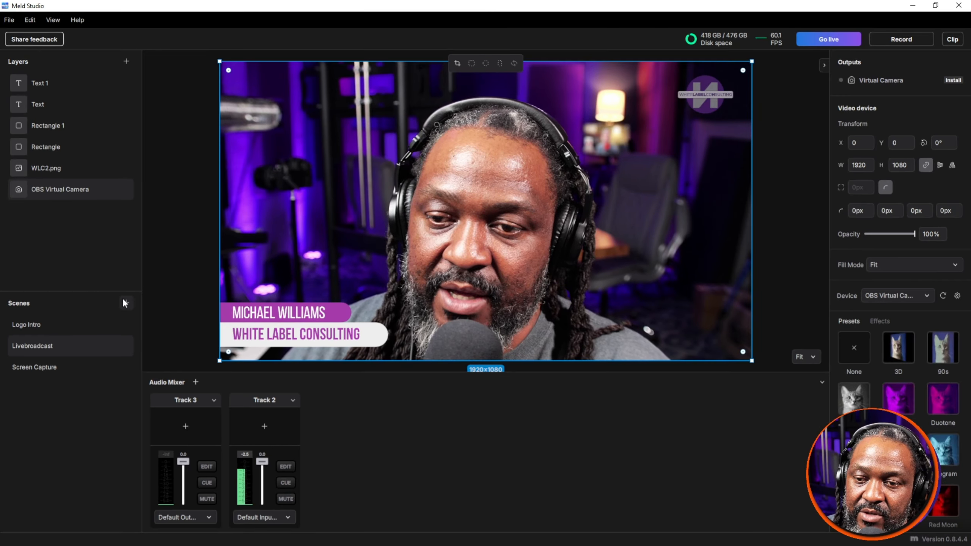
Step: Create a scene named Countdown and add a video device layer using OBS Virtual Camera
left_click(127, 303)
left_click(23, 391)
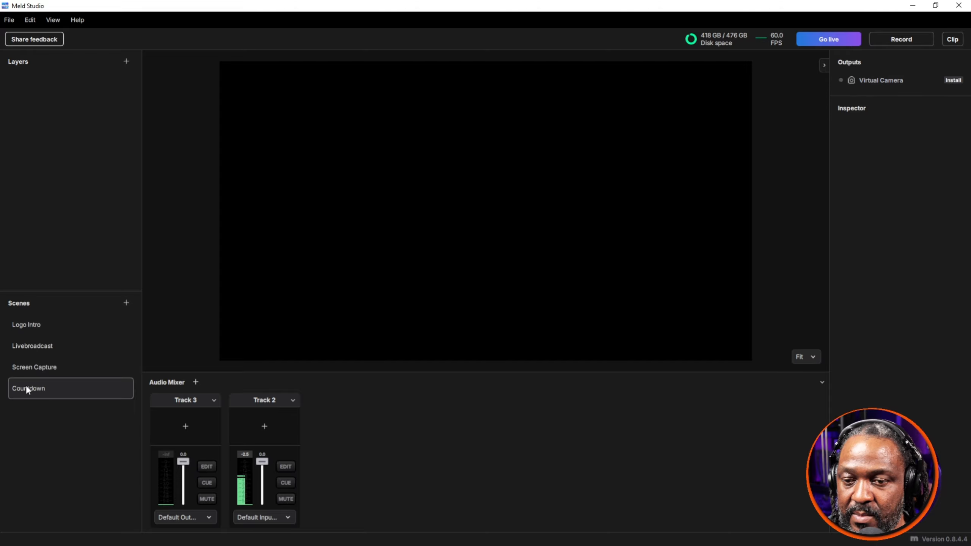
left_click(126, 61)
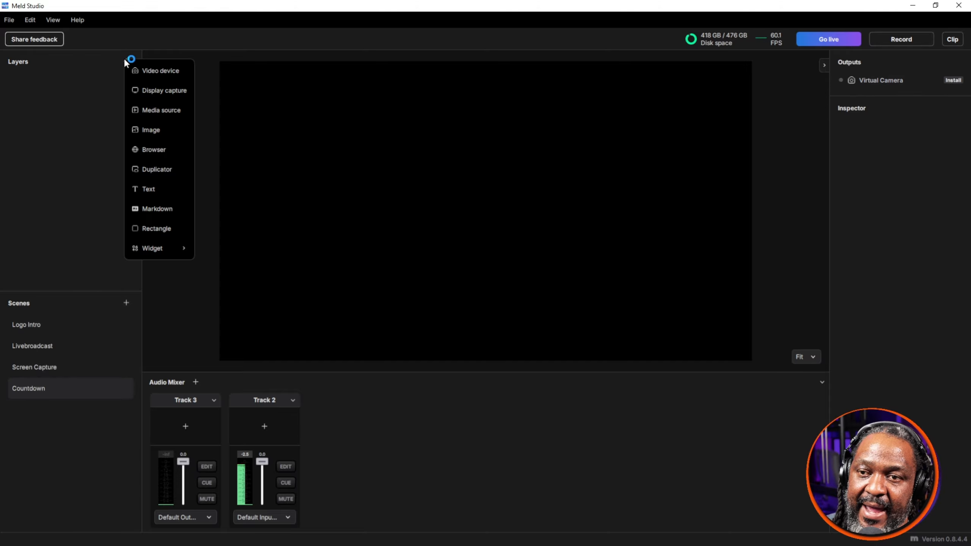
left_click(156, 69)
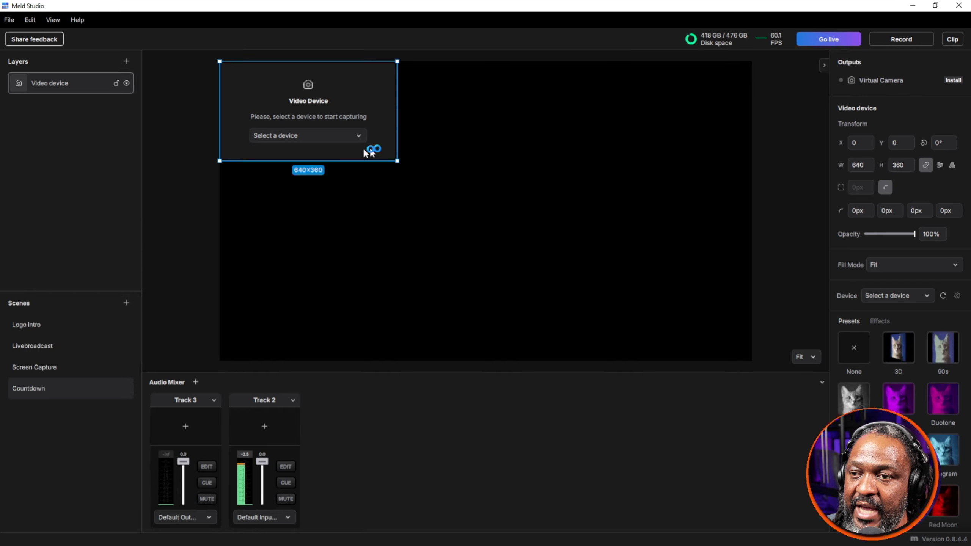
left_click(316, 132)
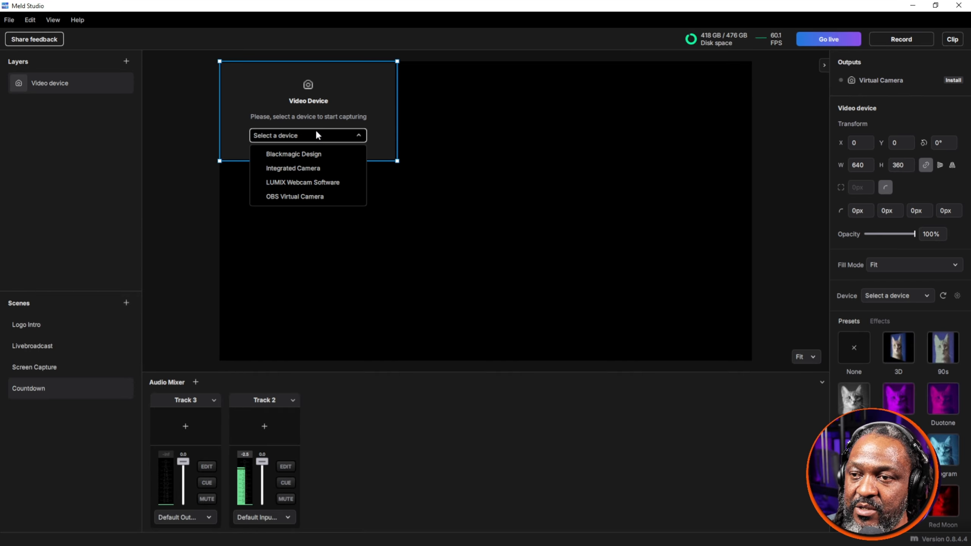
left_click(327, 196)
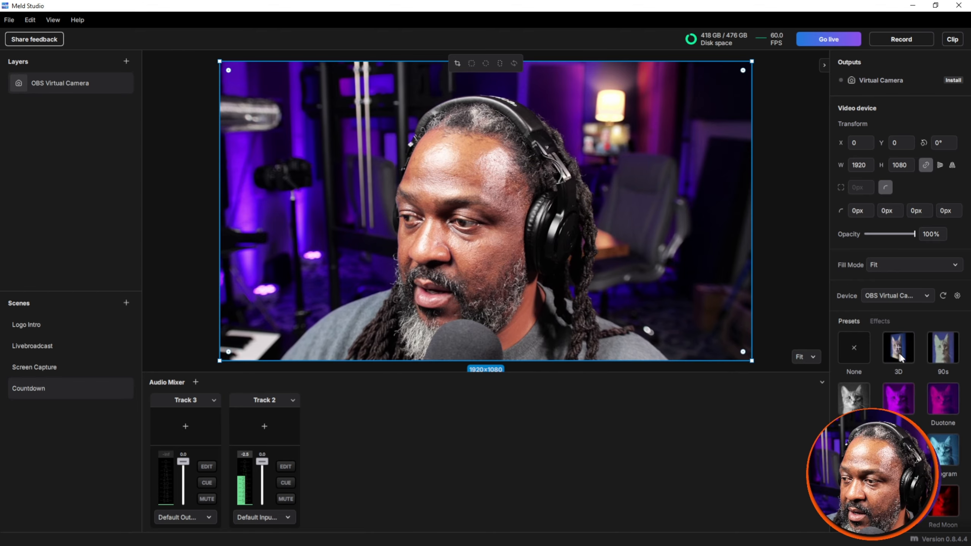
Step: Apply the black-and-white preset to the Countdown scene's camera layer and add a Gaussian Blur effect
left_click(939, 347)
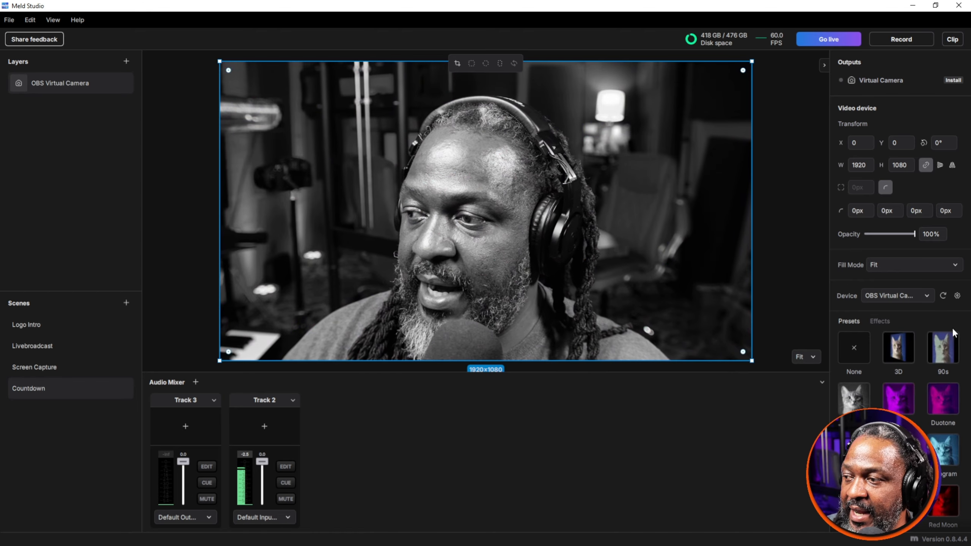
left_click(879, 321)
left_click(955, 324)
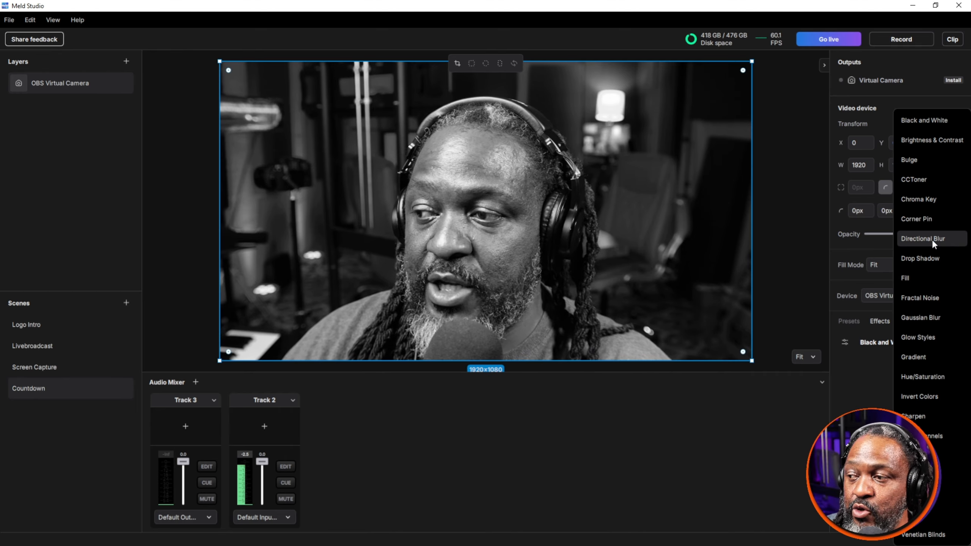
left_click(937, 314)
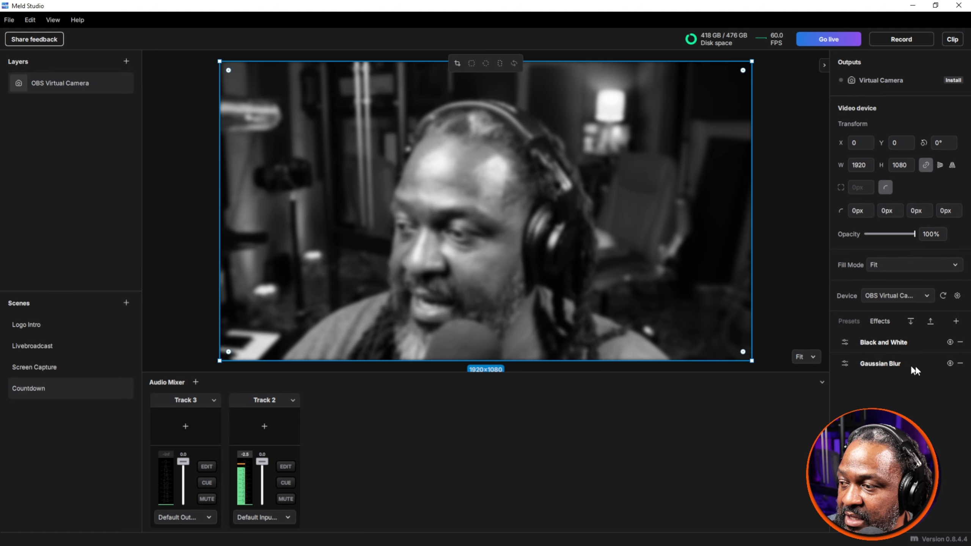
Step: Increase the Gaussian Blur's blurriness on the Countdown camera layer
left_click(845, 363)
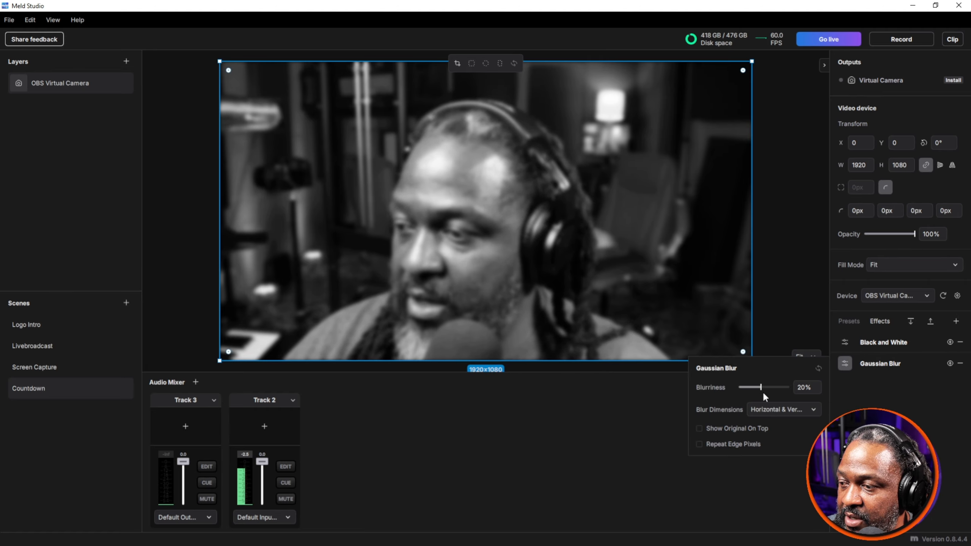
left_click_drag(760, 387, 771, 387)
left_click(435, 477)
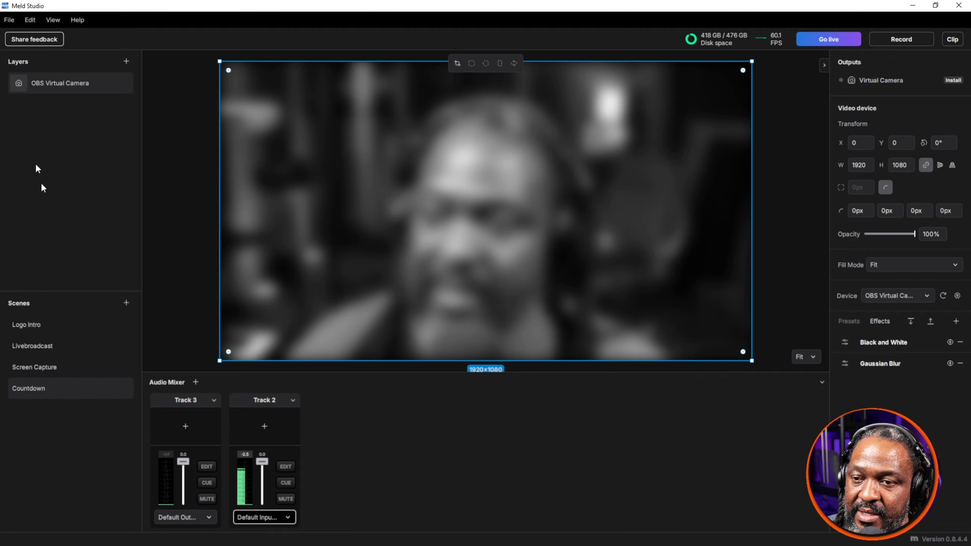
Step: Add a media source layer to the Countdown scene
left_click(123, 62)
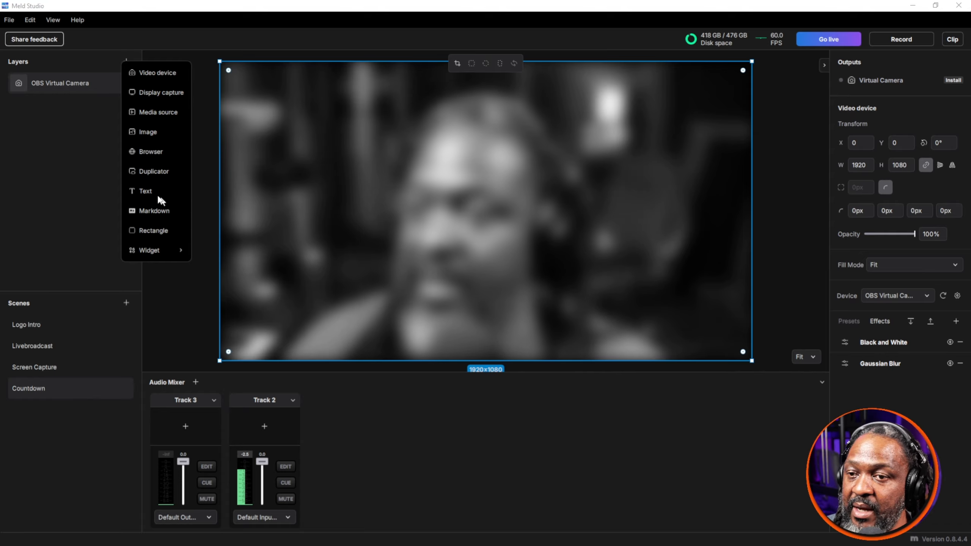
left_click(85, 124)
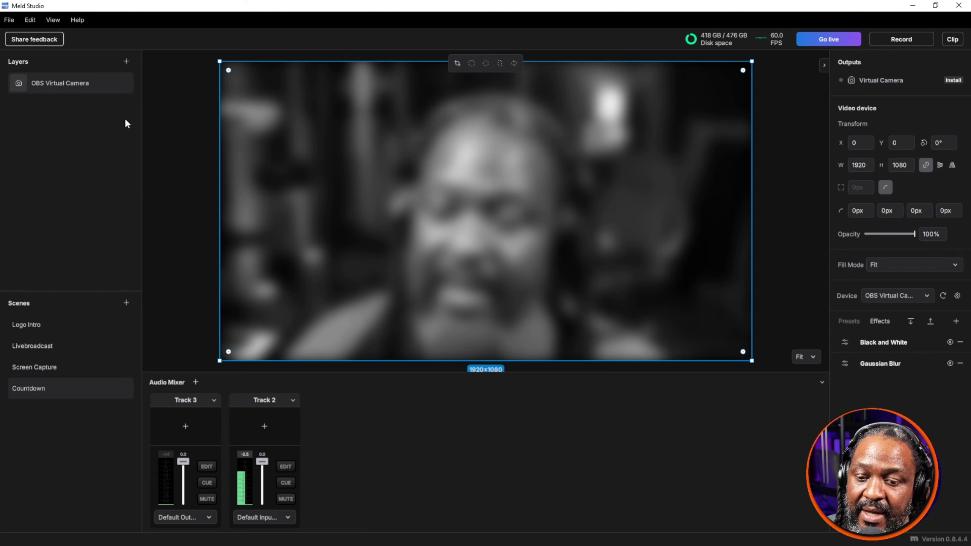
left_click(126, 62)
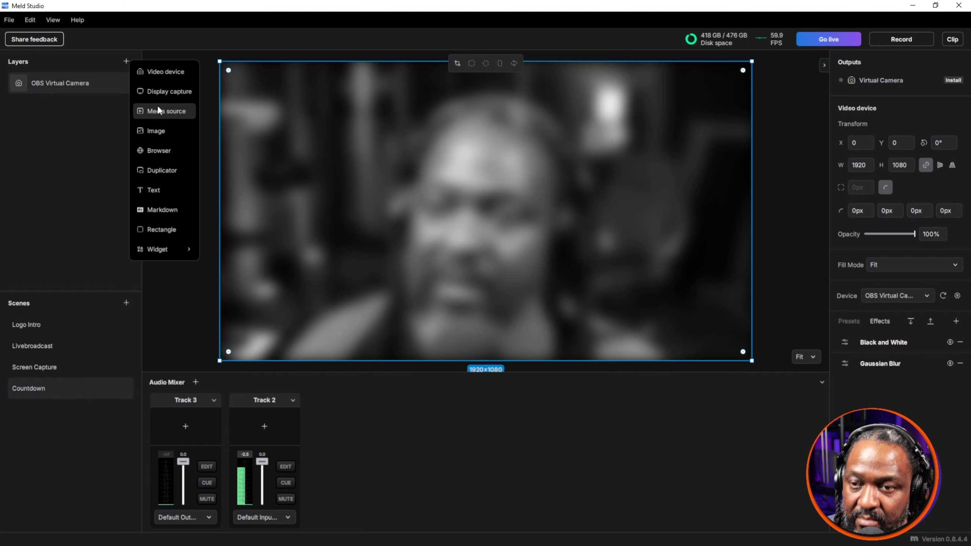
left_click(158, 110)
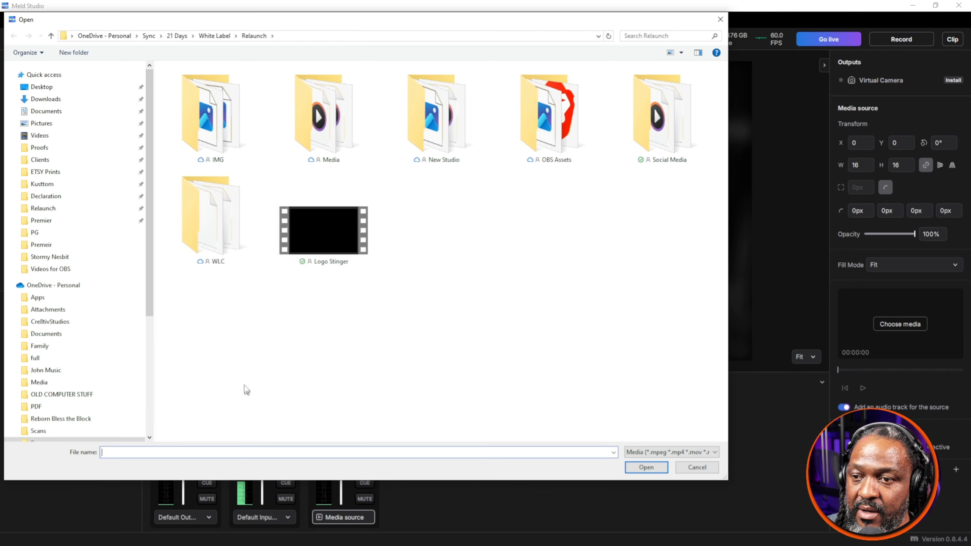
left_click(278, 39)
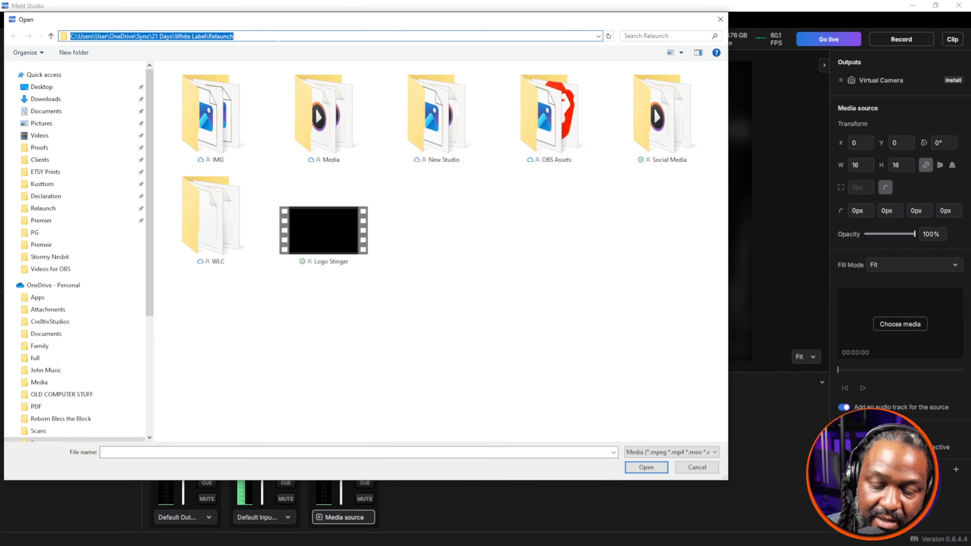
key("ctrl+v")
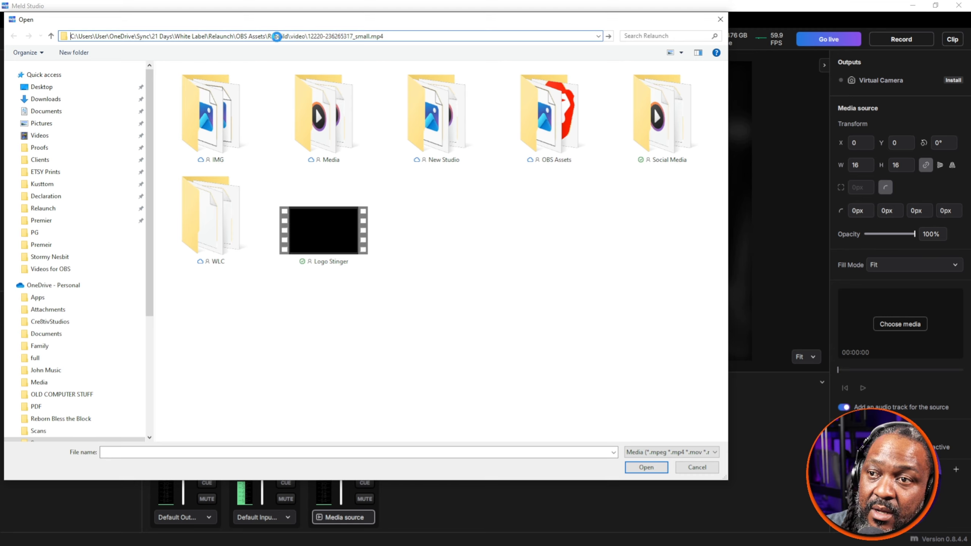
key("Return")
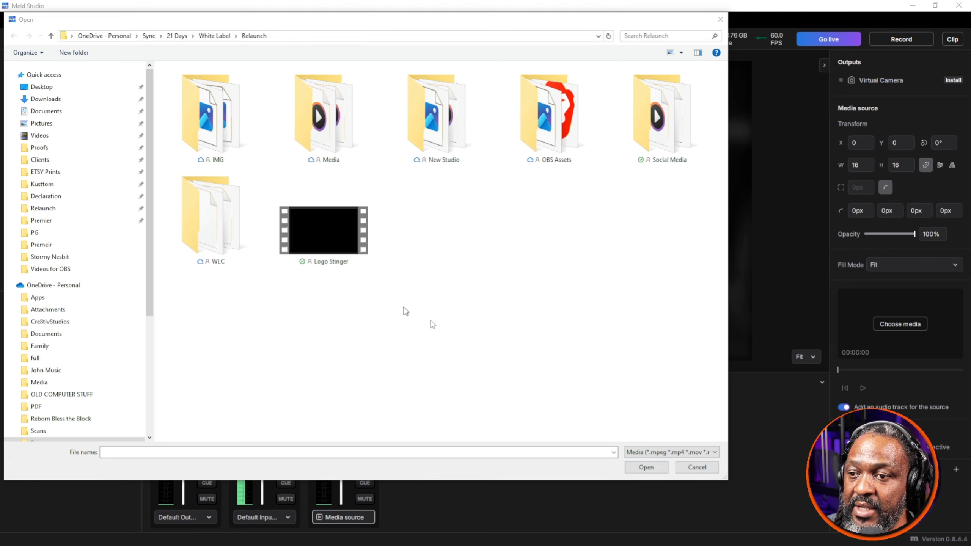
left_click(648, 472)
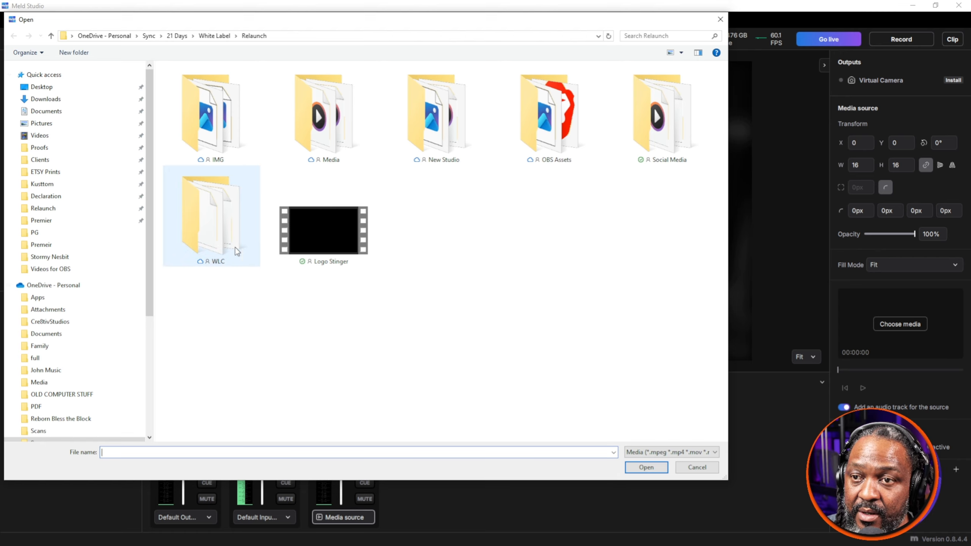
left_click(285, 36)
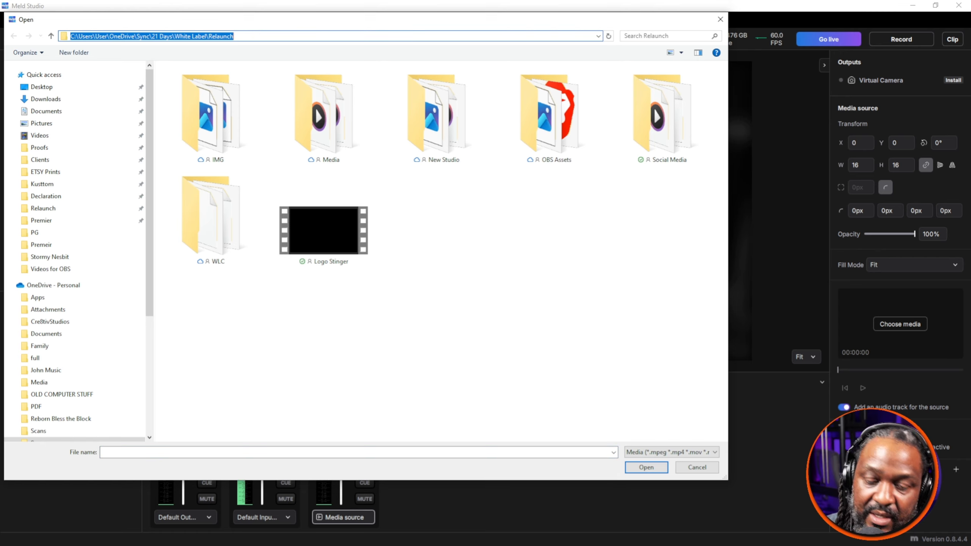
key("ctrl+v")
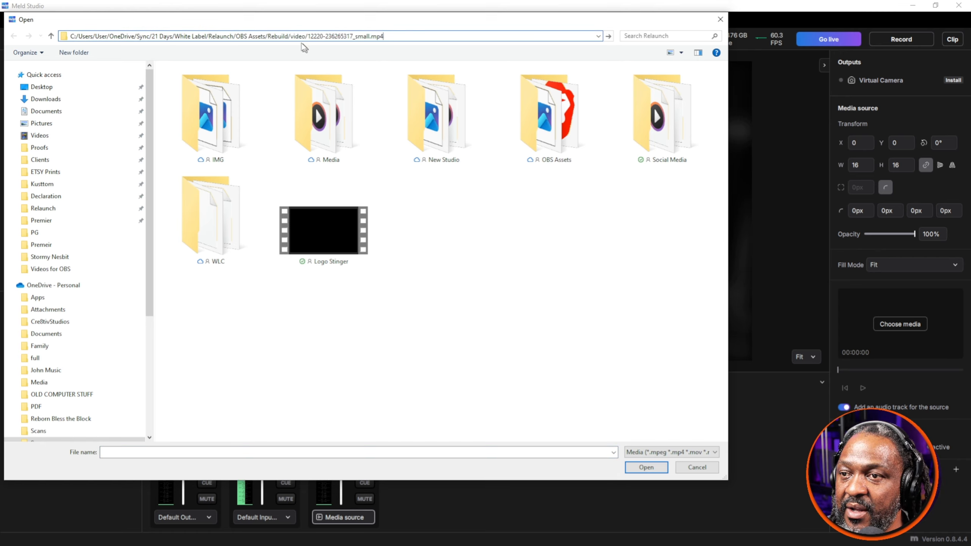
key("BackSpace")
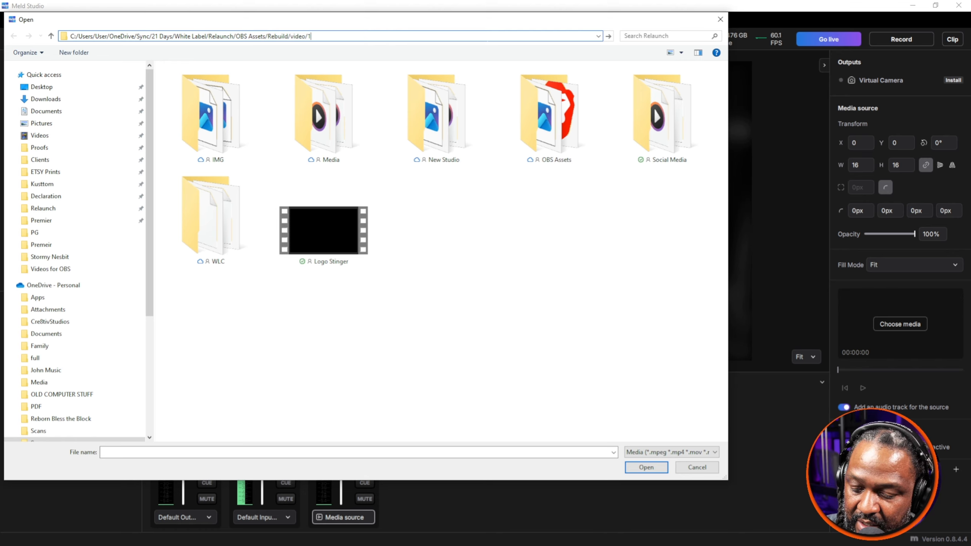
key("Return")
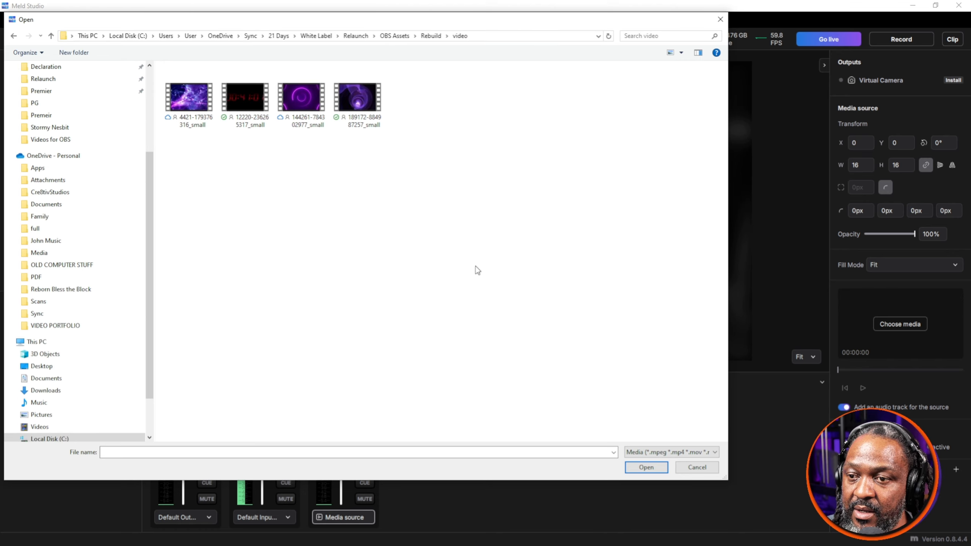
double_click(241, 95)
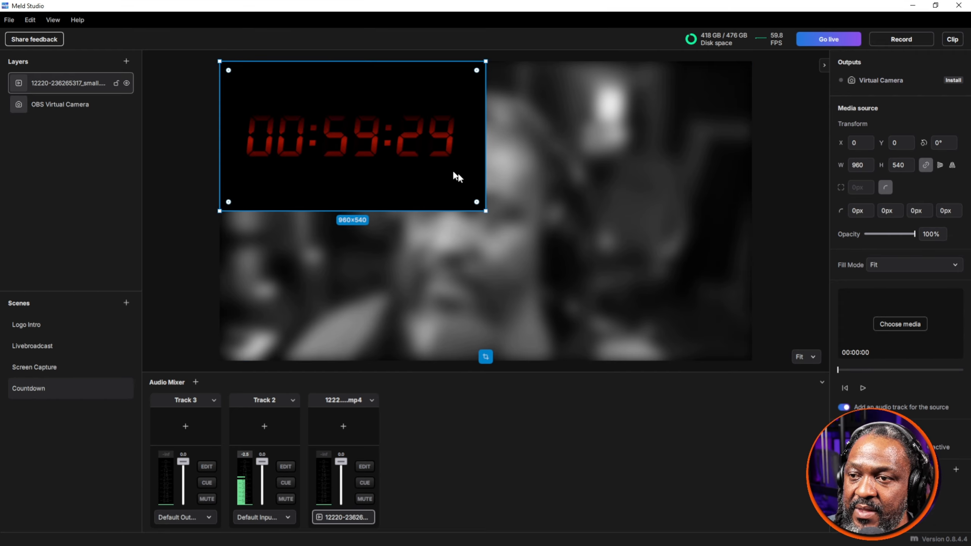
Step: Move the countdown video to the middle of the canvas, at about X 560, Y 252, and keep it selected
left_click_drag(457, 171, 583, 224)
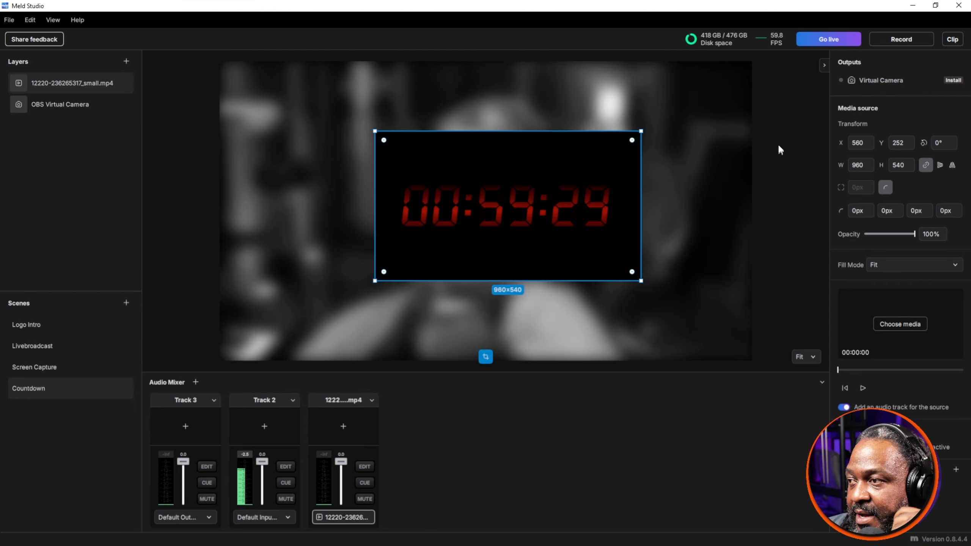
left_click(696, 157)
left_click(580, 185)
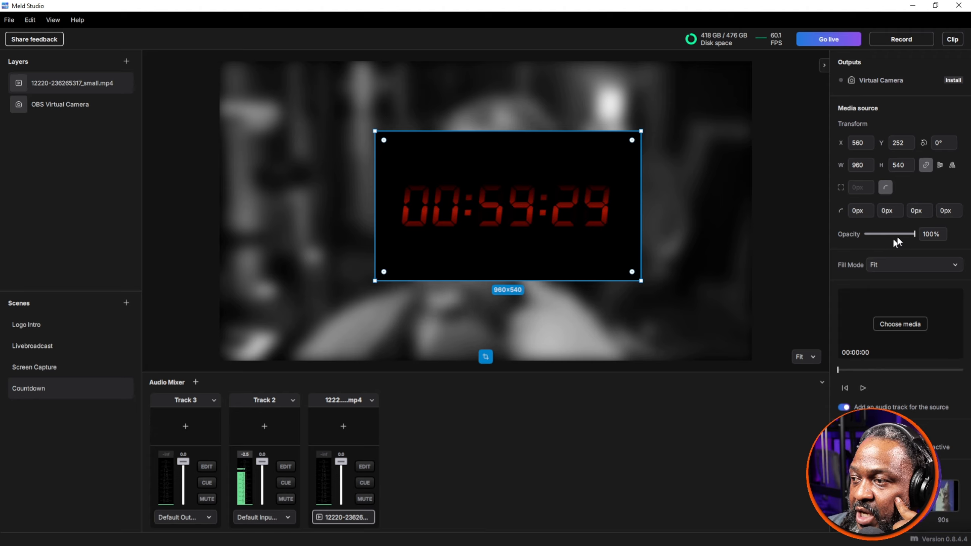
Step: Look through the presets available for the countdown video layer and briefly preview its playback
scroll(897, 362, "down", 6)
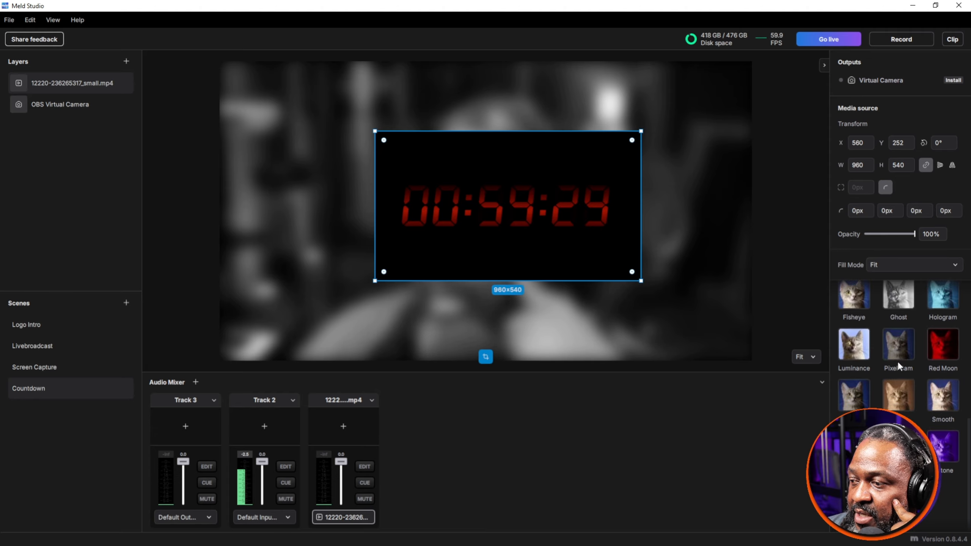
scroll(898, 362, "up", 5)
scroll(899, 398, "up", 3)
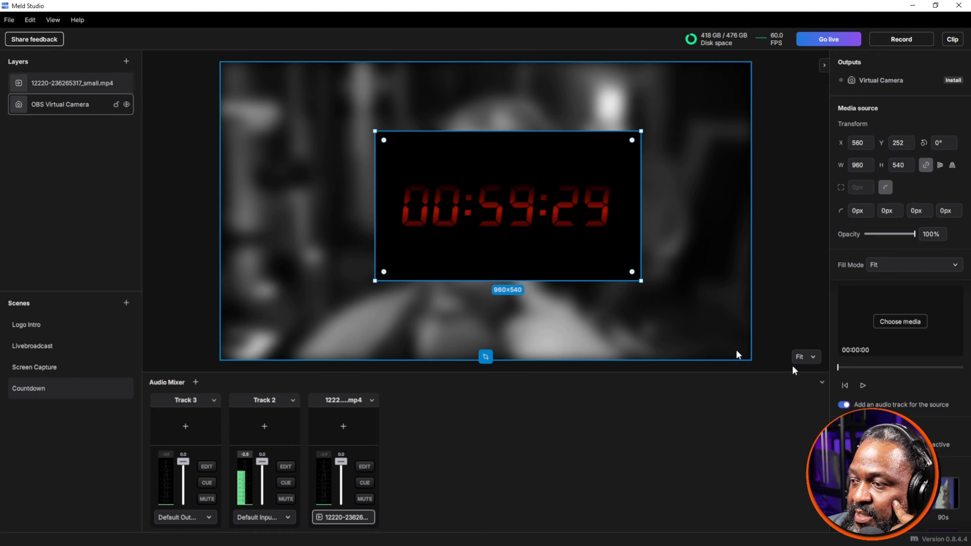
left_click(863, 385)
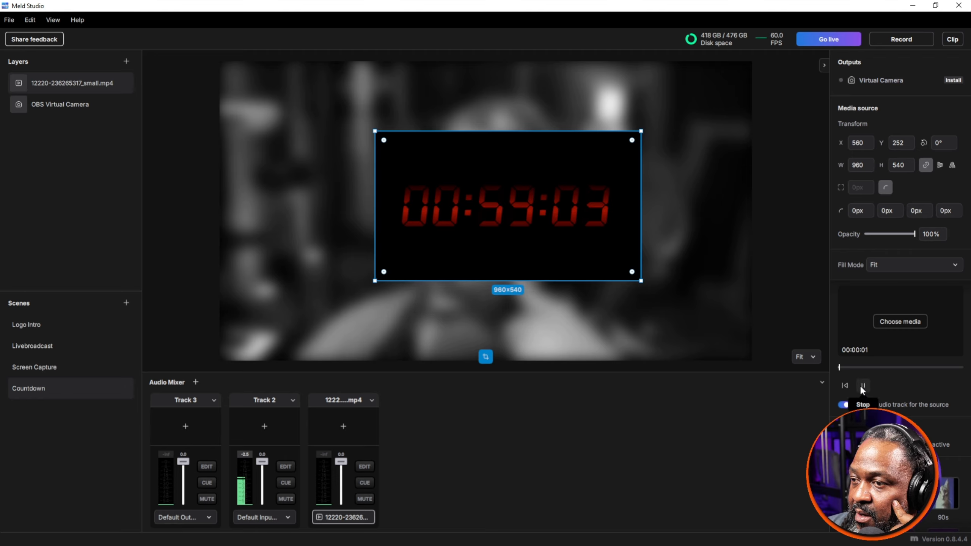
left_click(862, 386)
right_click(457, 168)
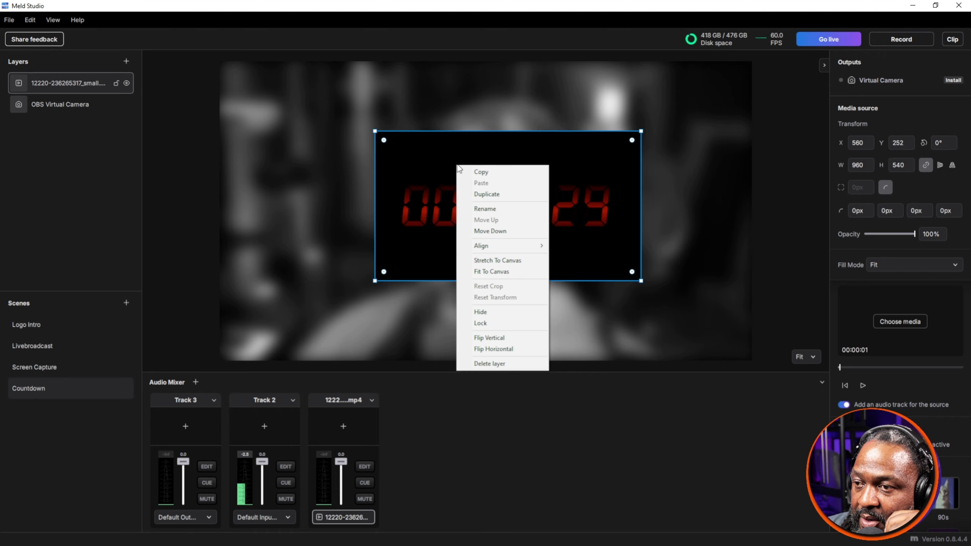
left_click(499, 111)
left_click(499, 110)
left_click(507, 197)
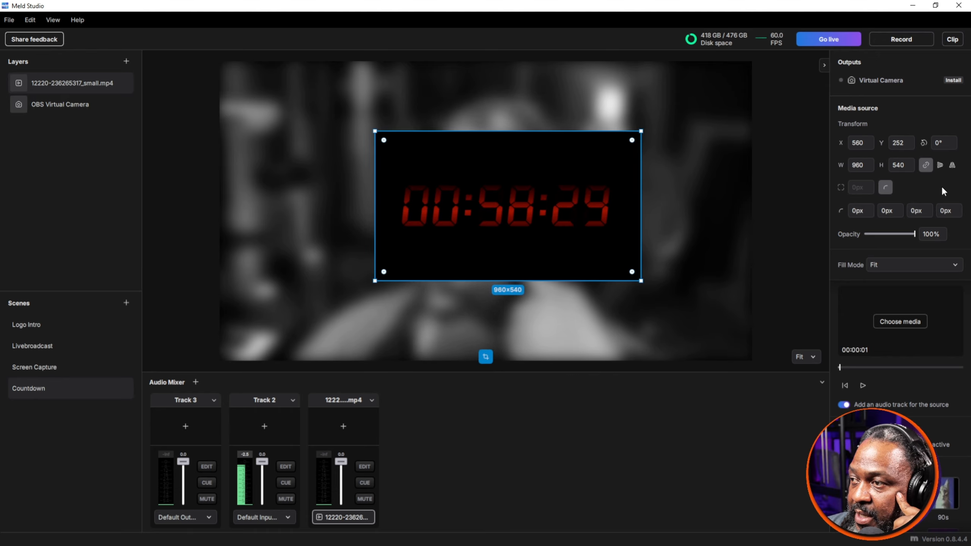
scroll(928, 389, "down", 3)
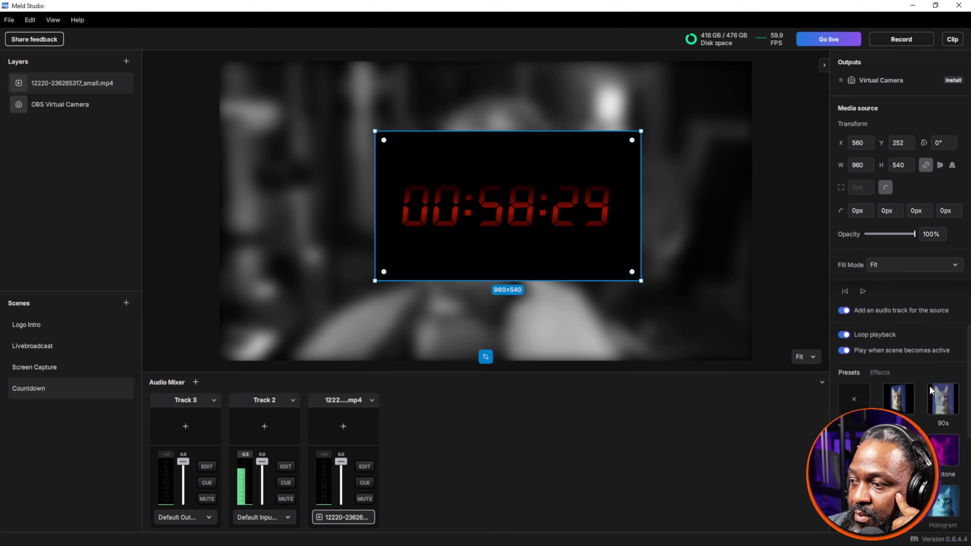
left_click(881, 371)
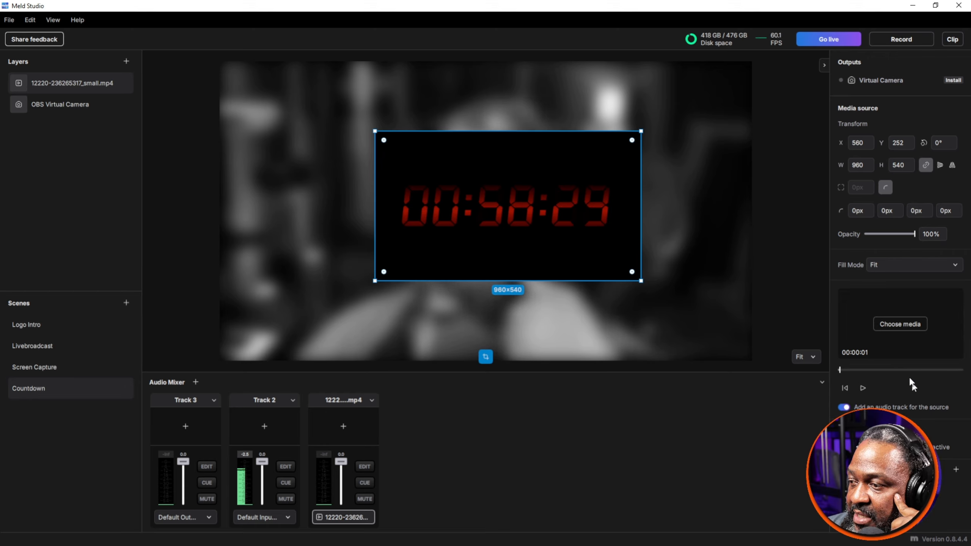
left_click(912, 322)
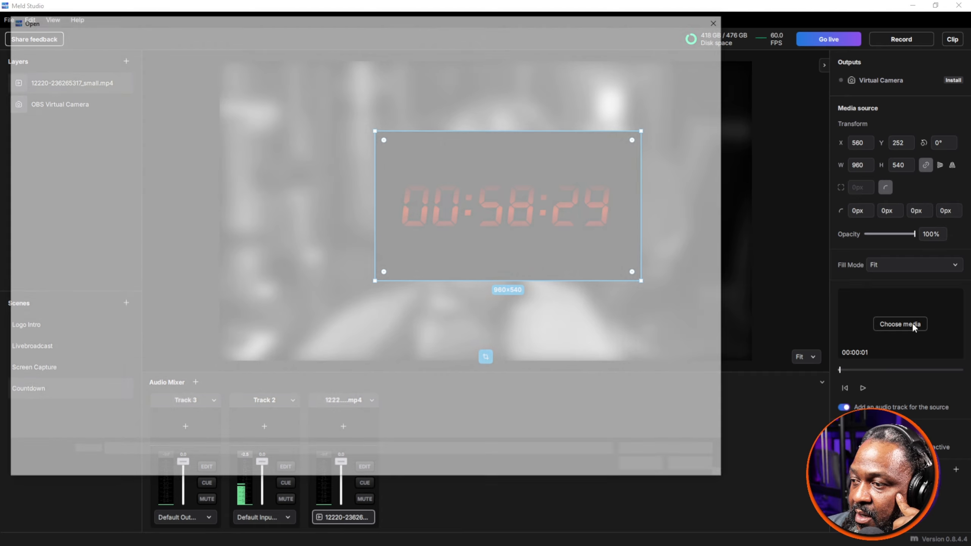
double_click(228, 94)
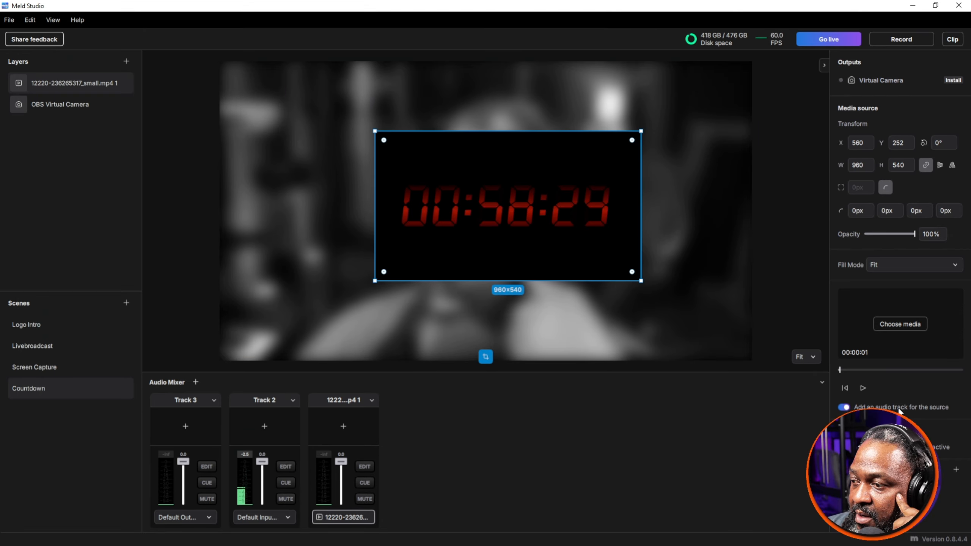
Step: Add a Chroma Key effect to the countdown video, set its key color to #000000 and adjust the threshold to about 0.42
left_click(955, 469)
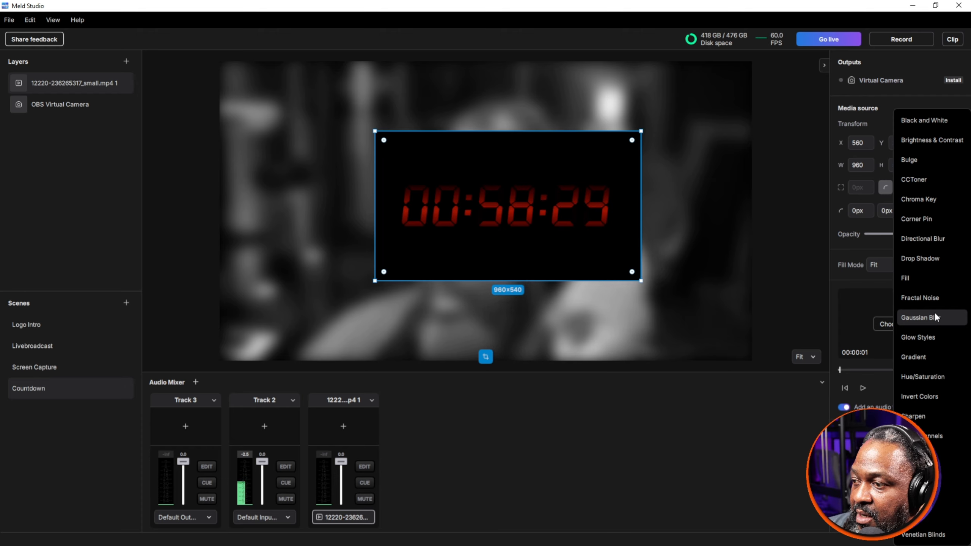
left_click(933, 198)
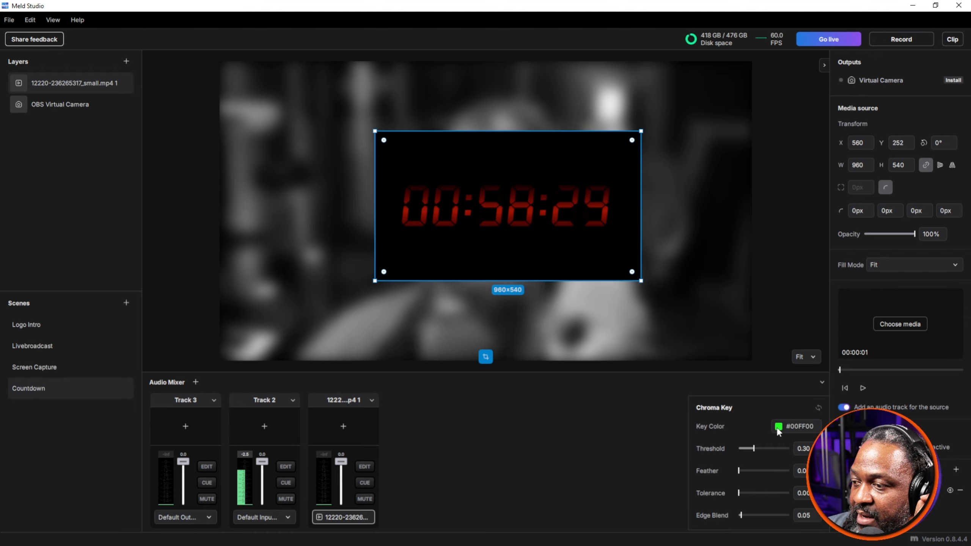
left_click(778, 426)
left_click_drag(805, 366, 751, 336)
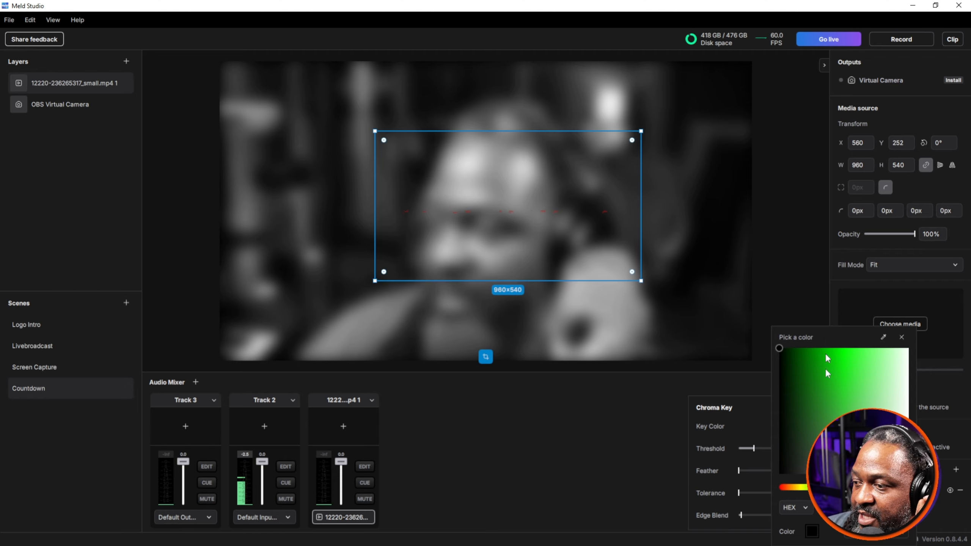
left_click(737, 446)
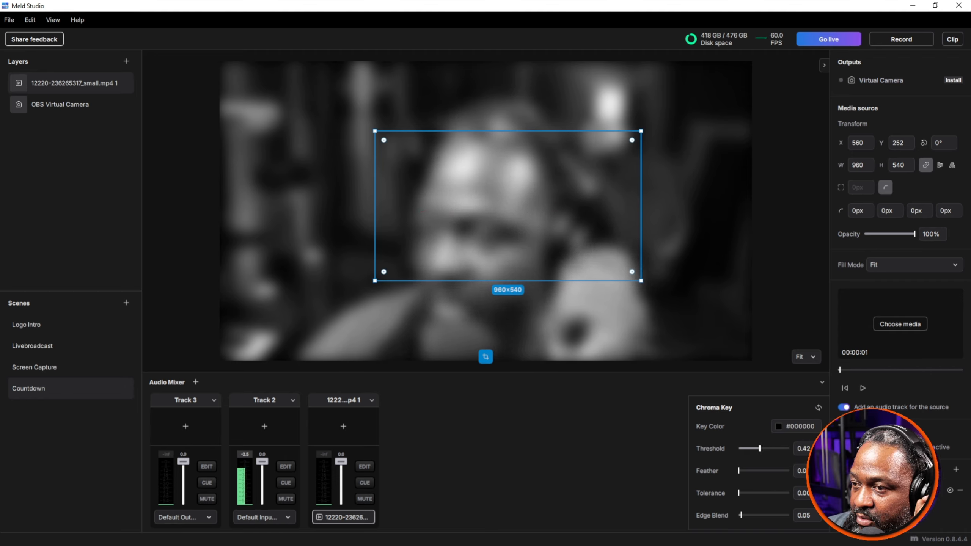